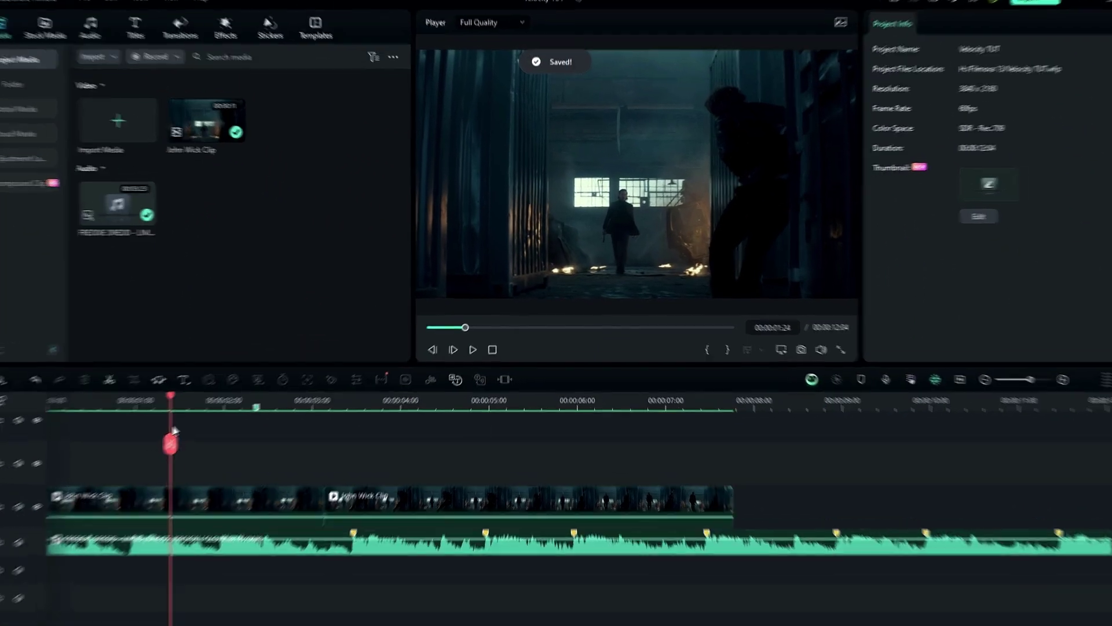
drag(170, 447, 475, 451)
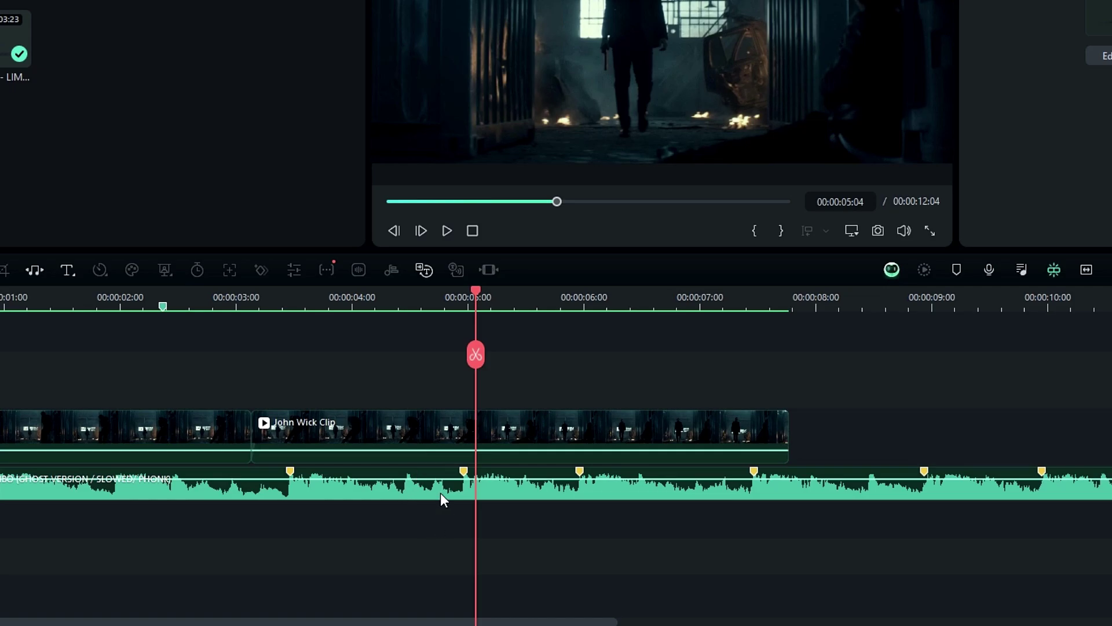
click(461, 558)
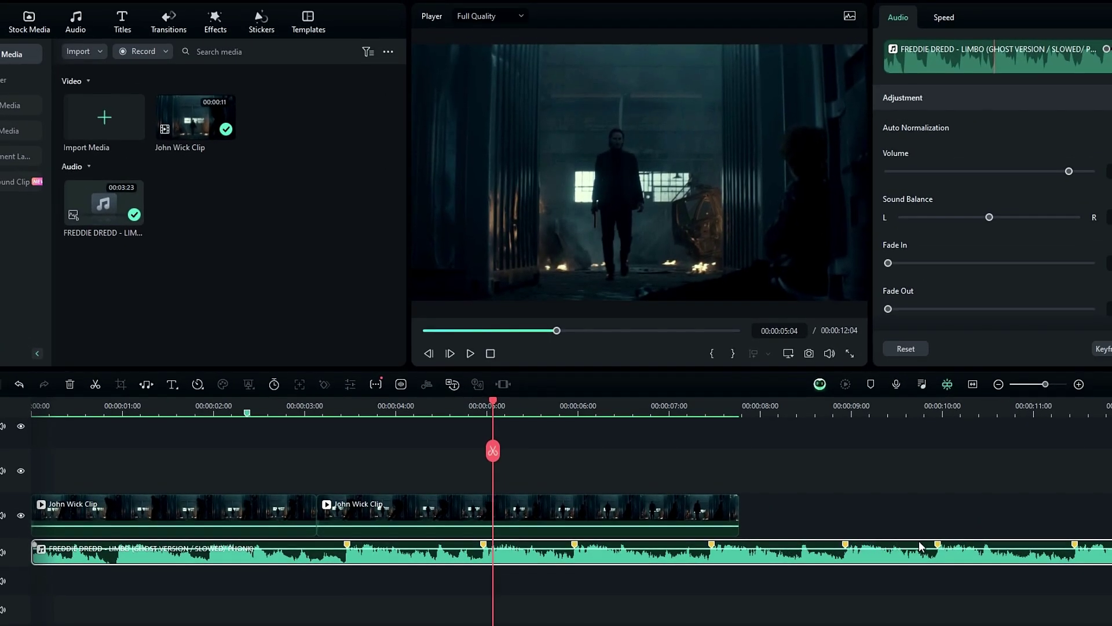
drag(492, 408, 320, 454)
click(438, 433)
click(351, 439)
click(509, 429)
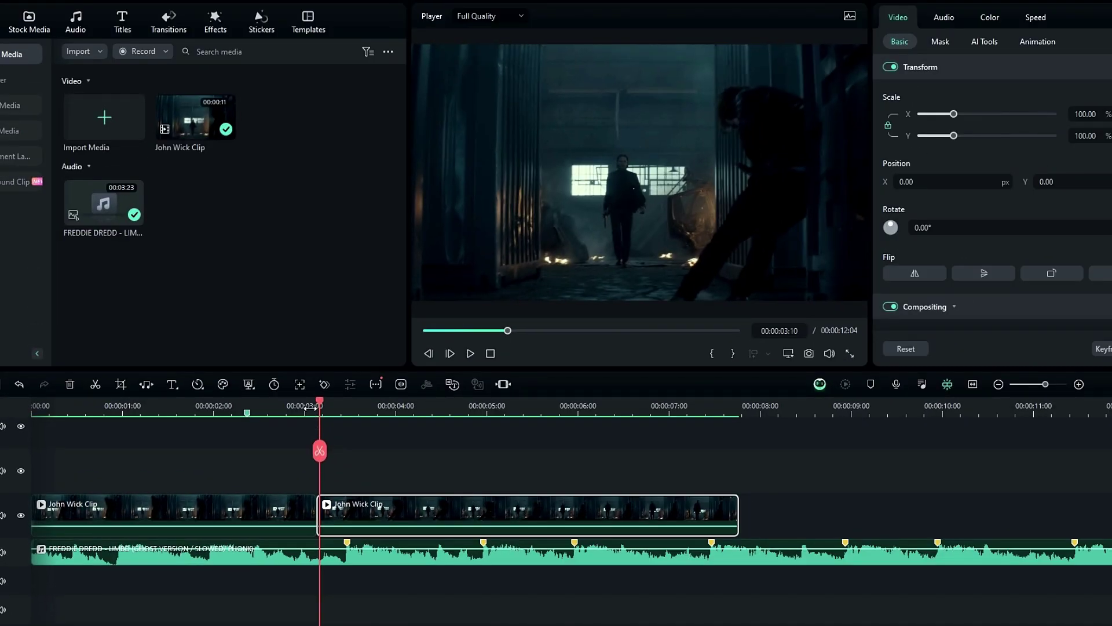
key(space)
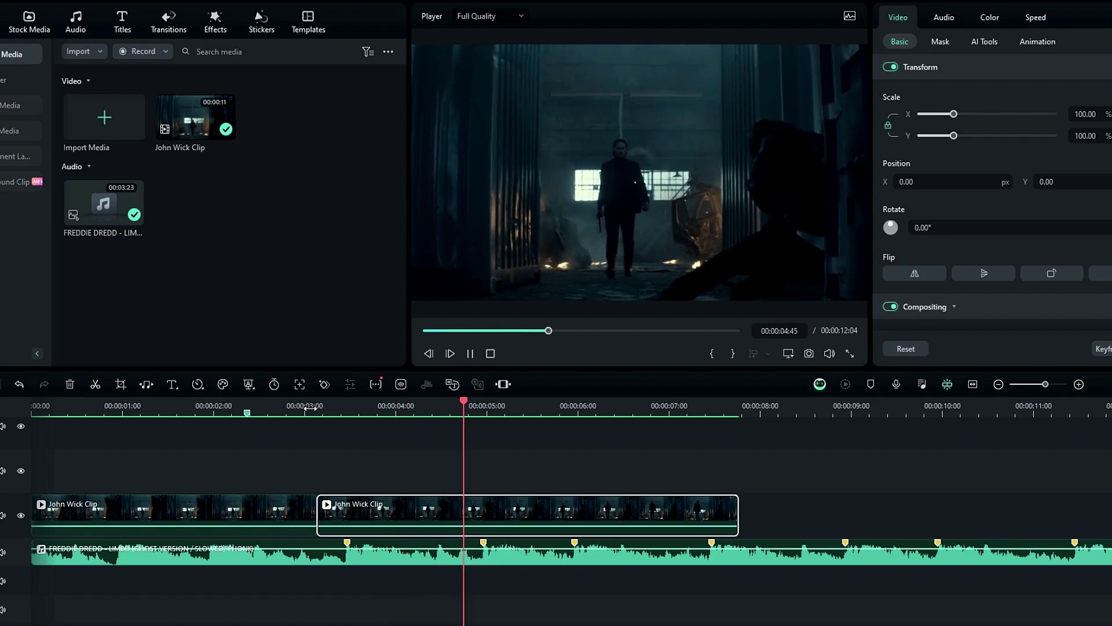
key(space)
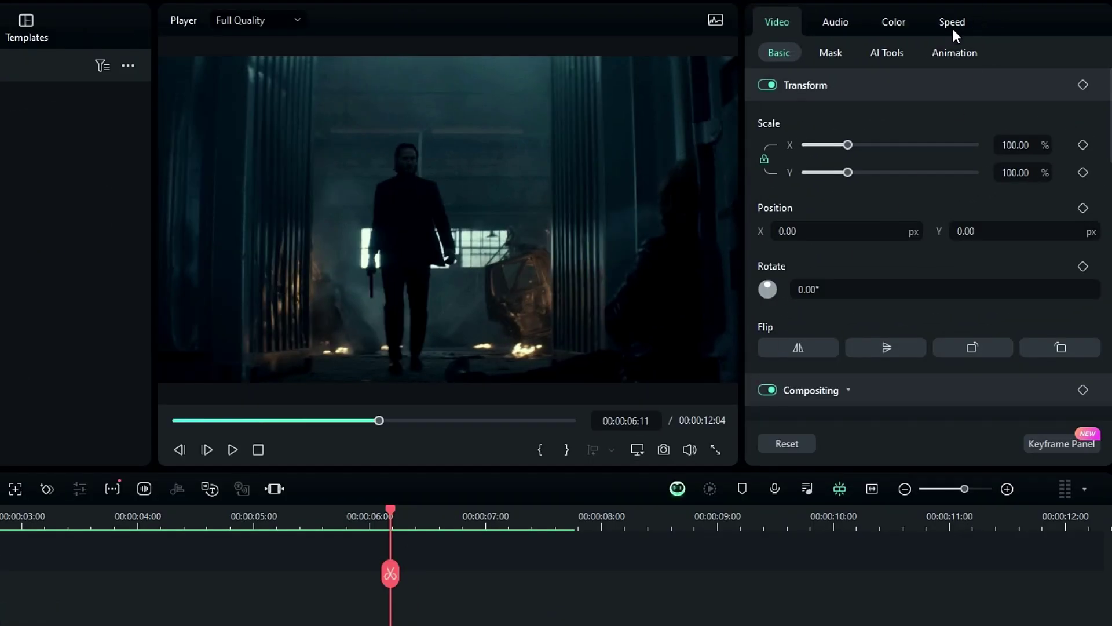
Step: Set the second John Wick clip's uniform speed to 0.3x with Optical Flow interpolation
click(954, 36)
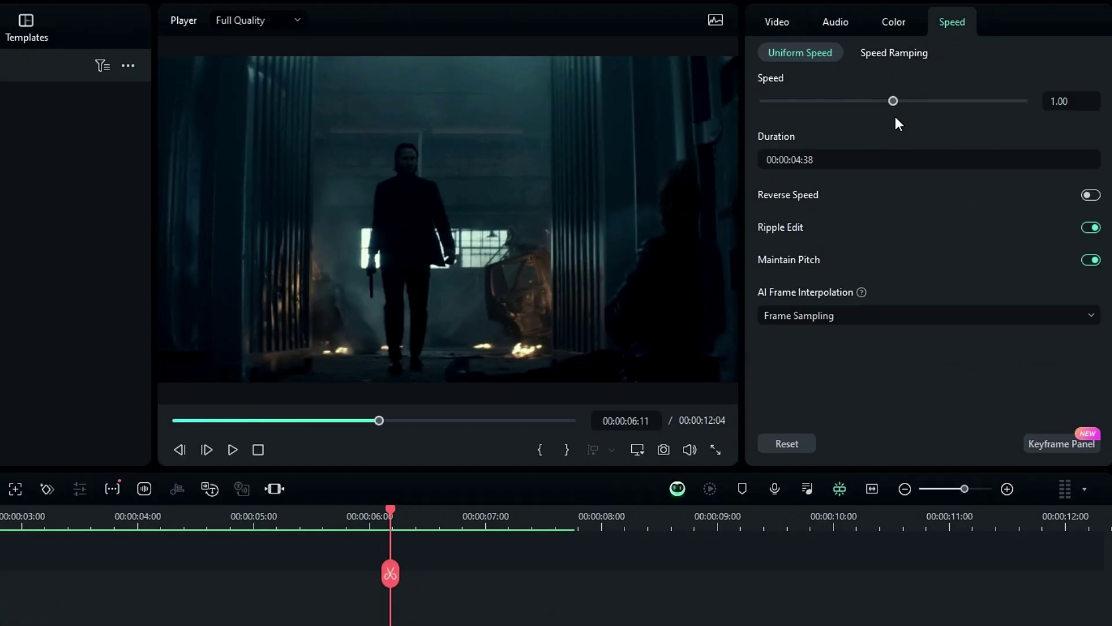
drag(894, 102, 840, 99)
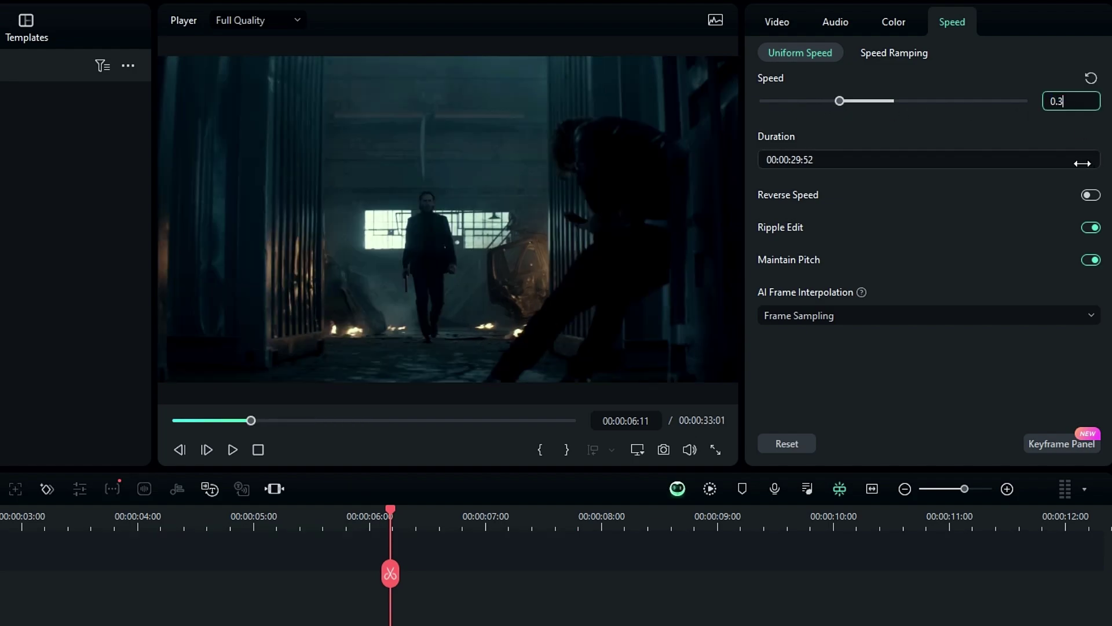
text(0.3)
key(Return)
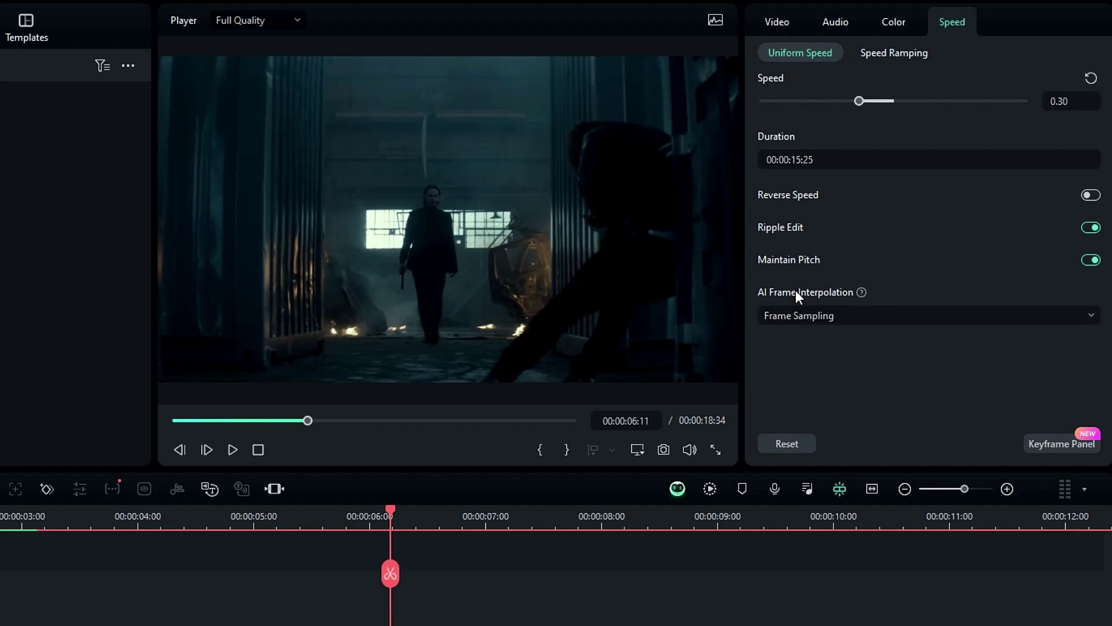
click(813, 308)
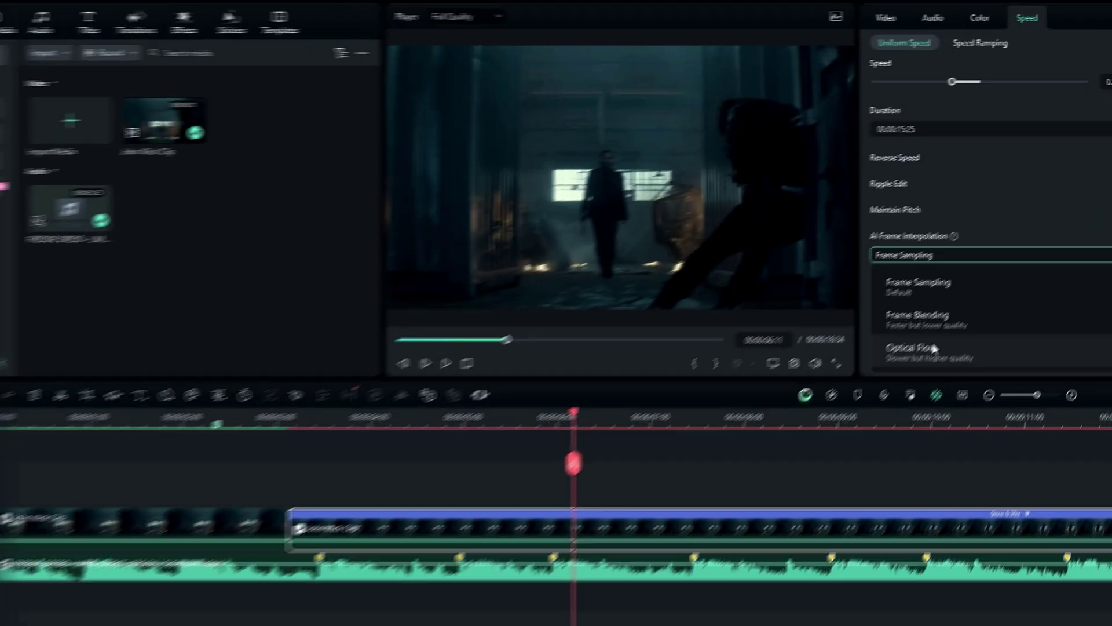
click(856, 431)
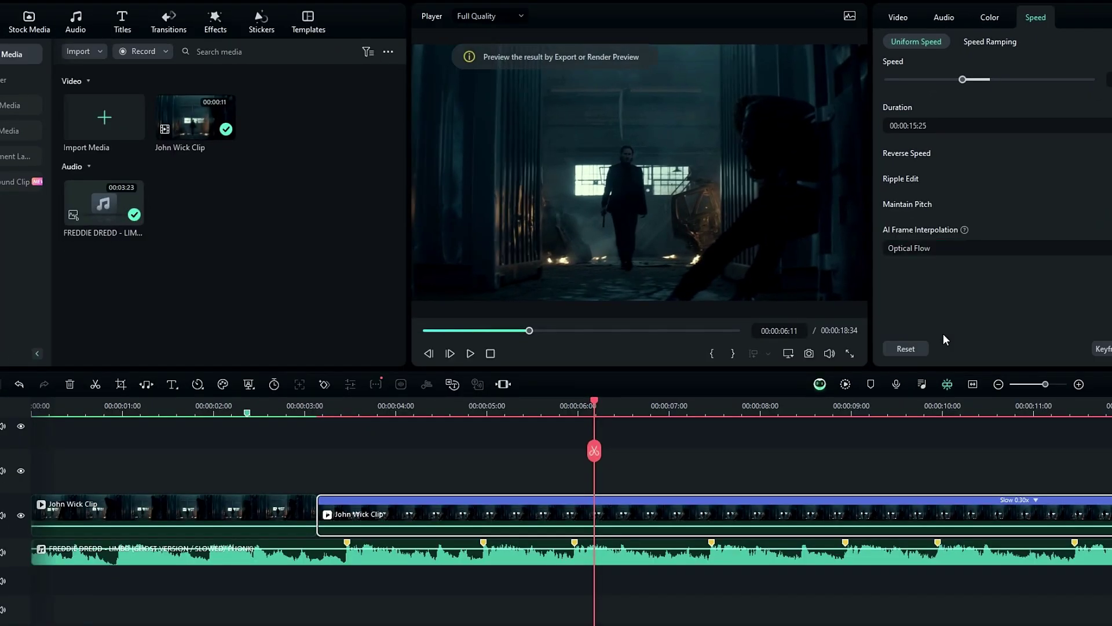
Step: Fit the timeline to view and drag the slowed clip right, away from the others
click(971, 386)
drag(686, 509, 1066, 512)
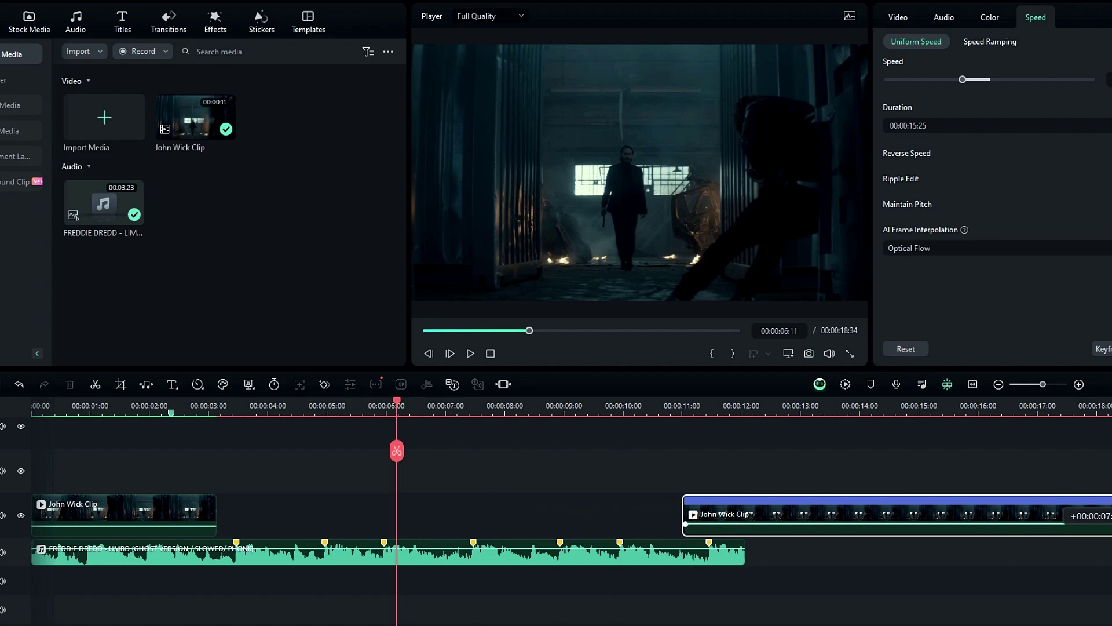
scroll(630, 450, down, 3)
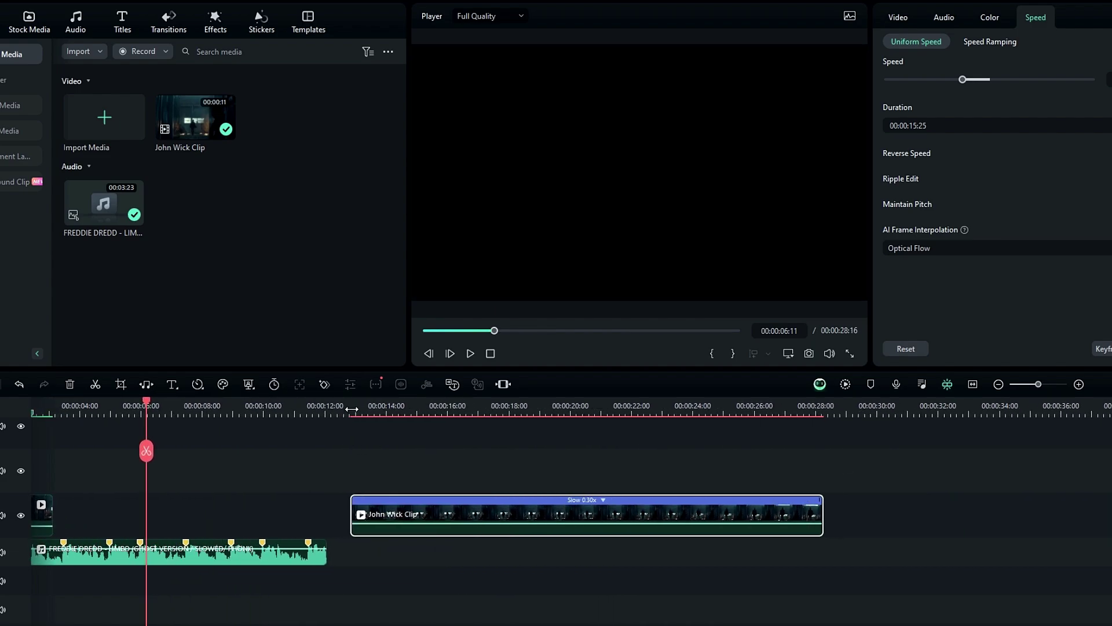
Step: Mark the slowed clip's start as the range and render a preview of it
click(351, 410)
key(i)
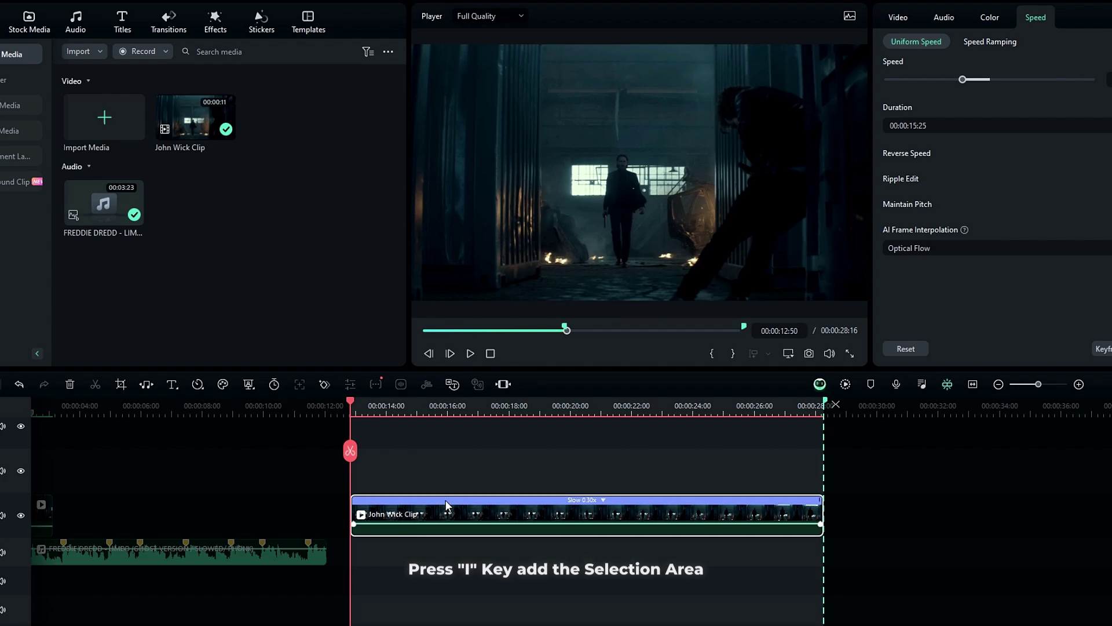
key(Return)
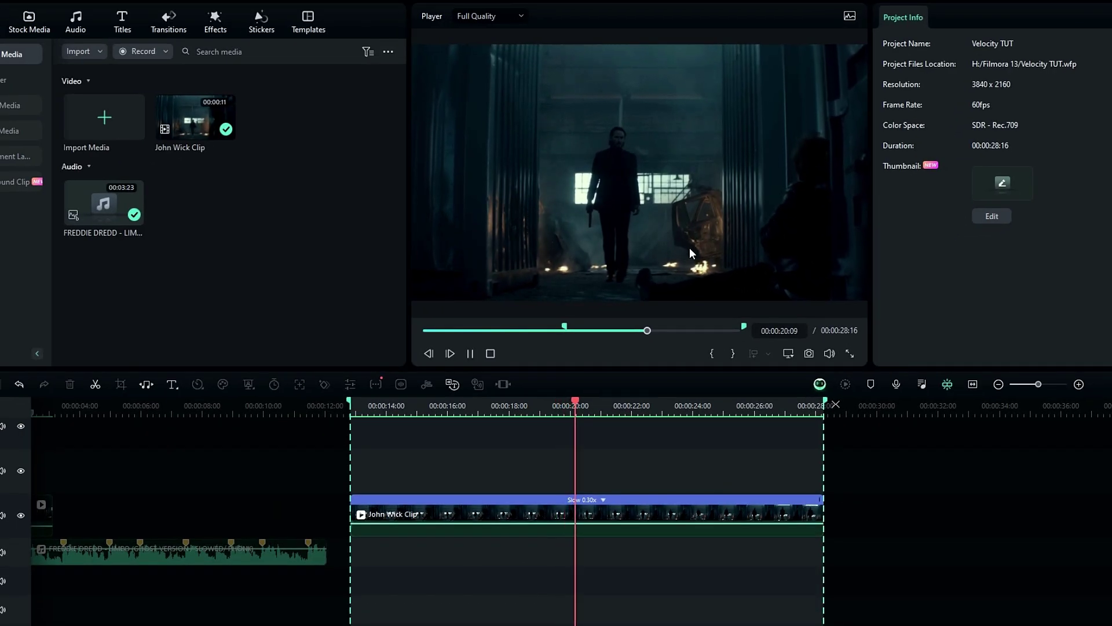
key(space)
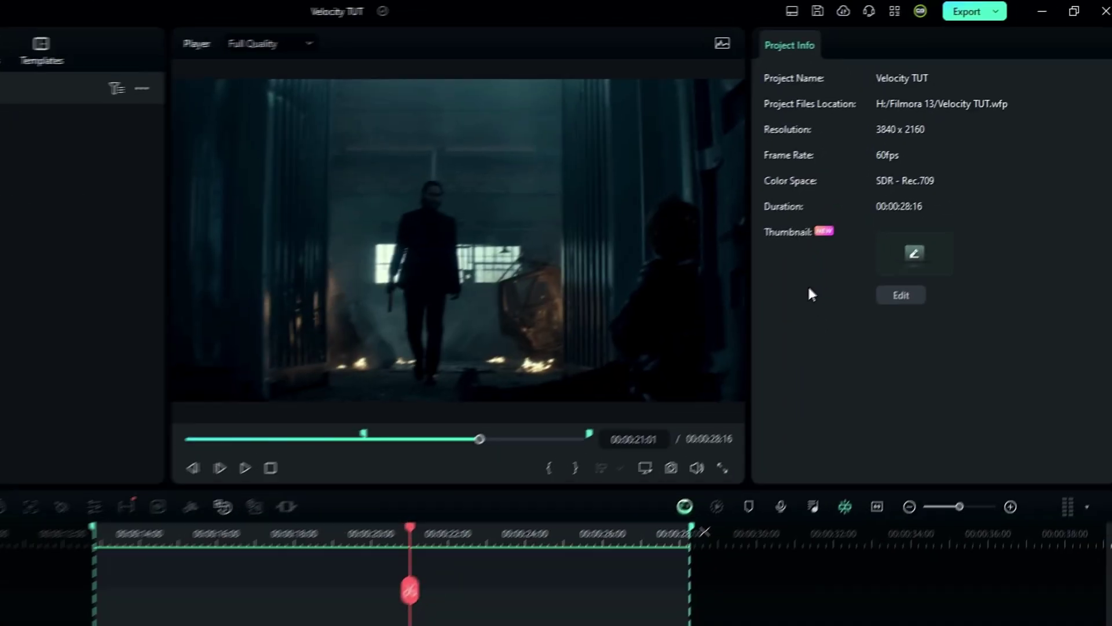
Step: Export the marked slow-motion range as a 4K 3840x2160 MP4 file
click(953, 13)
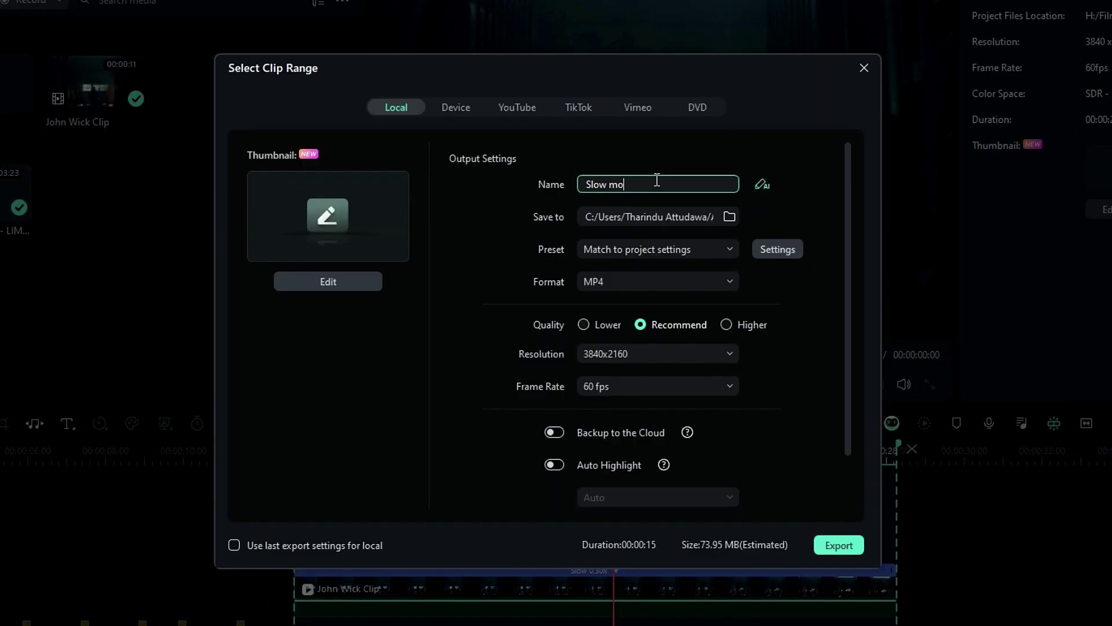
click(658, 249)
click(634, 355)
click(822, 545)
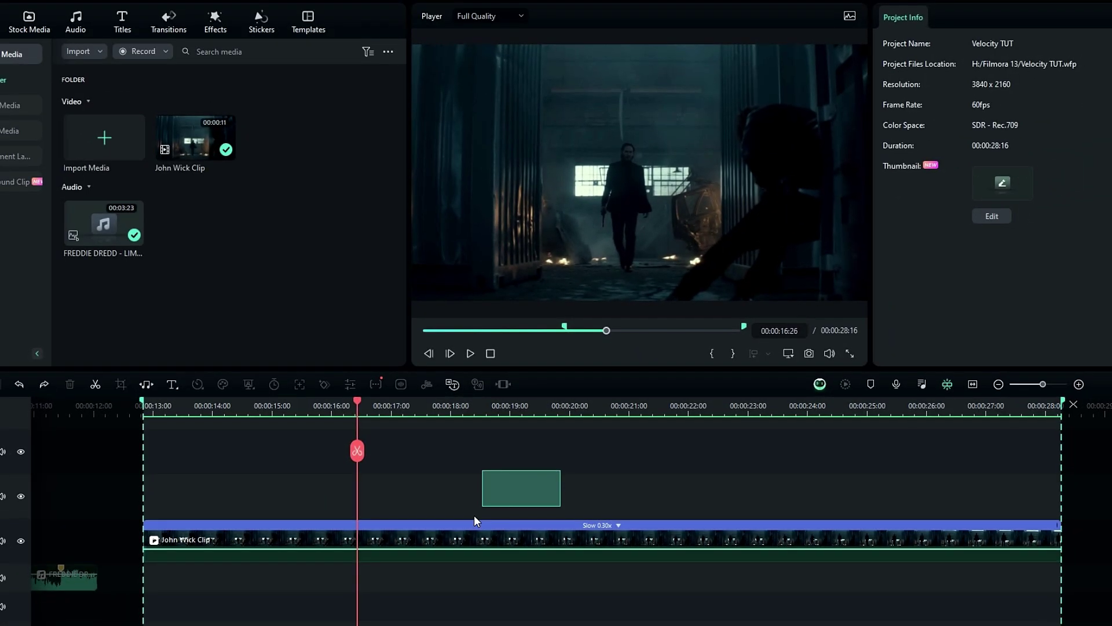
click(440, 541)
Step: Delete the slowed clip and open the folder holding the exported video
key(Delete)
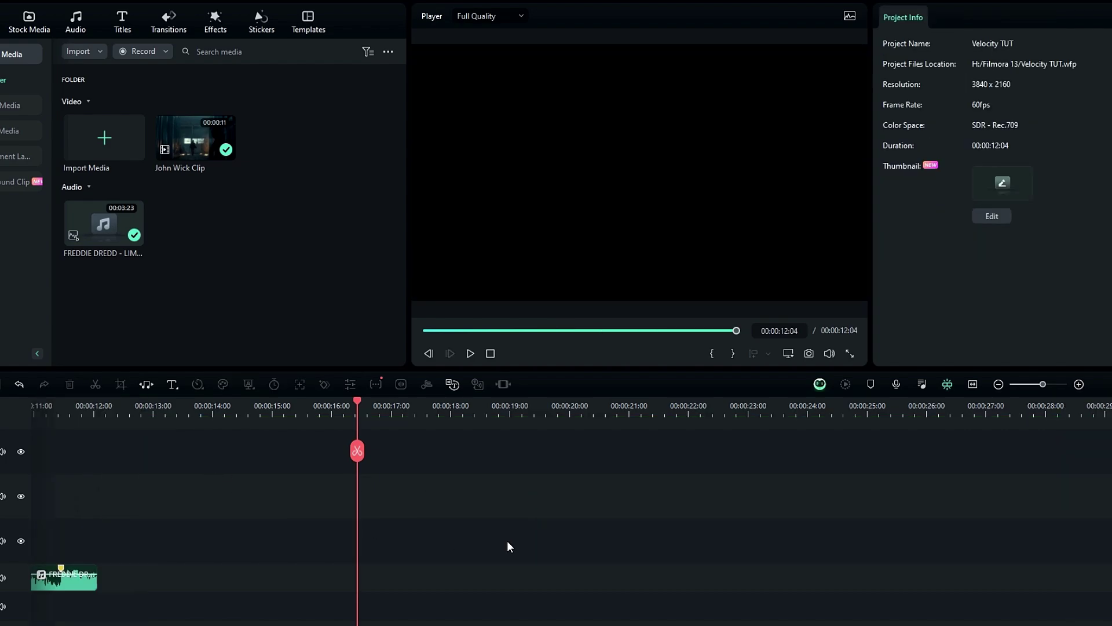
key(ctrl+z)
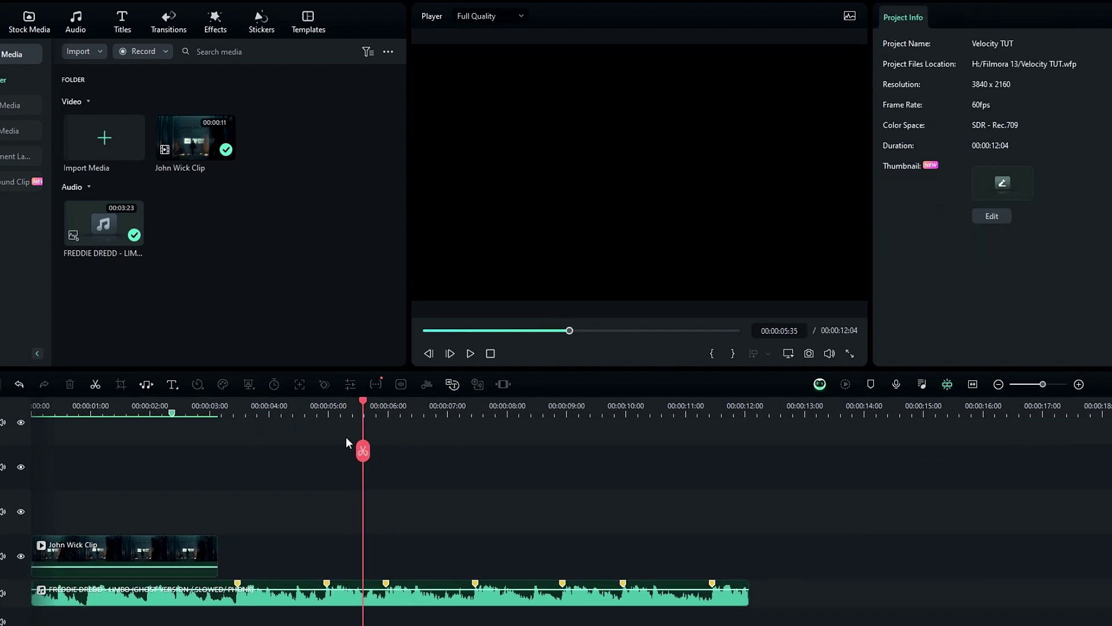
key(super)
click(124, 274)
Step: Import Slow Mo 0.3.mp4 and place it on the track after the first John Wick clip
drag(602, 290, 321, 262)
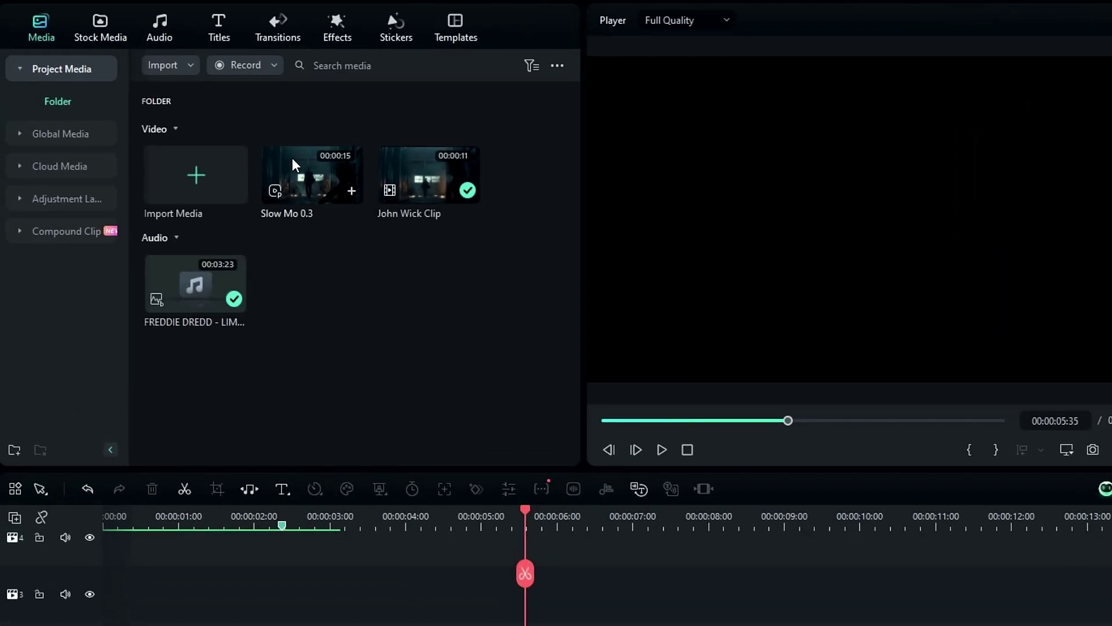
drag(292, 158, 361, 422)
click(352, 302)
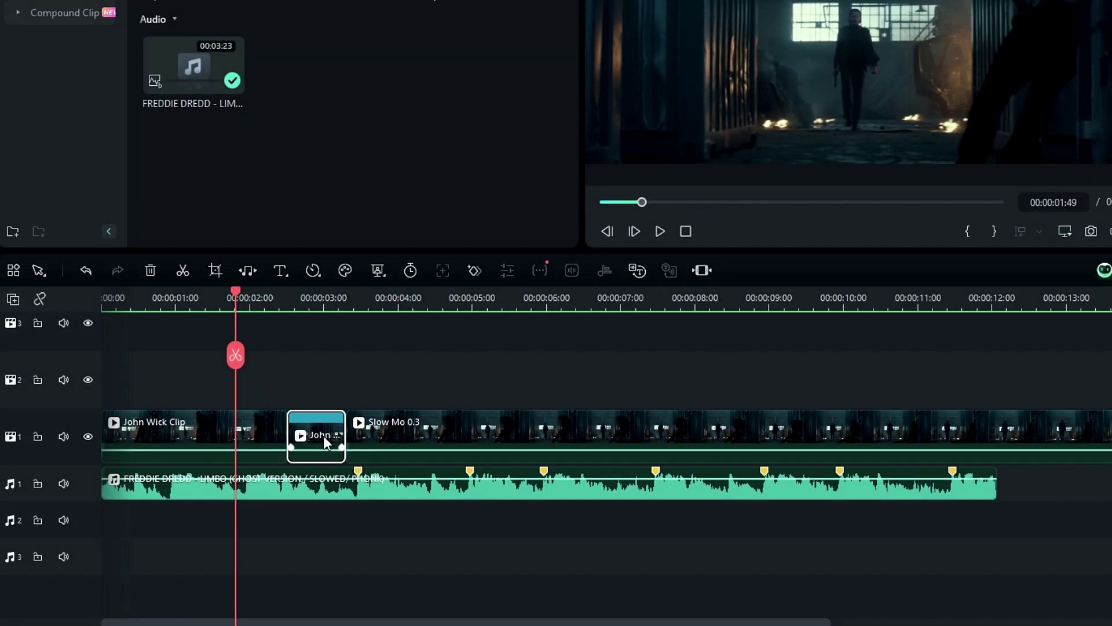
click(255, 433)
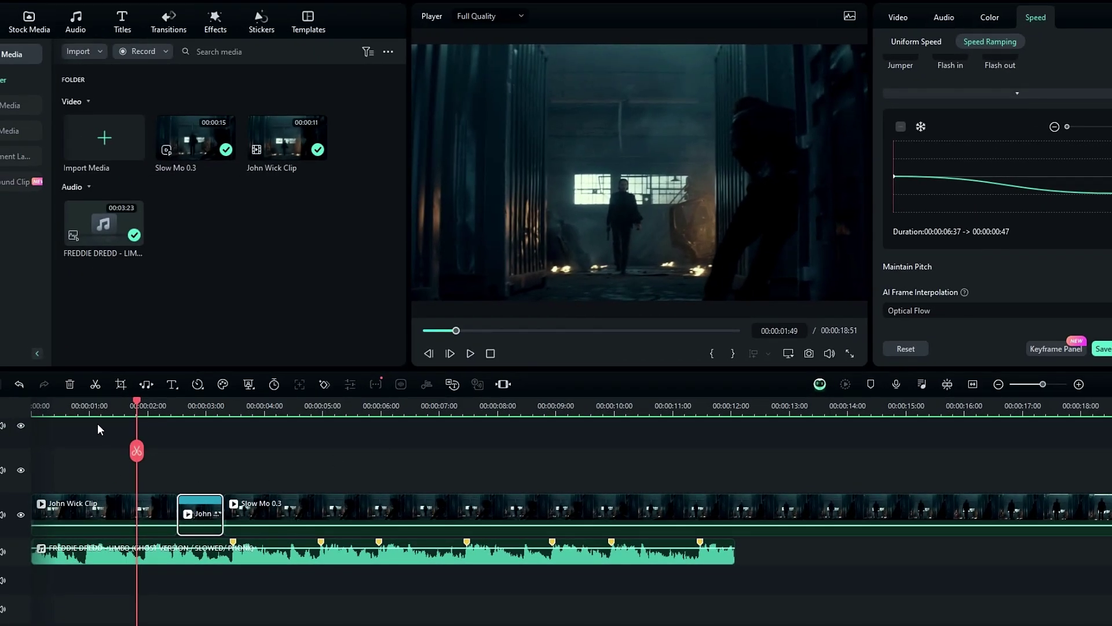
Step: Play back the edit from about one second to locate the beat
drag(138, 406, 92, 408)
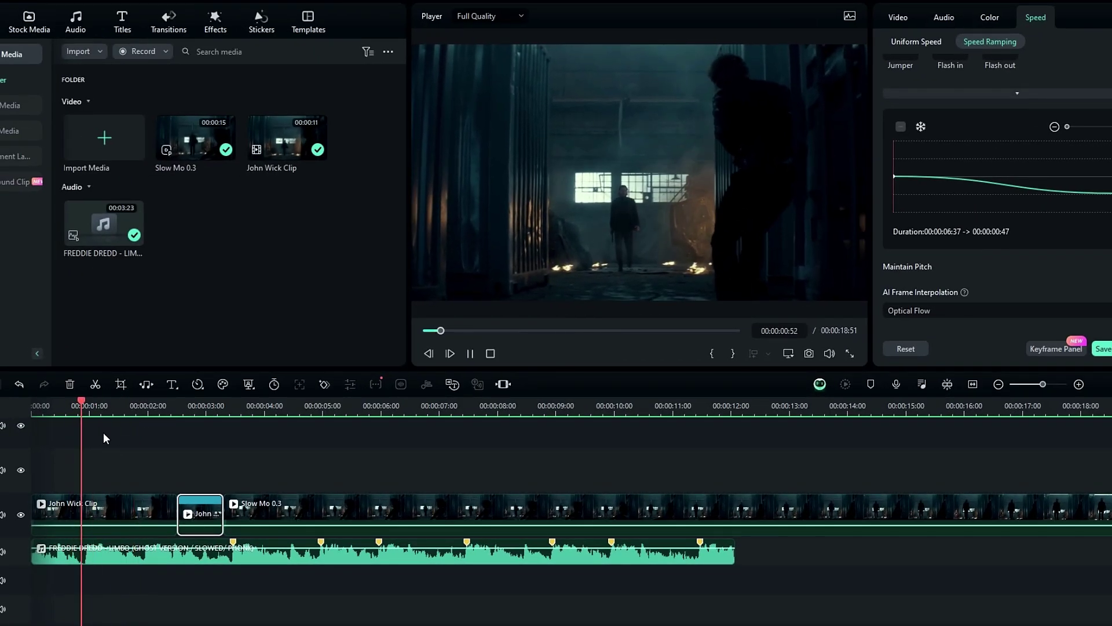
key(space)
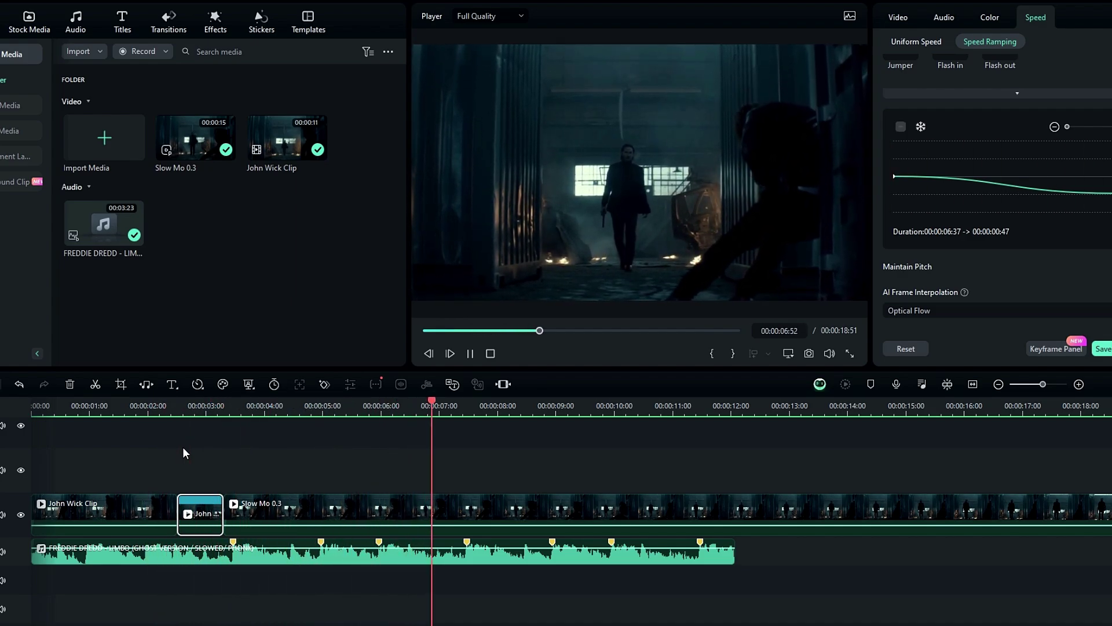
key(space)
mouse_move(235, 400)
mouse_down()
mouse_move(301, 410)
mouse_move(231, 409)
mouse_up()
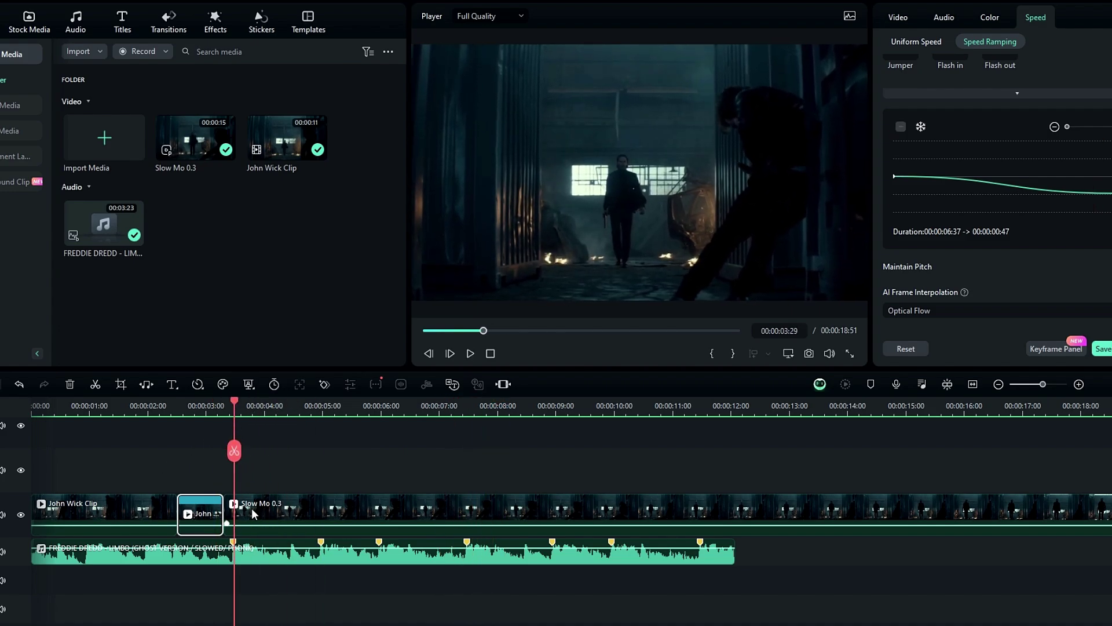
Step: Split Slow Mo 0.3 at the 00:00:03:28 beat marker
click(255, 506)
click(231, 542)
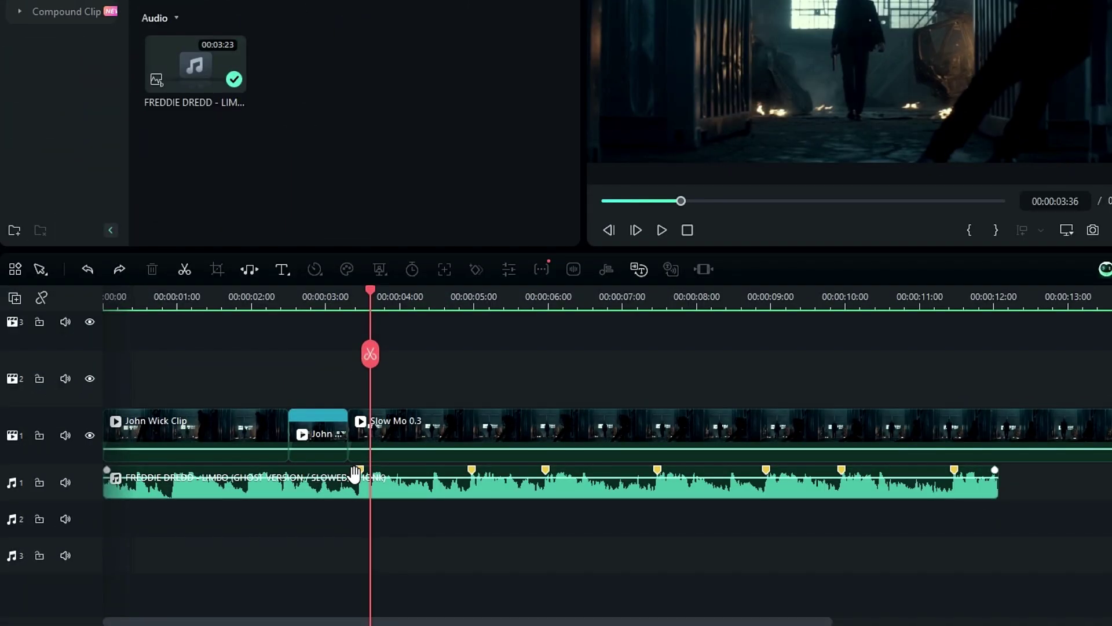
click(364, 470)
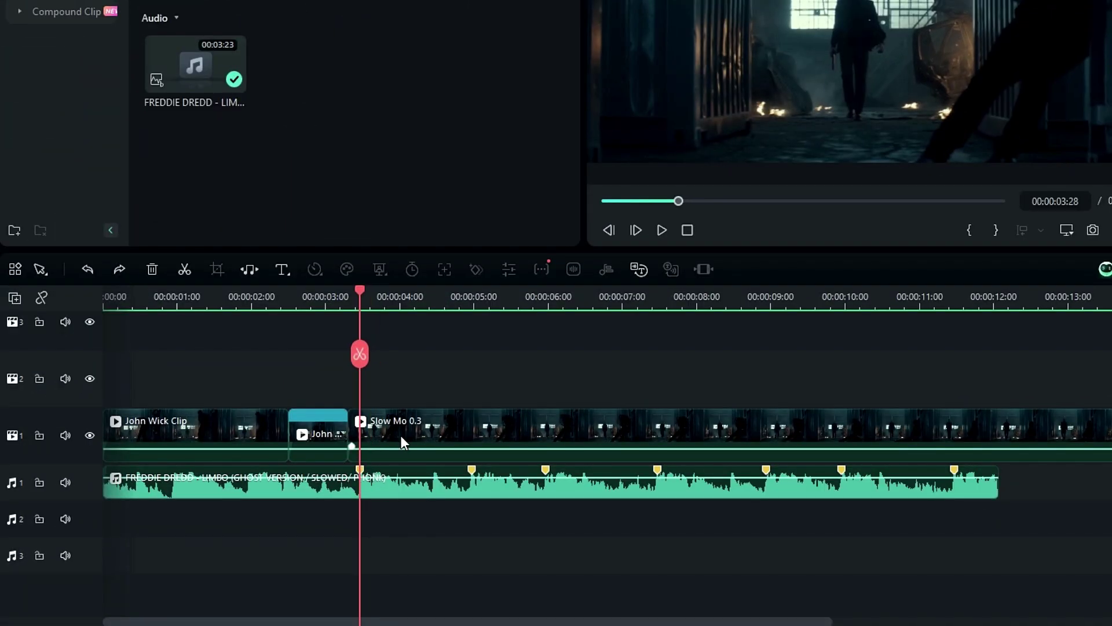
click(376, 413)
click(360, 354)
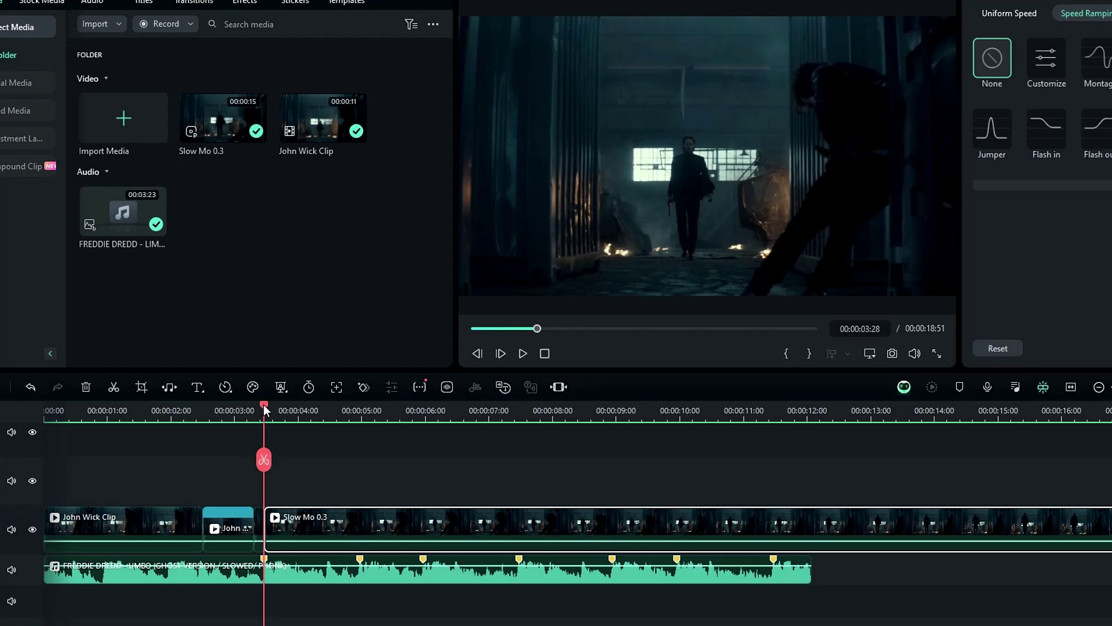
Step: Cut Slow Mo 0.3 near 00:00:06:00, apply Flash in, and remove a speed-curve keyframe
drag(263, 405, 334, 420)
click(426, 461)
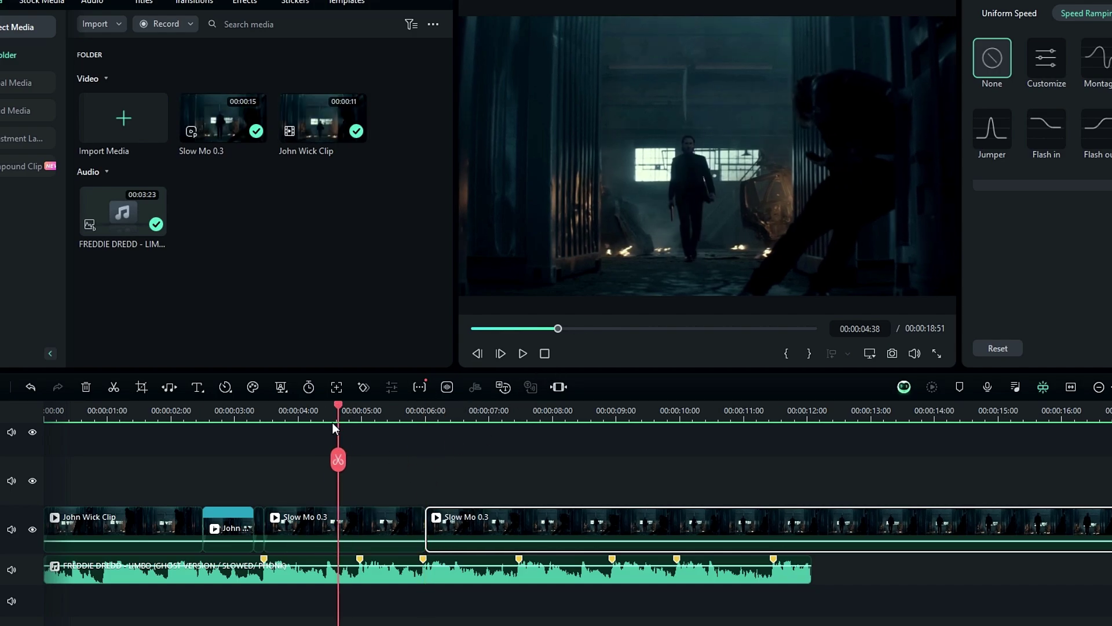
click(398, 522)
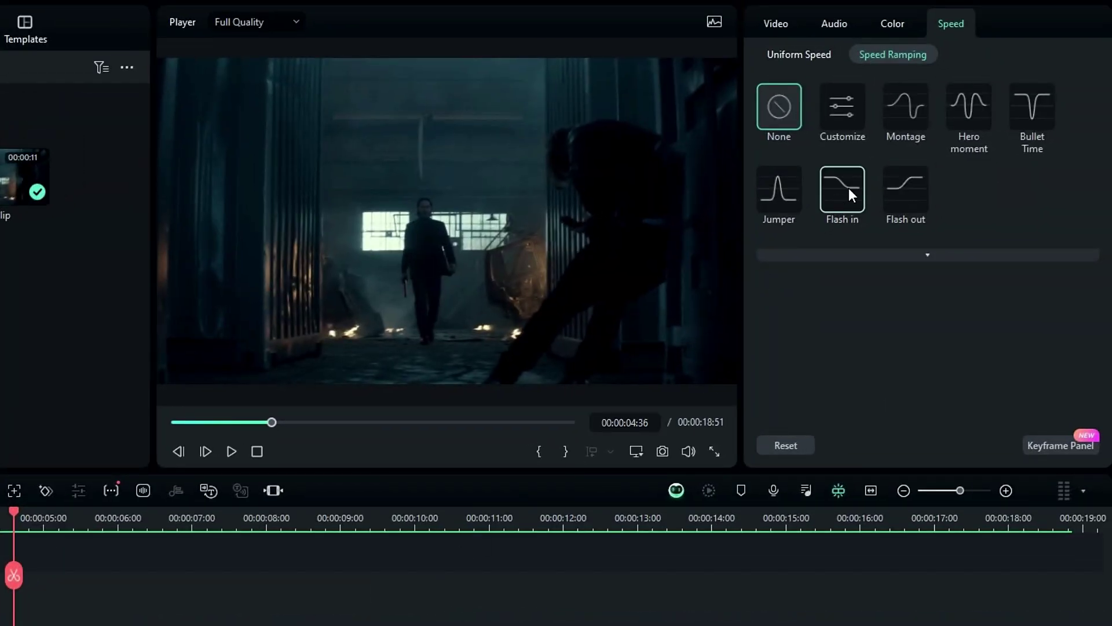
click(847, 188)
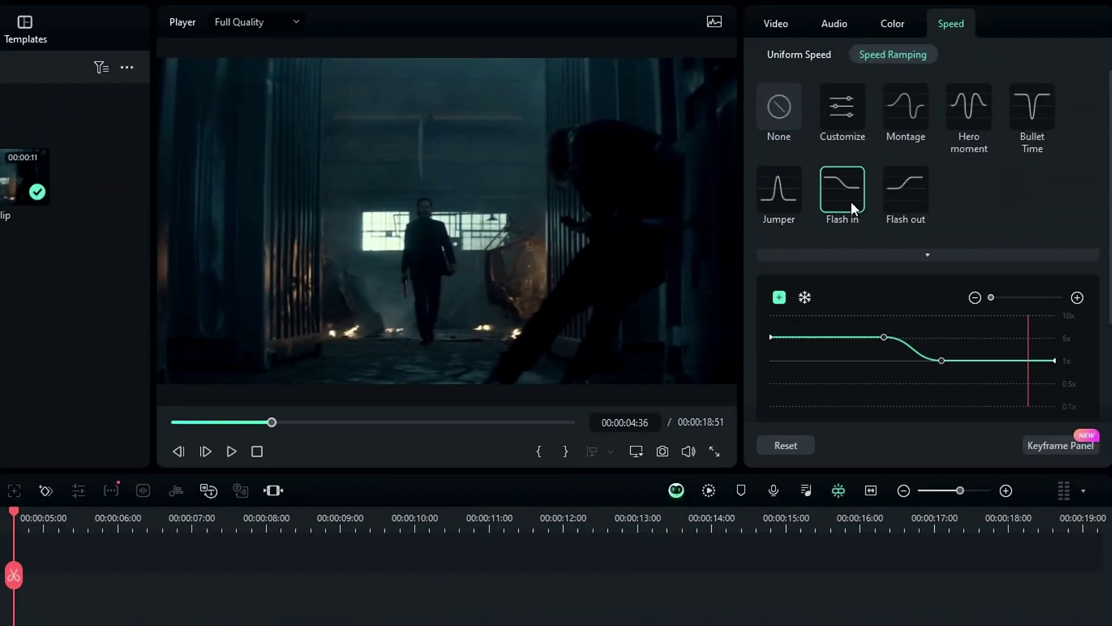
click(939, 358)
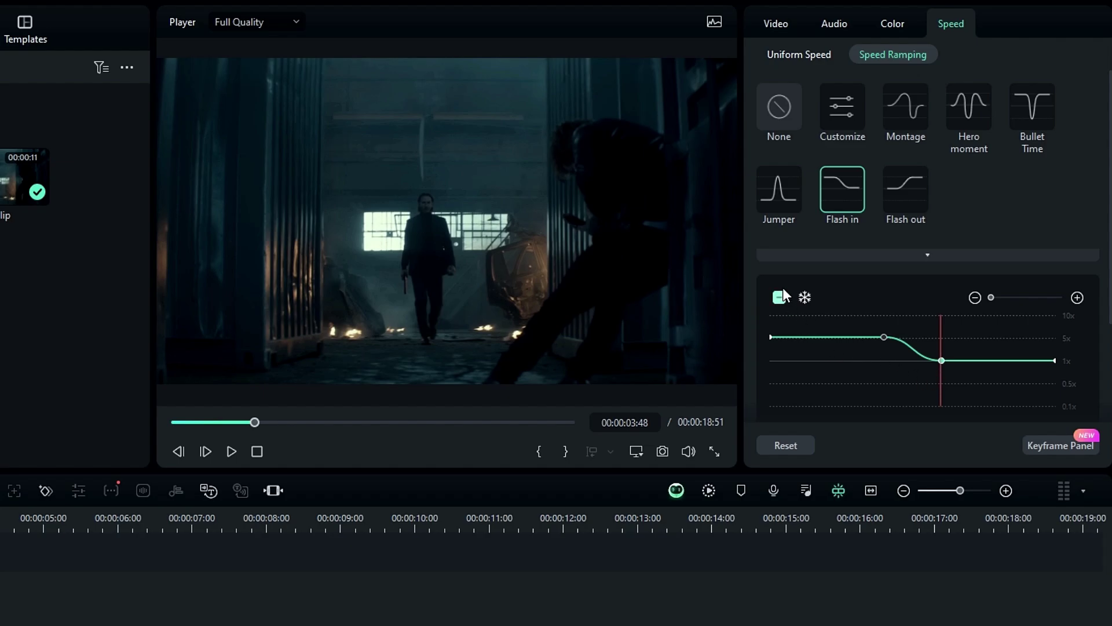
click(780, 297)
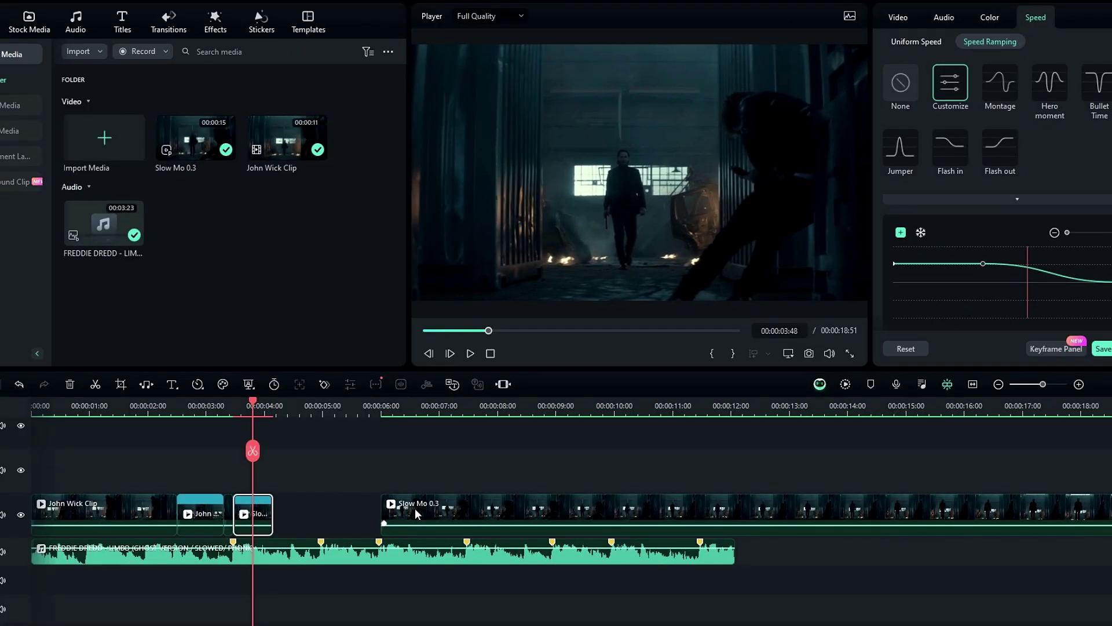
Step: Slide Slow Mo 0.3 left, cut at 00:00:04:58 and 00:00:07:00, and Flash in the middle piece
drag(415, 509, 308, 503)
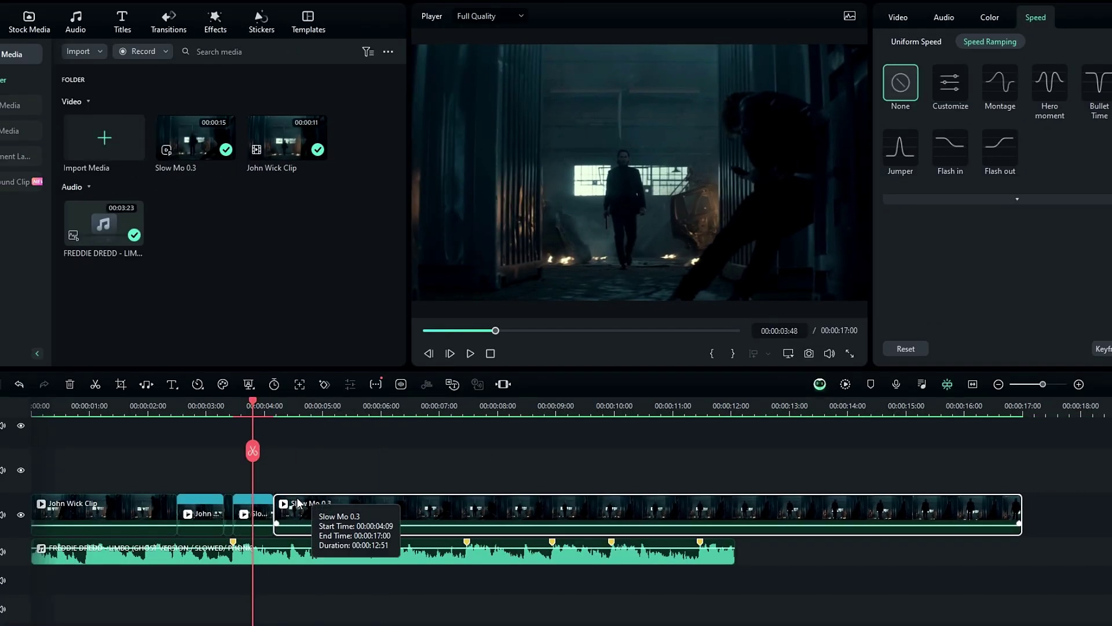
click(320, 546)
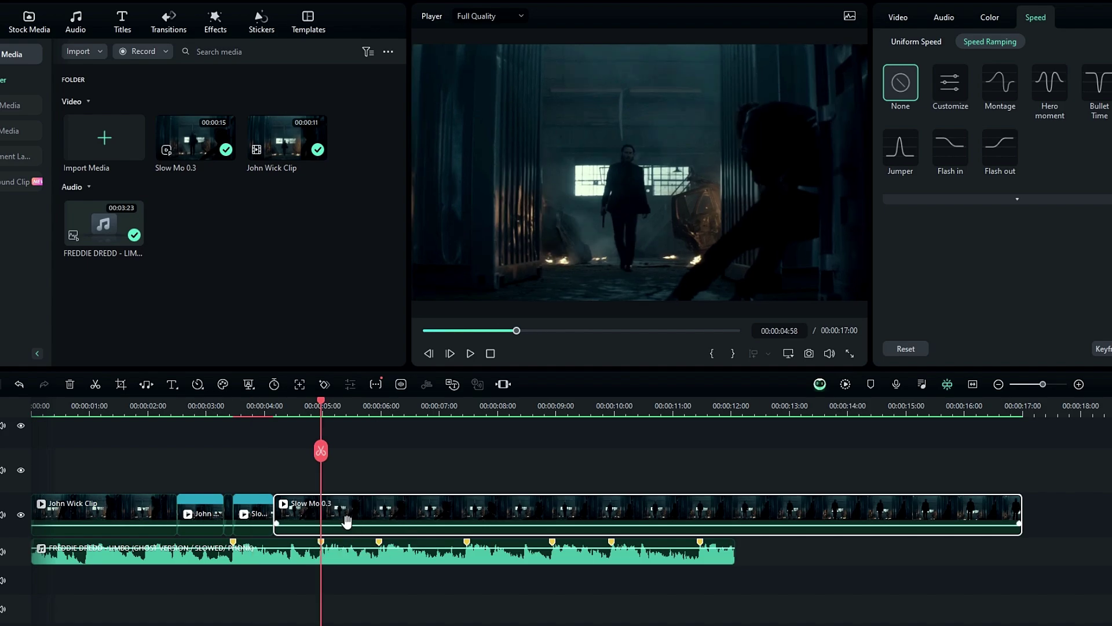
click(321, 451)
drag(317, 409, 437, 415)
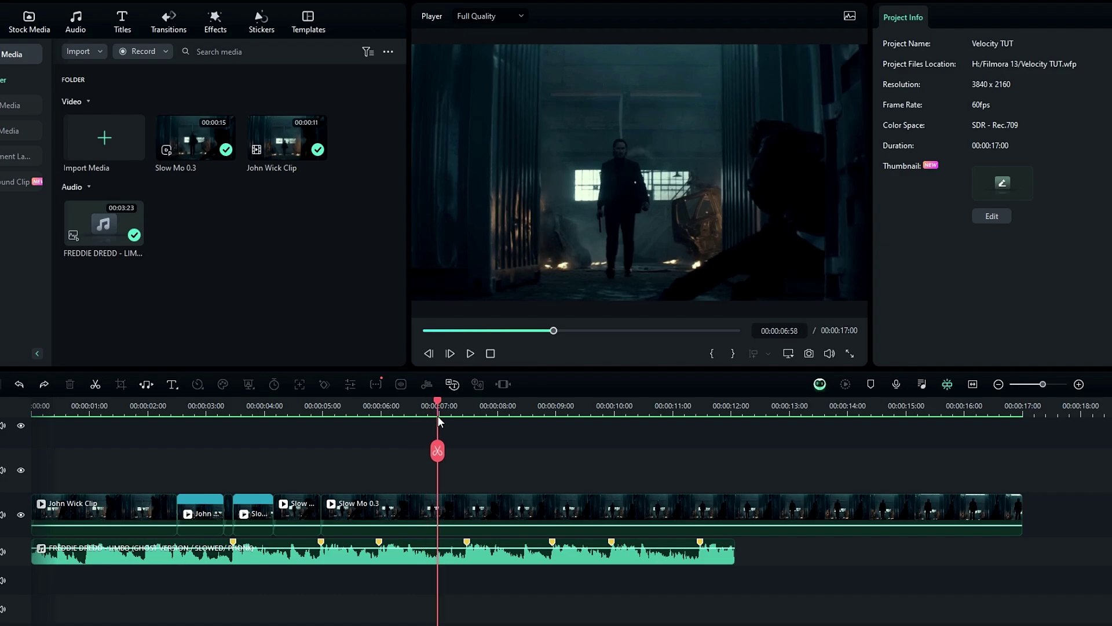
click(441, 450)
click(423, 499)
click(958, 142)
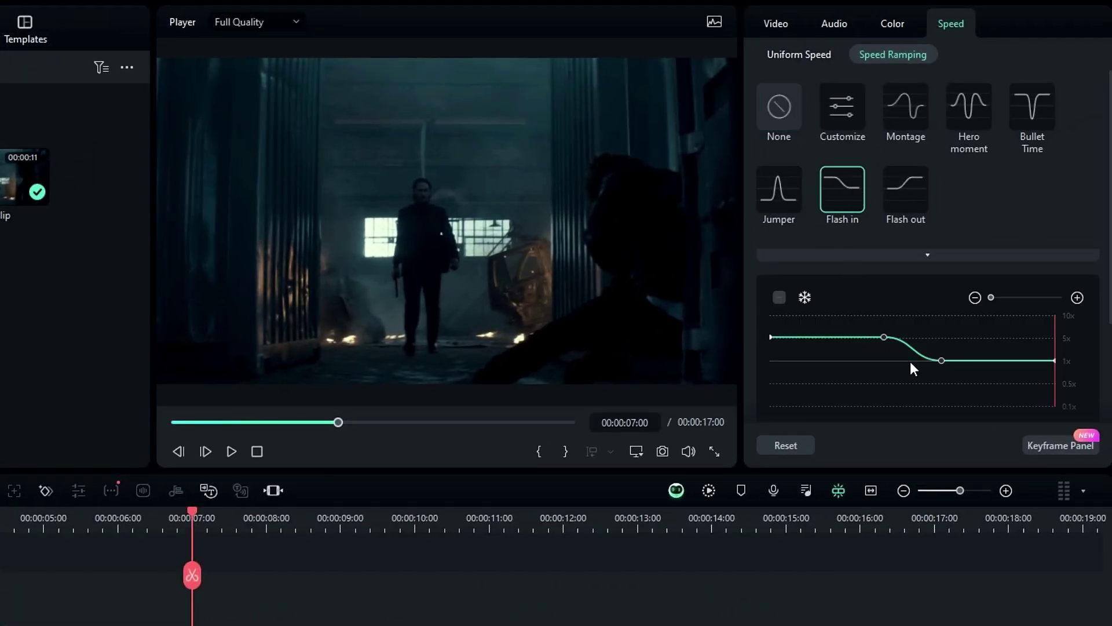
click(941, 360)
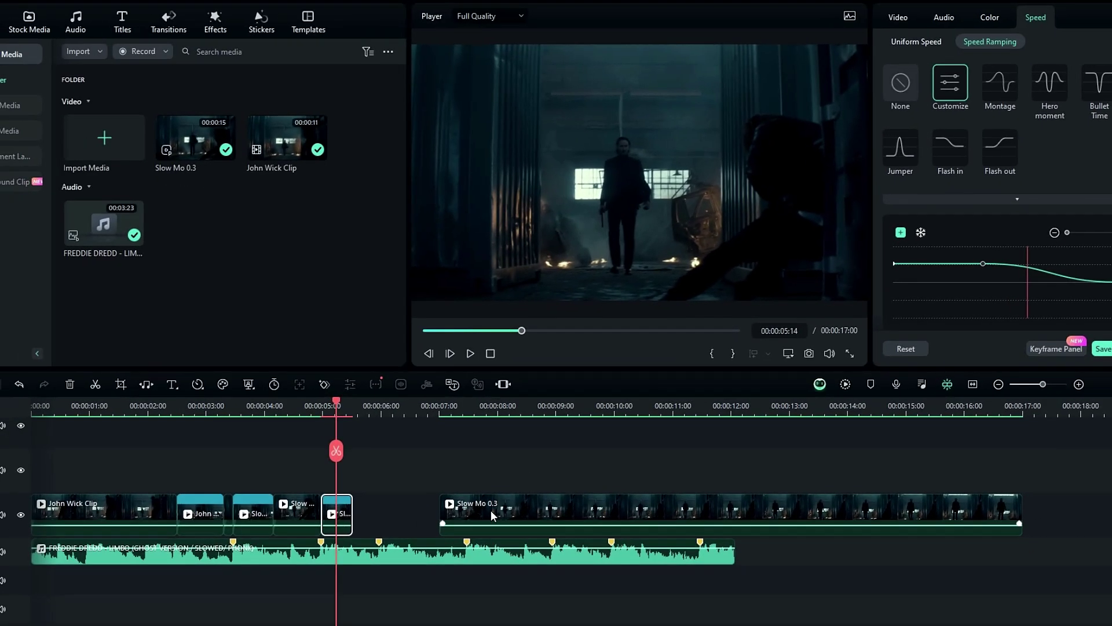
Step: Close the gap before the long Slow Mo 0.3 clip and replay to find the next beat
drag(488, 504, 400, 504)
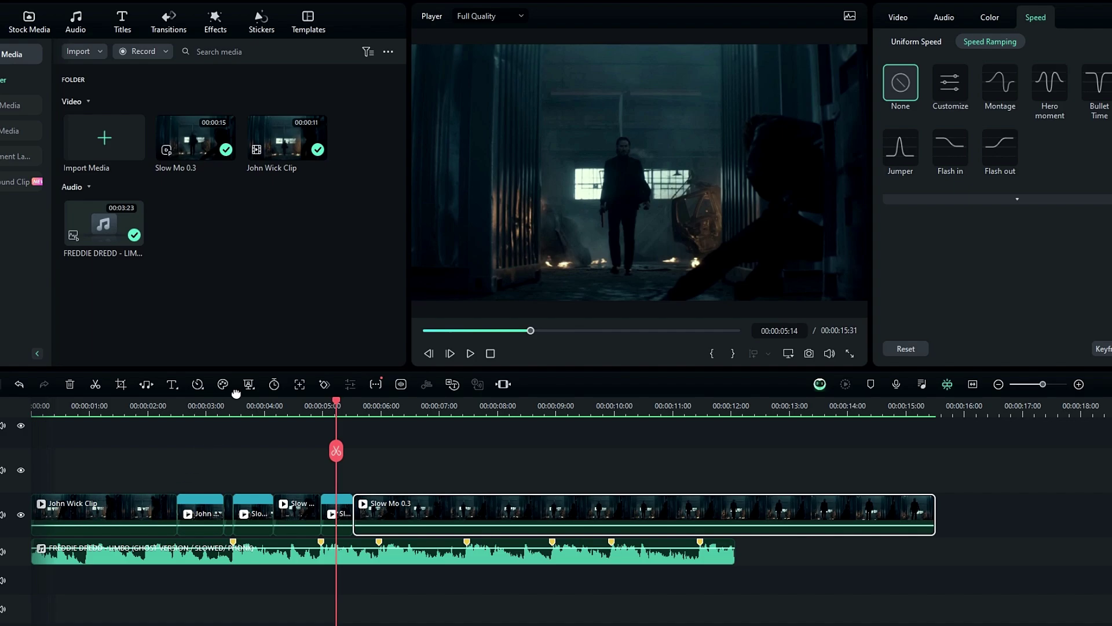
click(214, 405)
key(space)
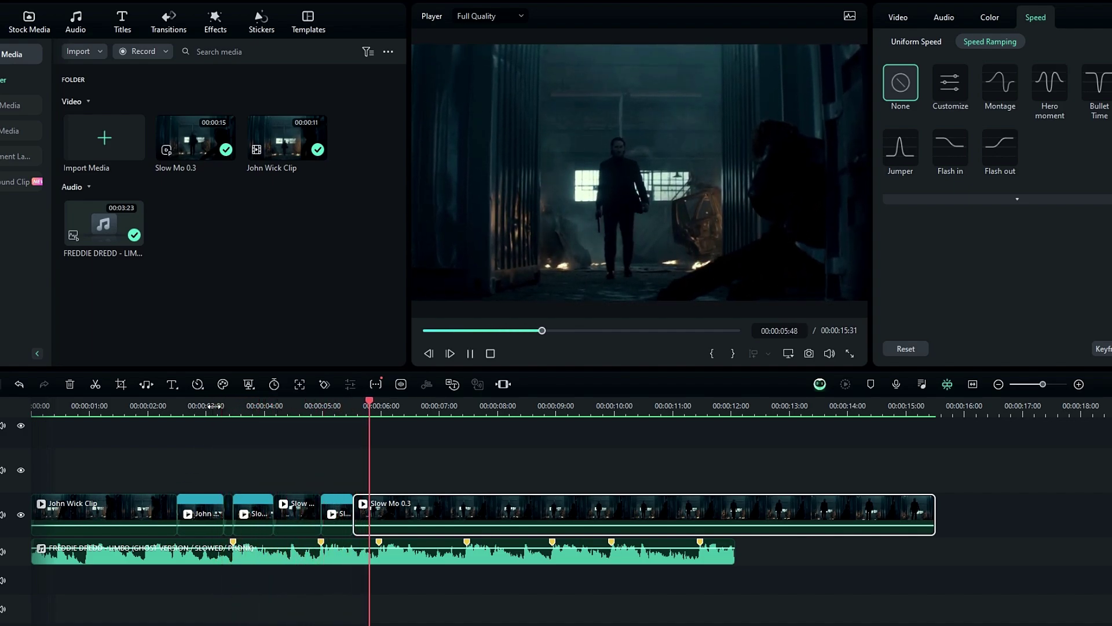
click(227, 406)
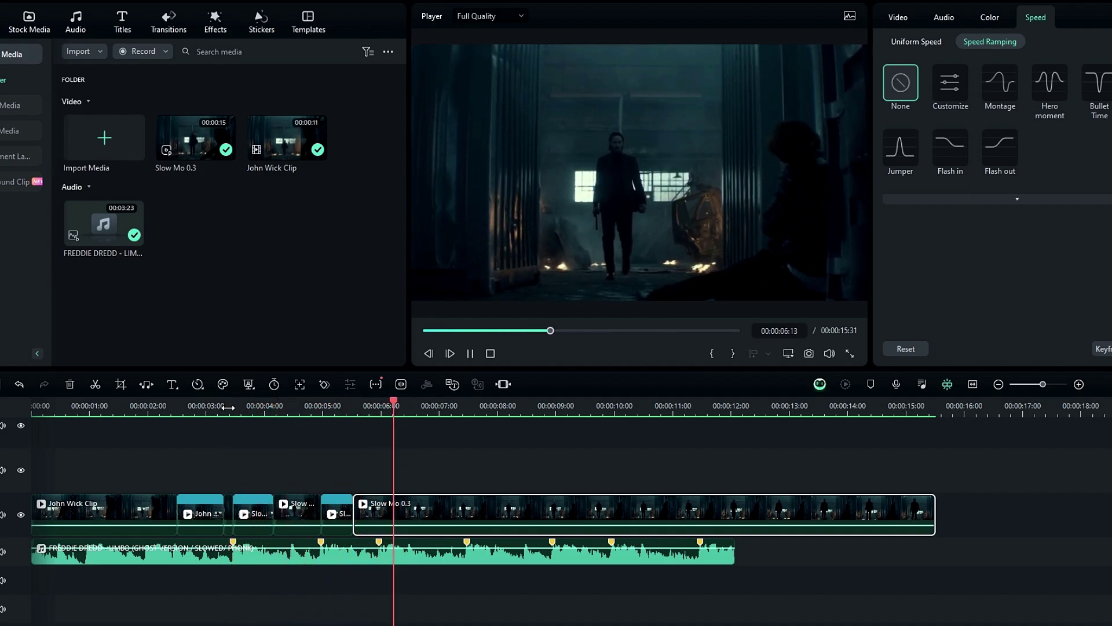
key(space)
drag(404, 403, 383, 438)
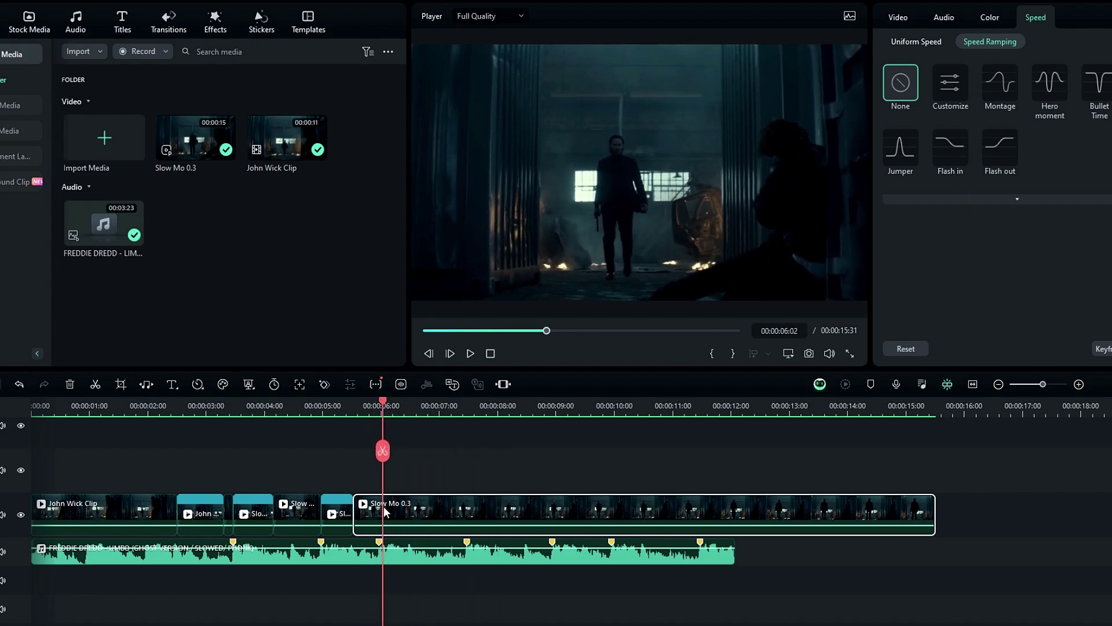
Step: Cut the remaining Slow Mo pieces on the beats, Flash in each, and close the gaps to 00:00:12:00
key(ctrl+b)
click(491, 435)
drag(491, 436, 481, 429)
key(ctrl+b)
click(429, 510)
click(950, 147)
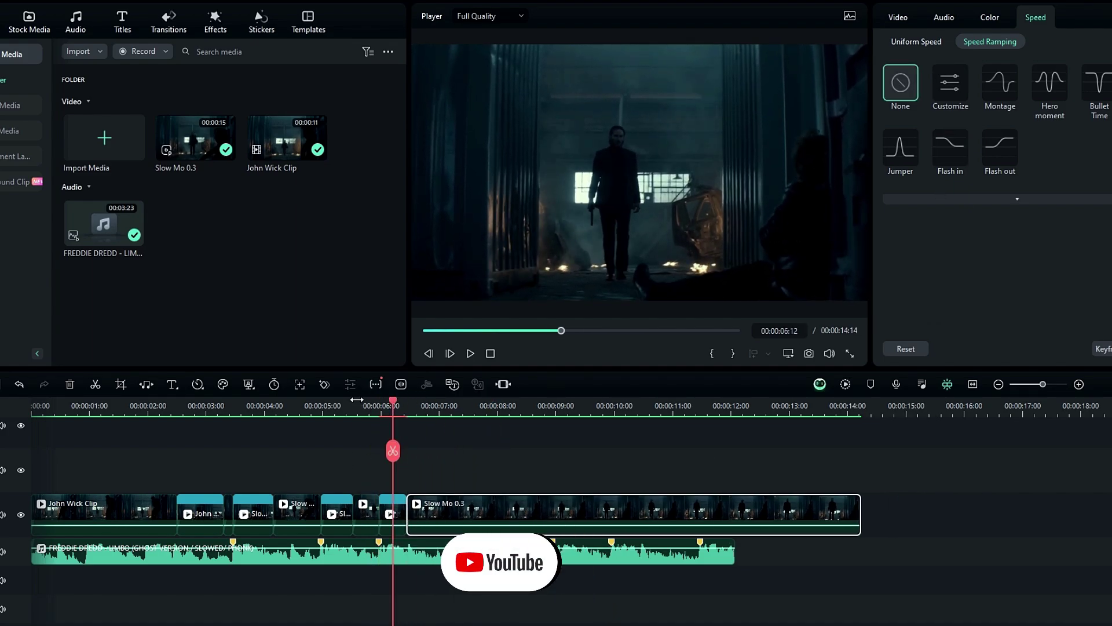
drag(389, 428, 565, 420)
key(ctrl+b)
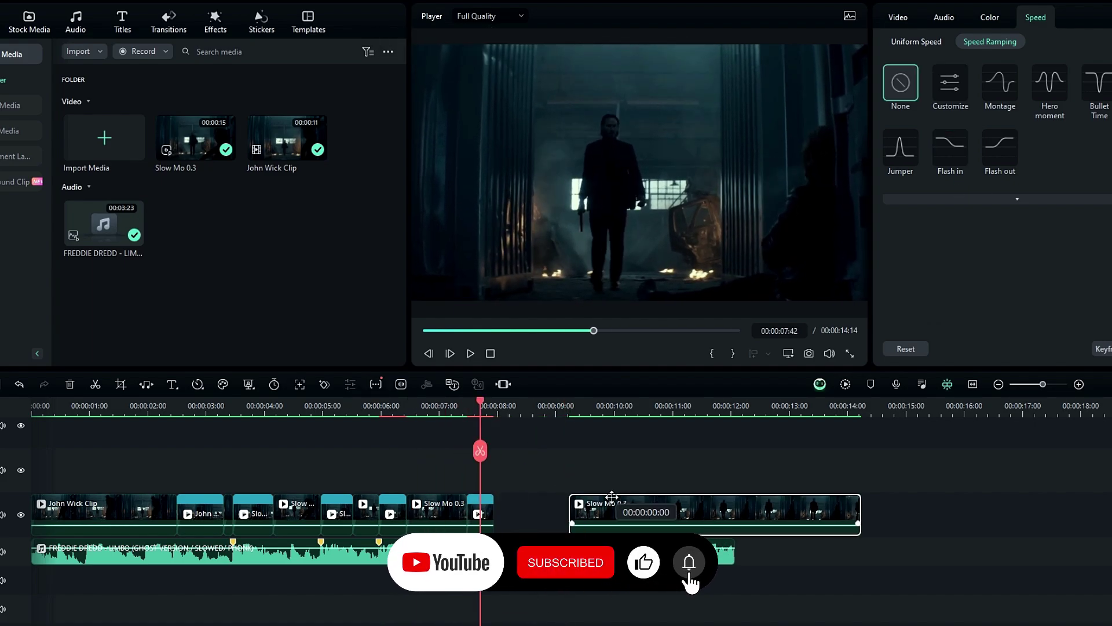
drag(637, 513, 565, 513)
drag(552, 408, 650, 424)
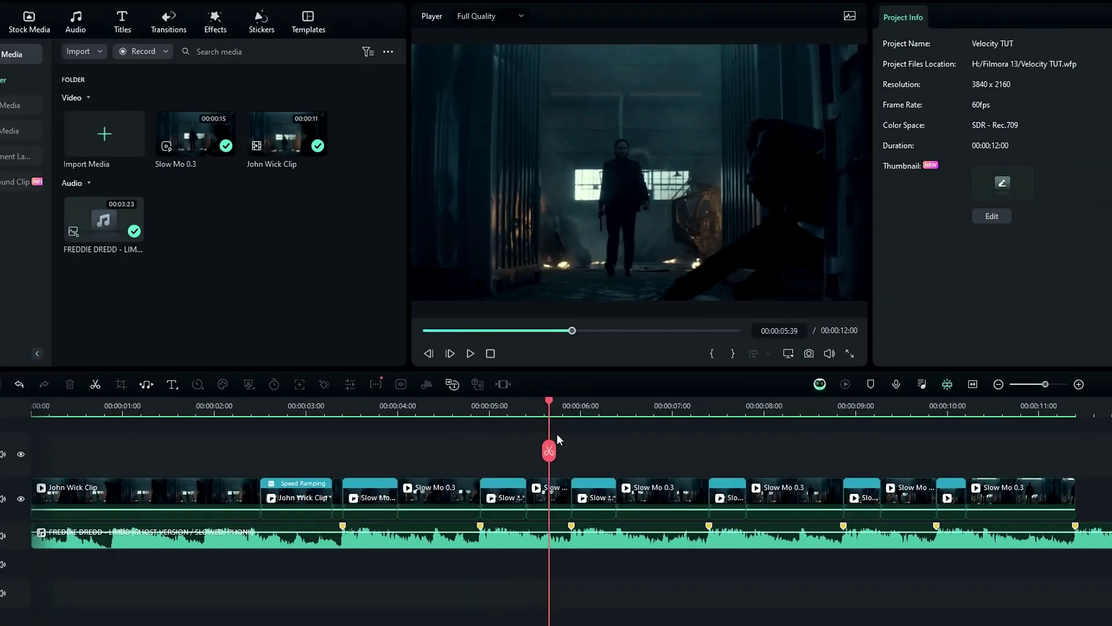
drag(557, 433, 213, 434)
key(space)
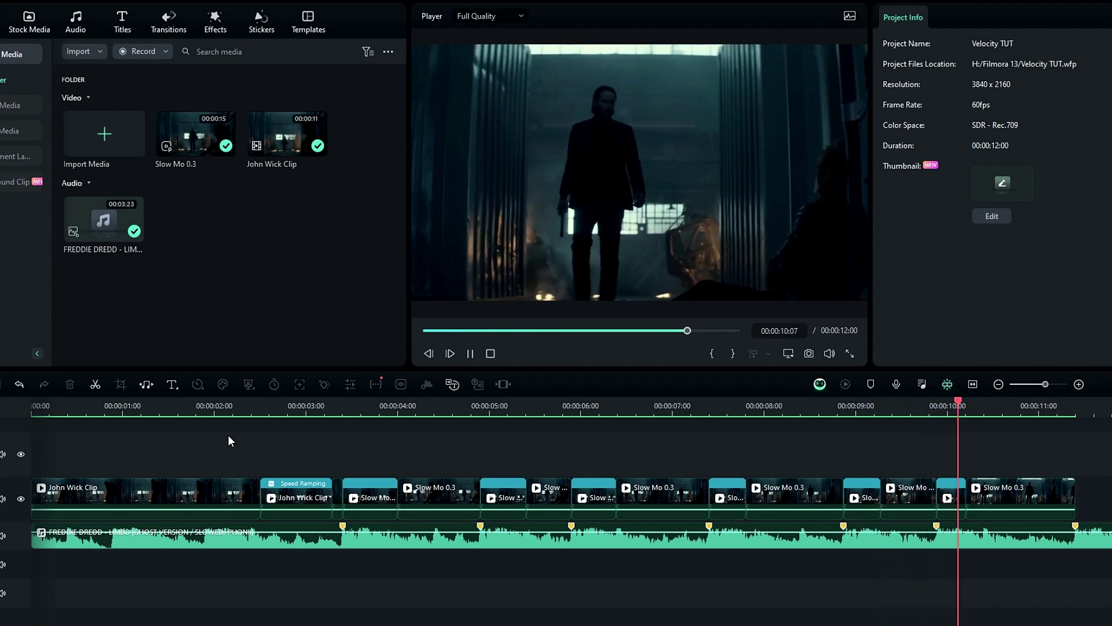
Step: Park at 00:00:03:07 and marquee-select the three opening clips
click(315, 412)
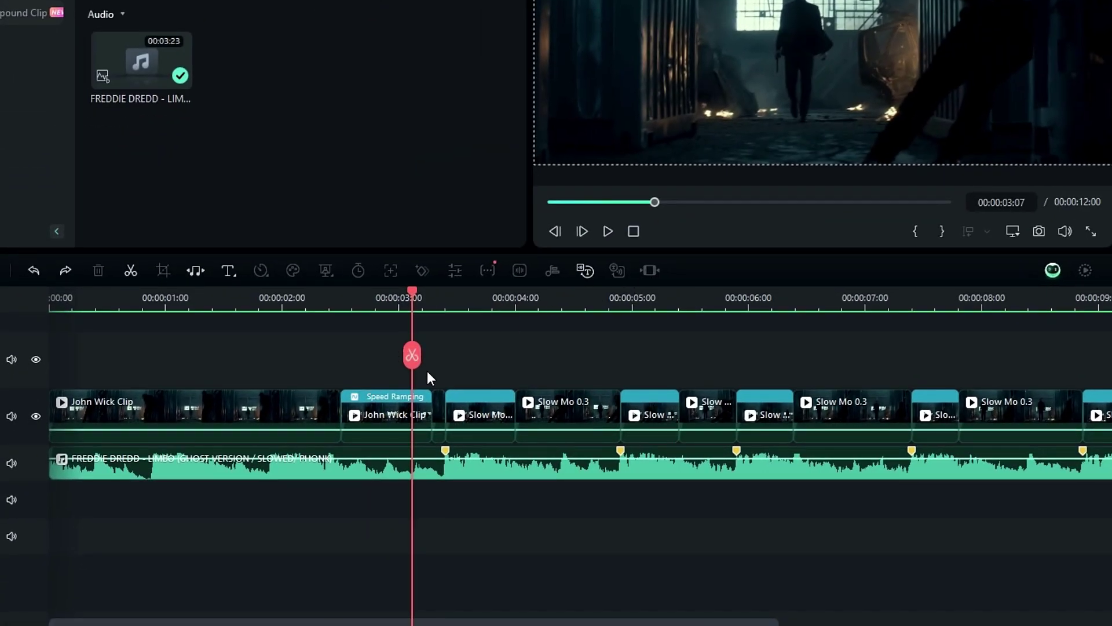
drag(444, 366, 153, 421)
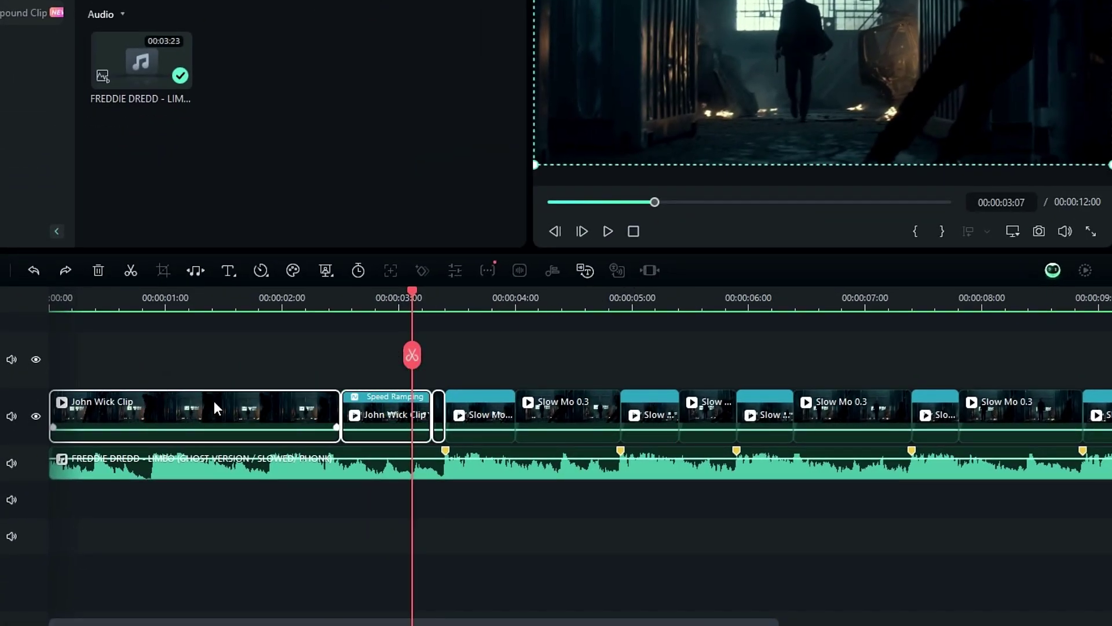
Step: Combine the selected opening clips into a compound clip named Start Clip
right_click(214, 408)
click(321, 256)
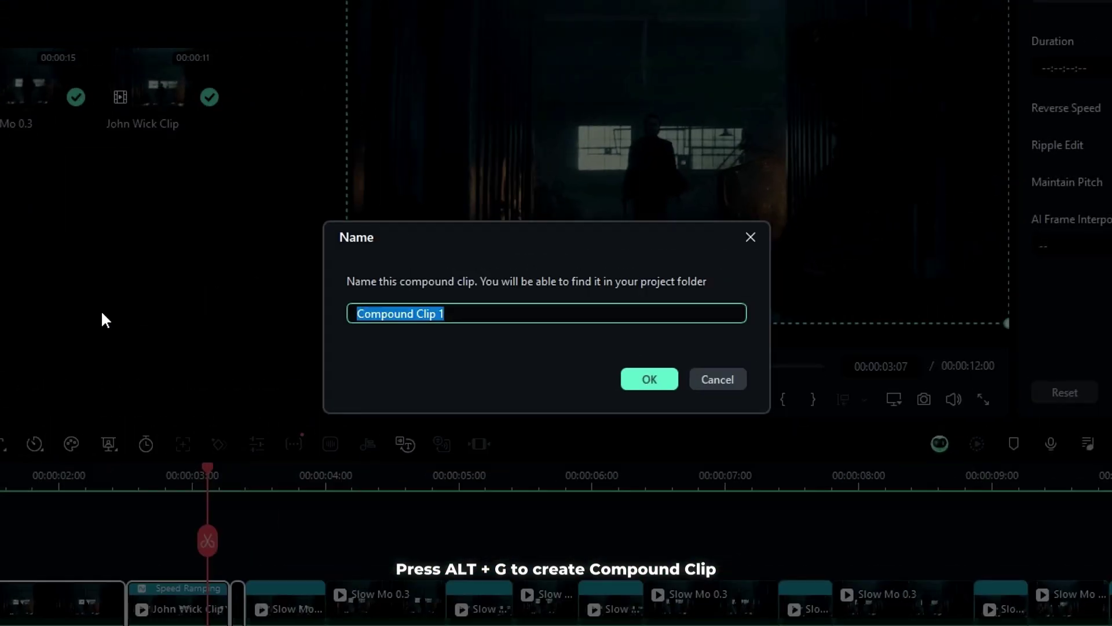
text(Start Clip)
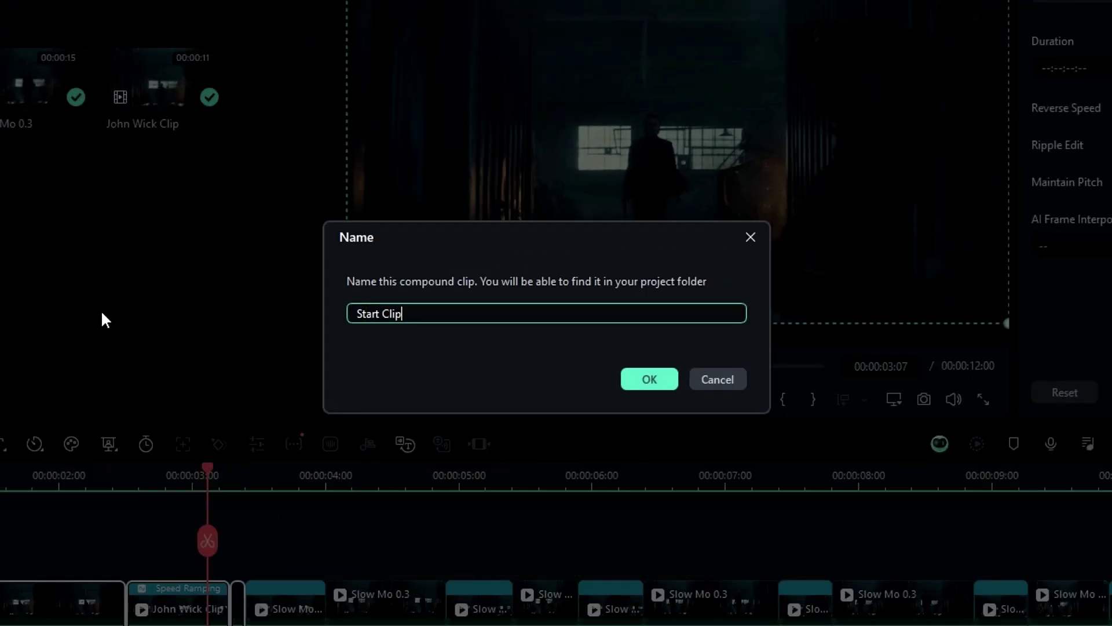
click(649, 379)
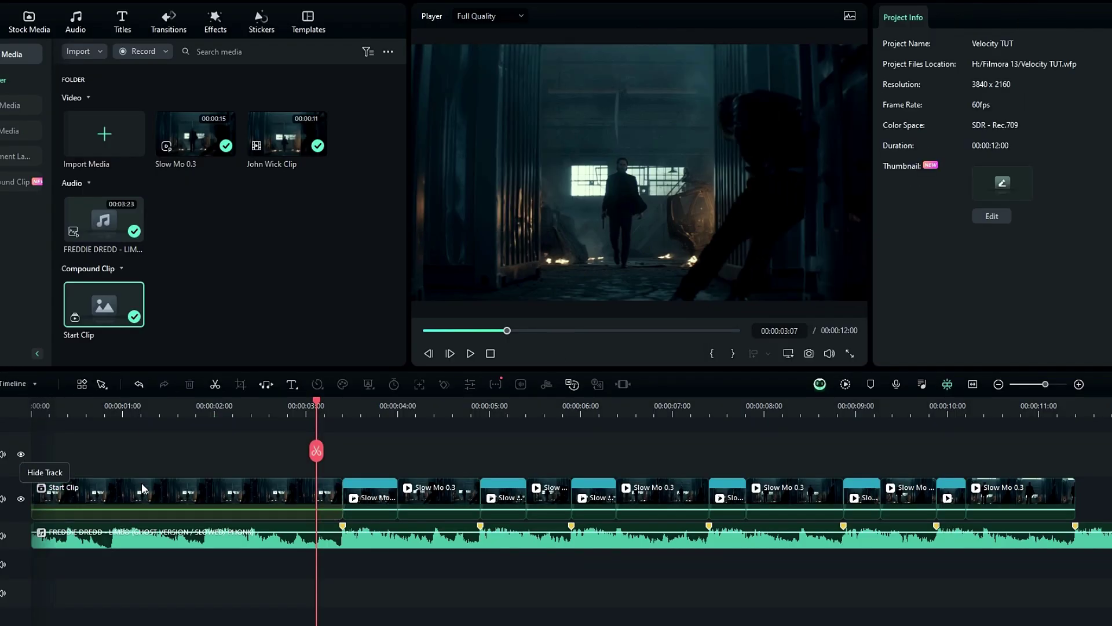
Step: Combine all Slow Mo pieces into a compound clip named Velocity Clips
drag(999, 446, 362, 502)
right_click(362, 502)
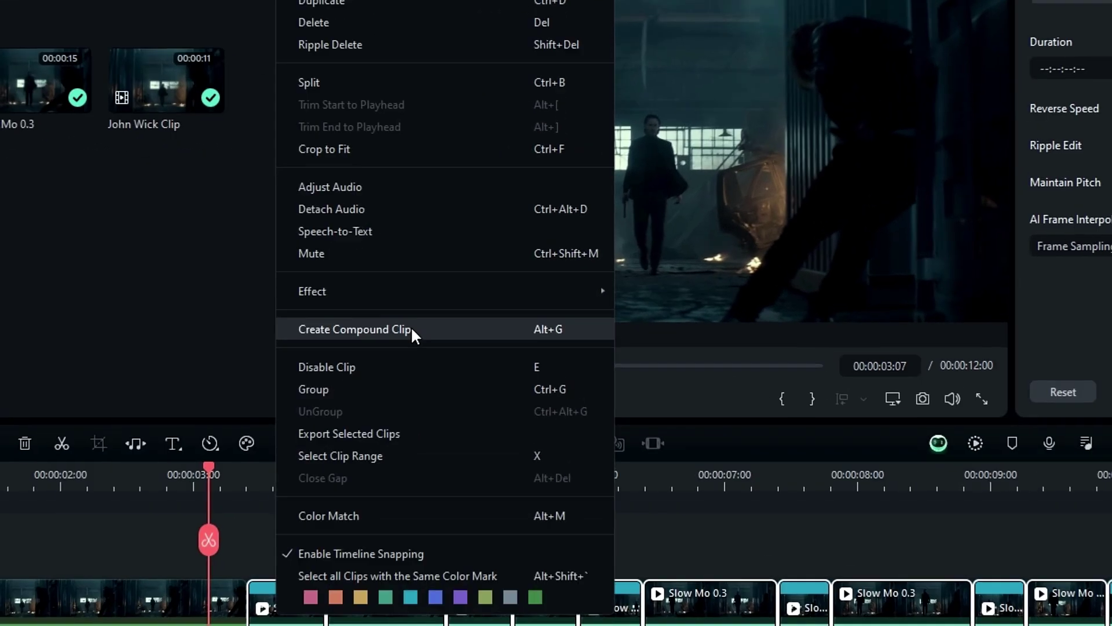
click(458, 305)
text(Velocity Clips)
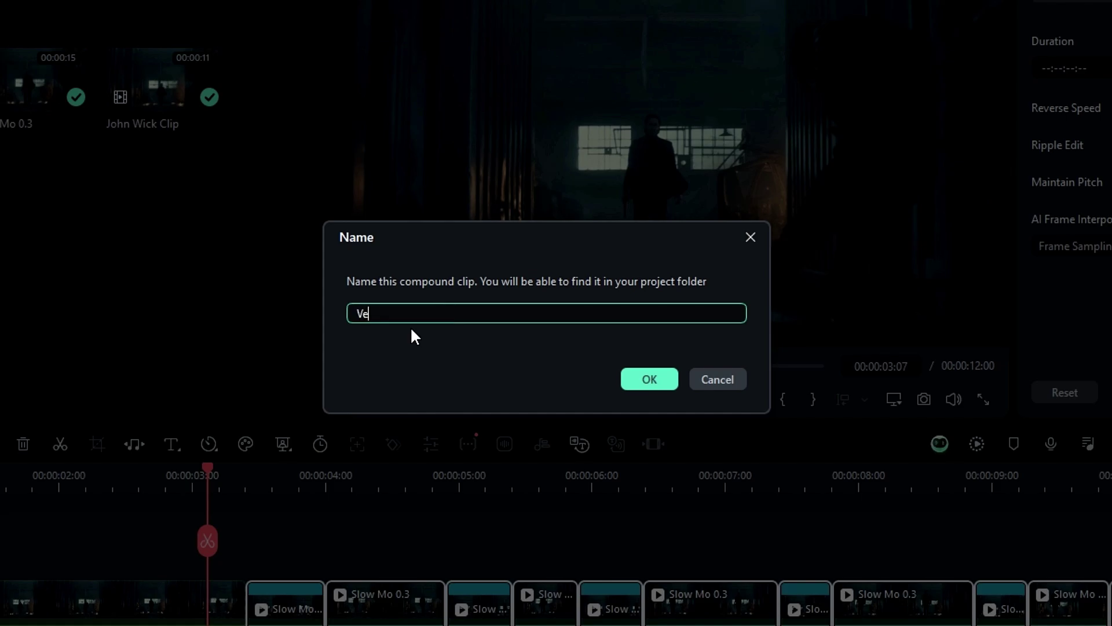
click(644, 377)
click(372, 406)
click(304, 407)
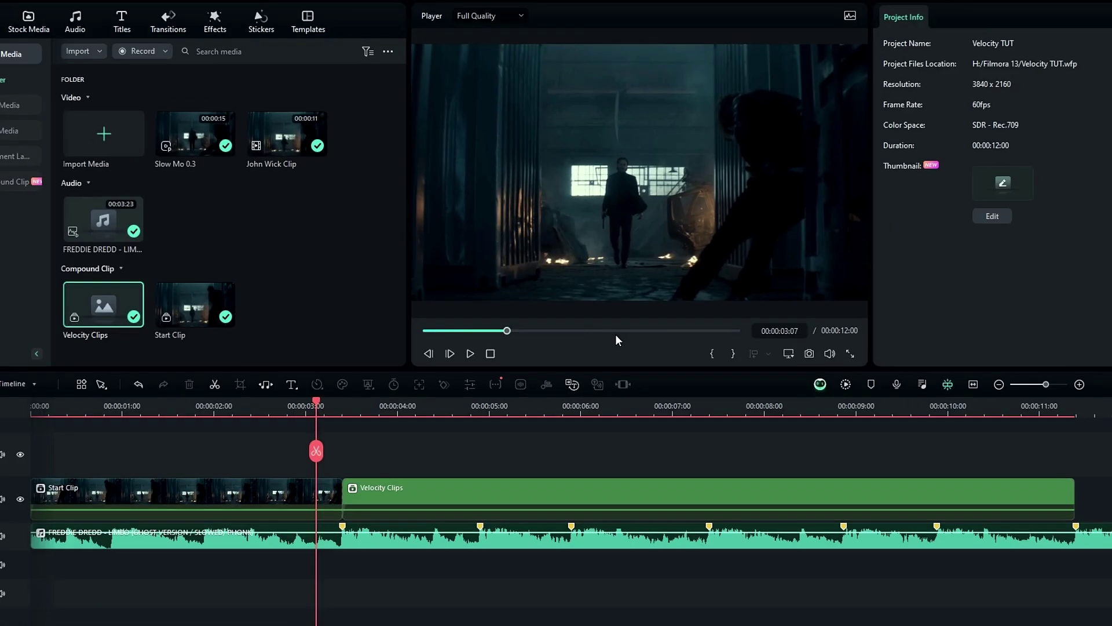
mouse_move(304, 407)
mouse_down()
mouse_move(418, 408)
mouse_move(293, 407)
mouse_up()
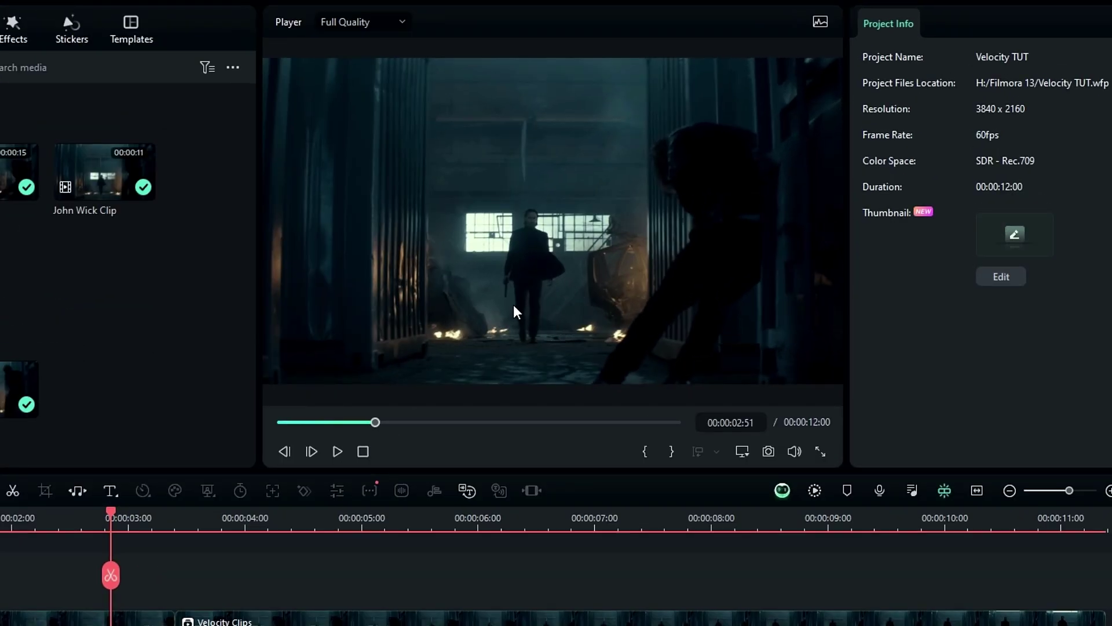
click(742, 453)
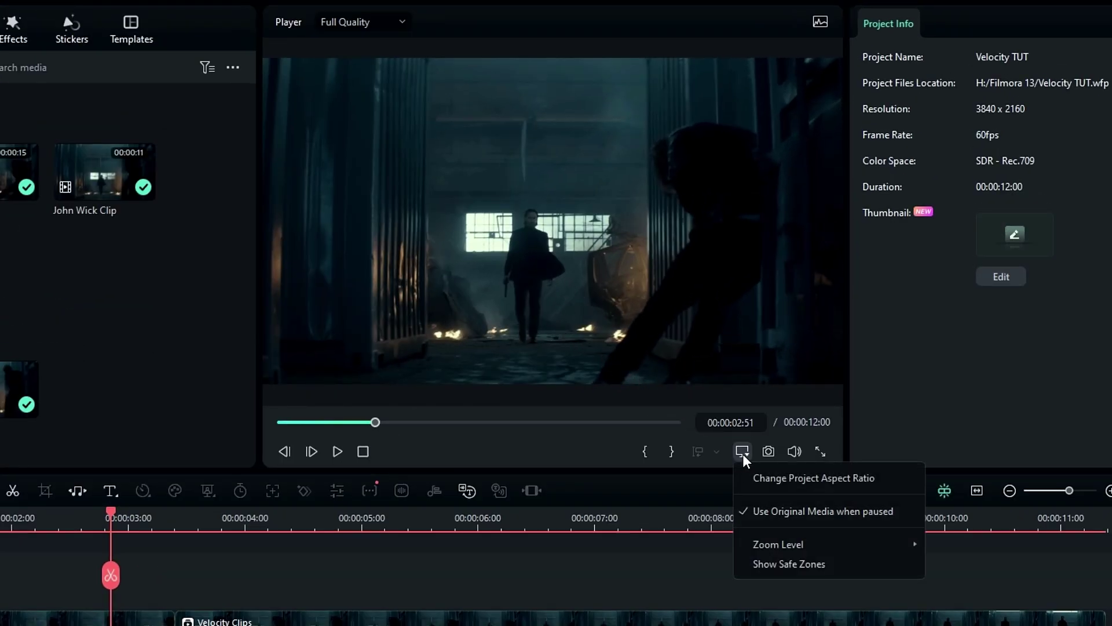
click(783, 476)
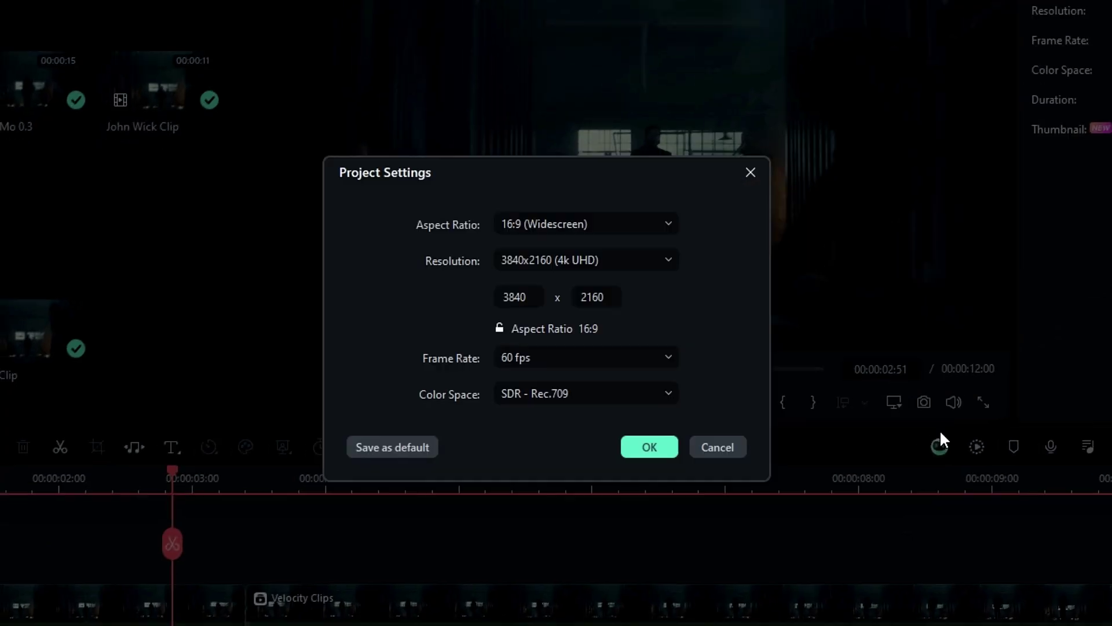
click(599, 225)
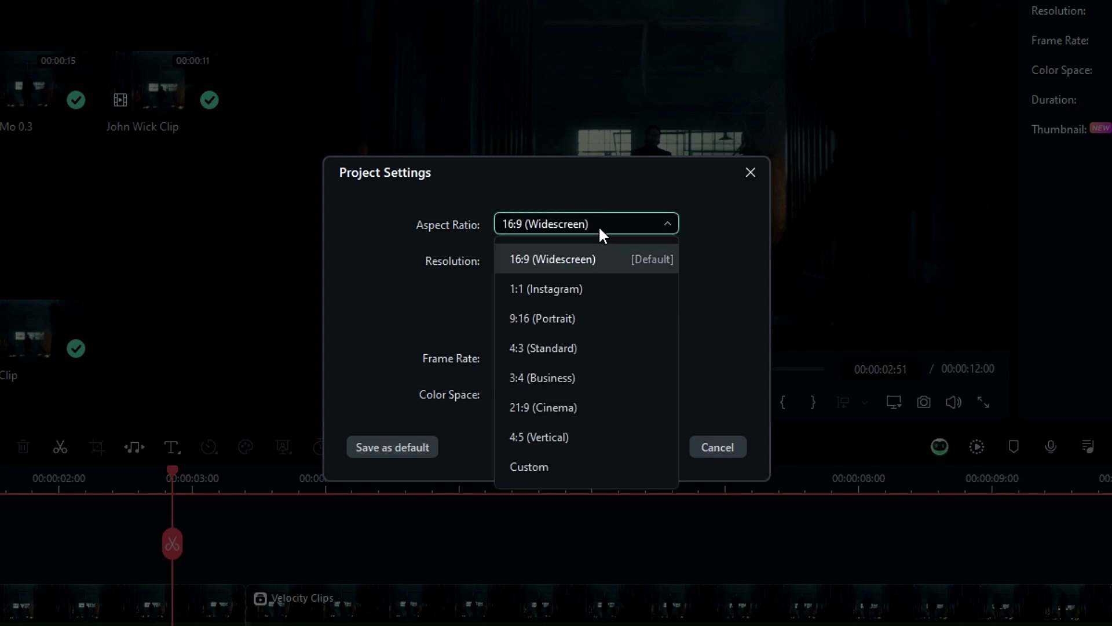
click(574, 316)
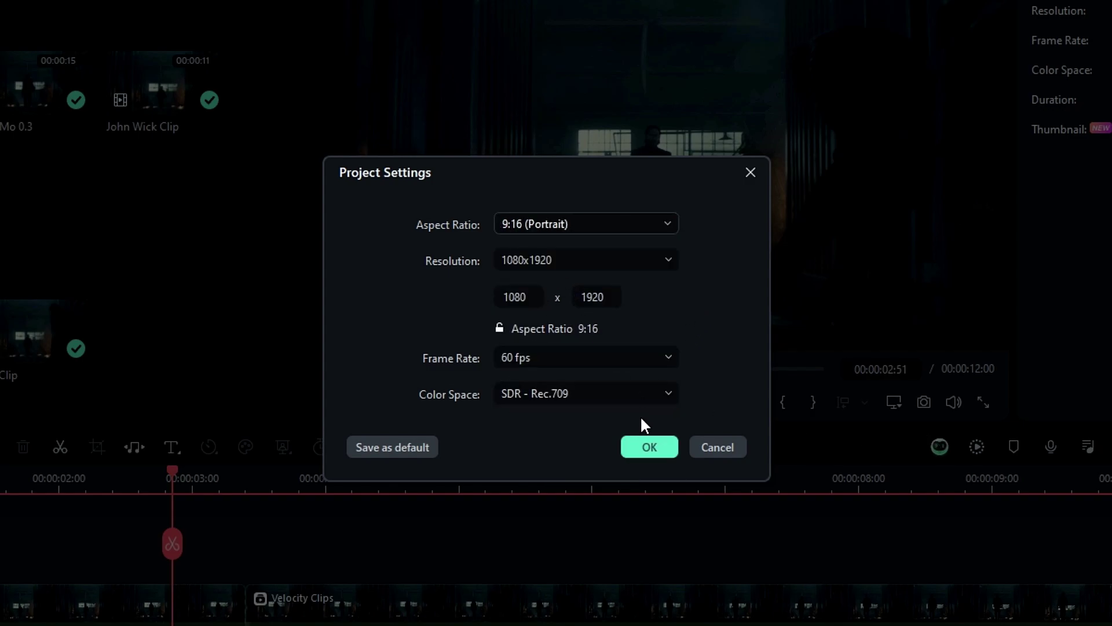
click(649, 447)
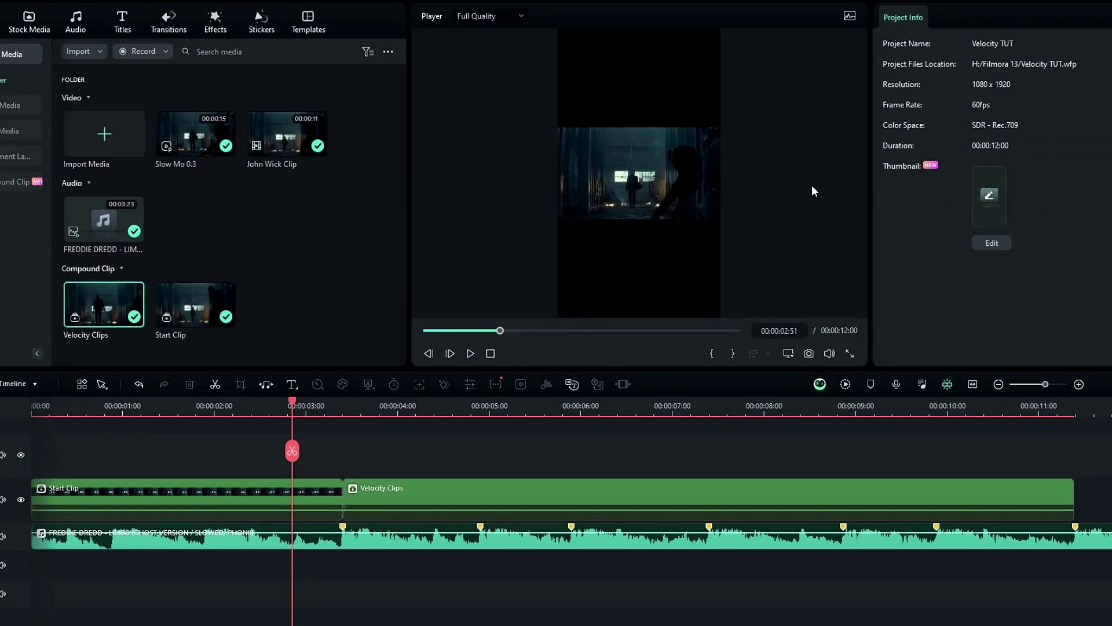
Step: Scale Start Clip to 325% and set its X position to 105
click(304, 489)
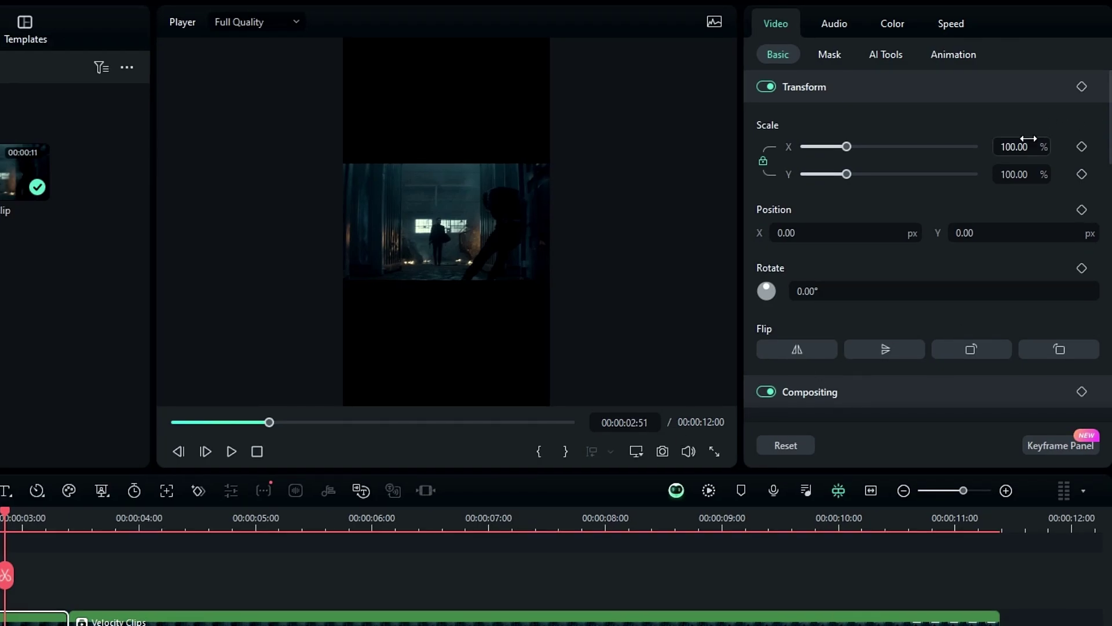
double_click(1025, 146)
key(Return)
click(840, 233)
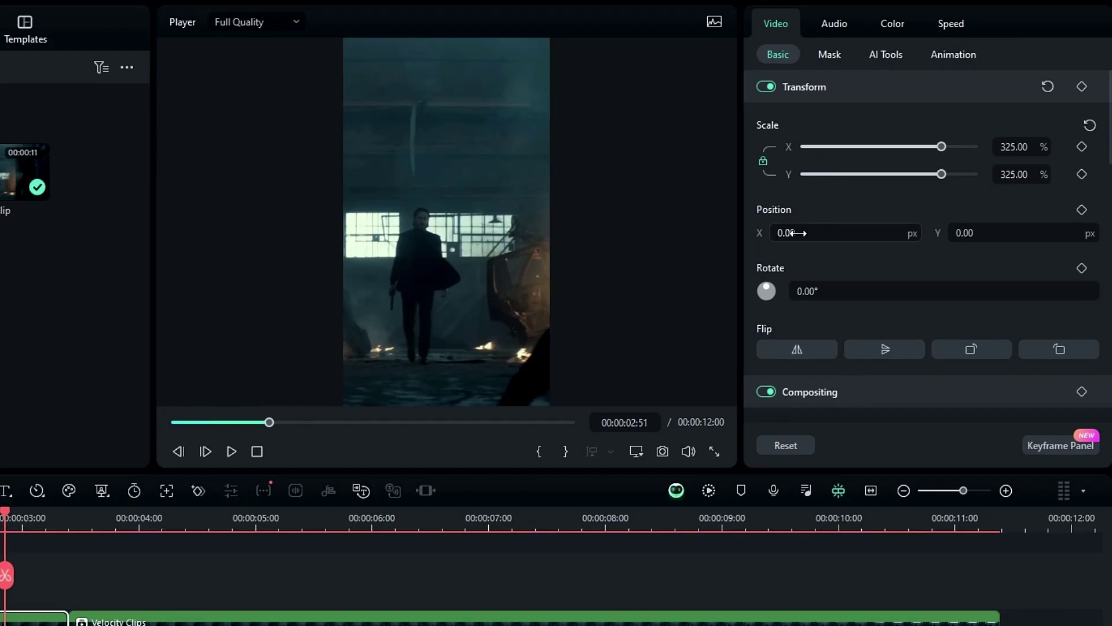
text(105)
key(Return)
scroll(840, 232, up, 20)
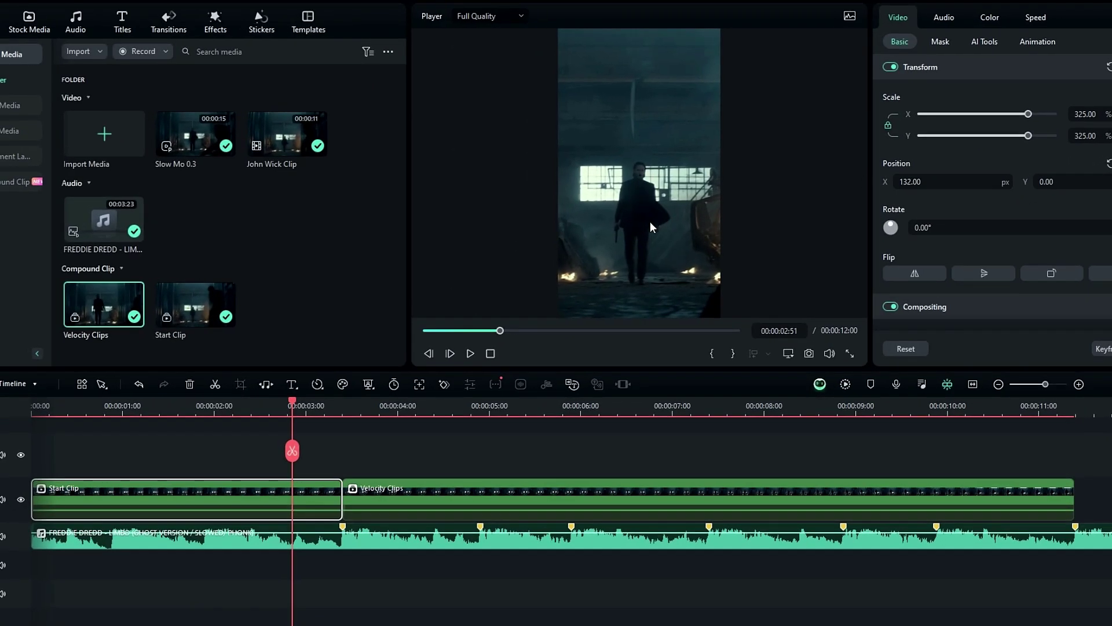
Step: Scale Velocity Clips to 325% with X position 132
click(360, 439)
click(374, 502)
double_click(1096, 113)
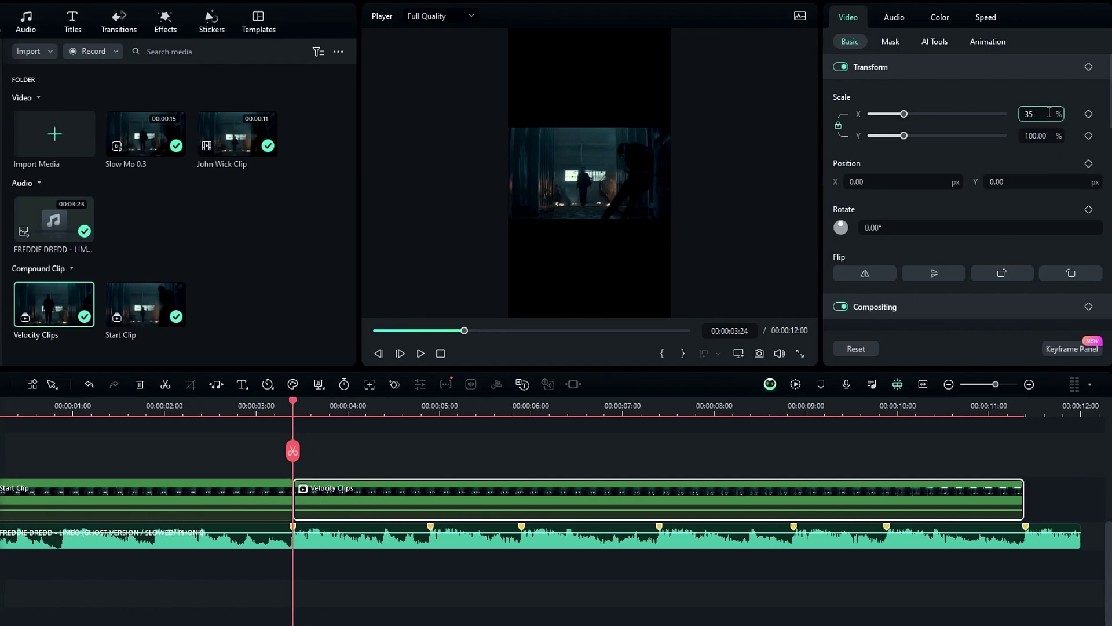
double_click(915, 184)
text(13)
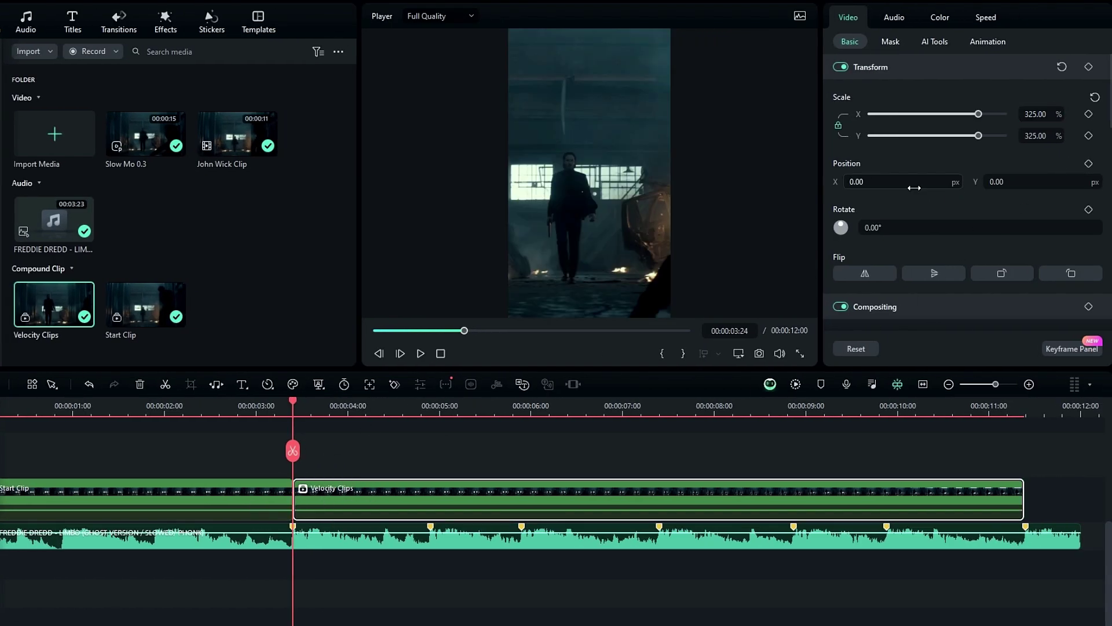
text(2)
key(Return)
drag(293, 401, 419, 485)
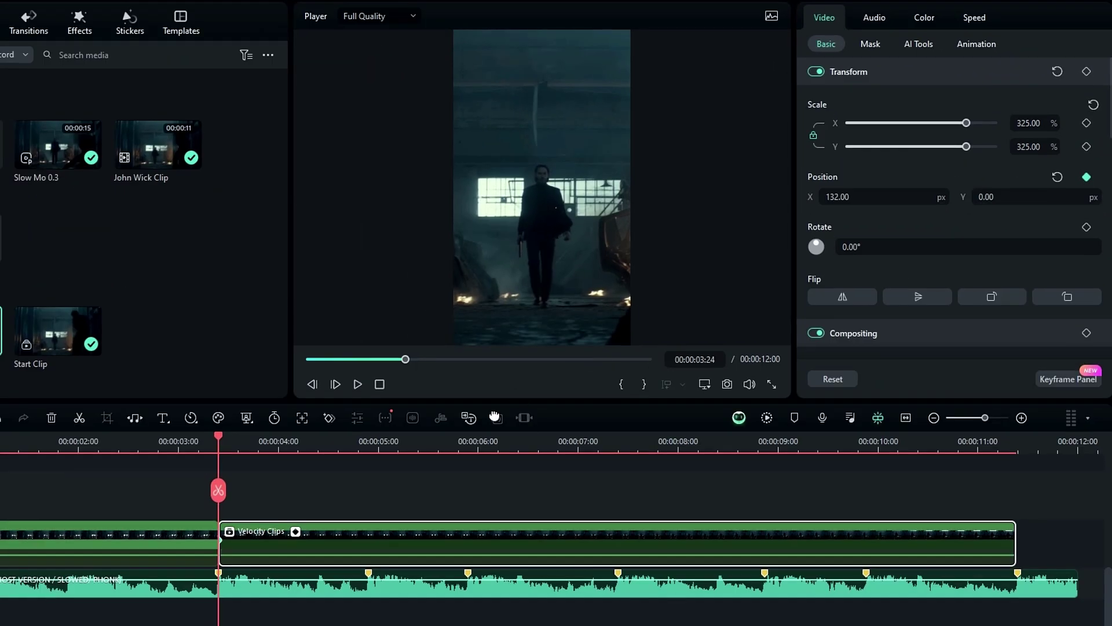
Step: Add Position X keyframes of 166 and 239 on the beats around six and eight seconds
drag(335, 444, 526, 478)
click(852, 197)
text(166)
key(Return)
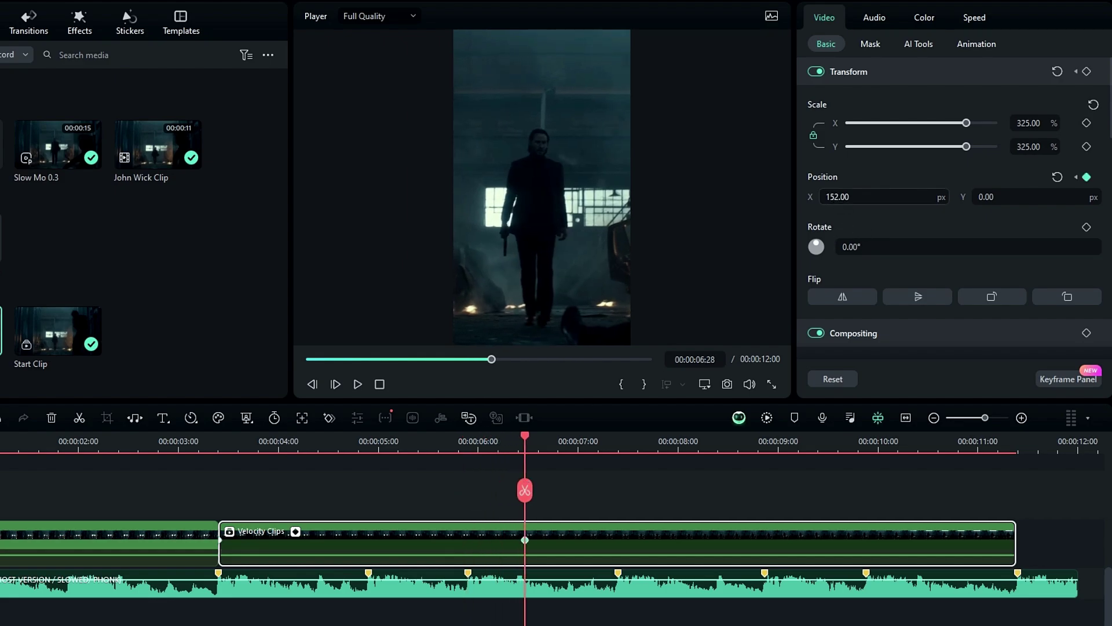
drag(525, 437, 723, 419)
click(841, 191)
text(239)
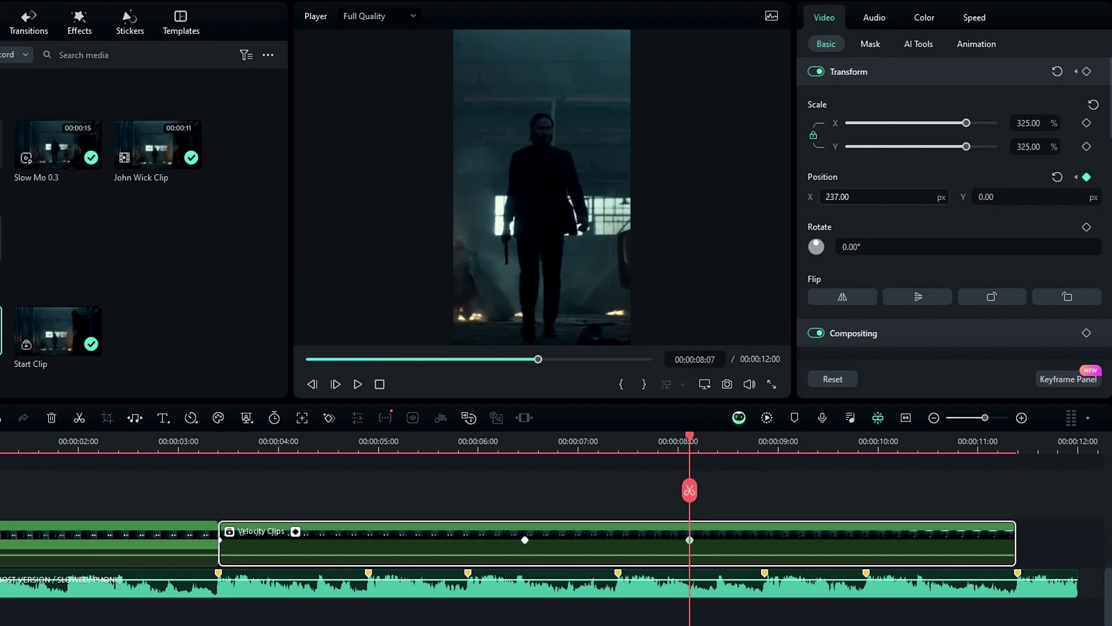
key(Return)
Step: Add further Position X keyframes of 282 and 342, the last at the clip end
click(841, 191)
text(282)
key(Return)
drag(845, 435, 1014, 436)
click(841, 196)
text(342)
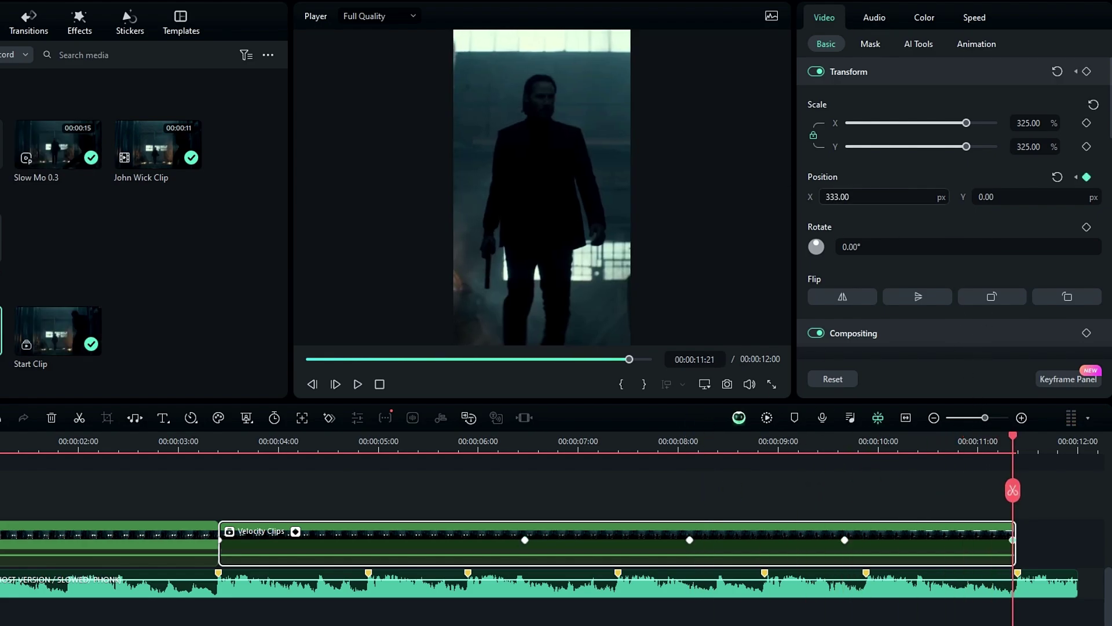
key(Return)
drag(1070, 408, 324, 449)
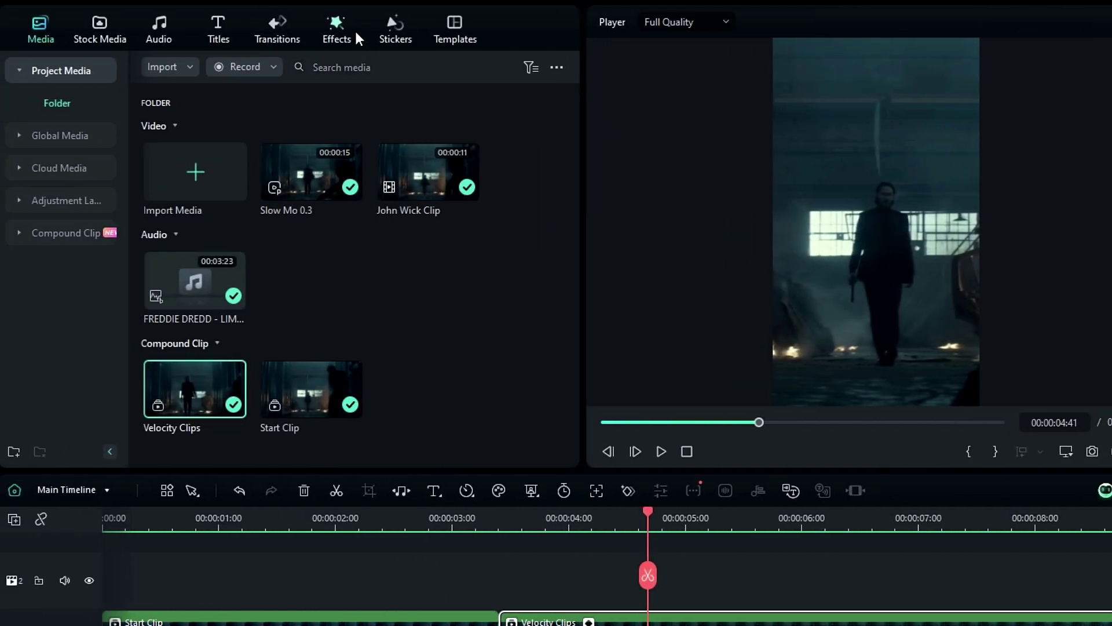
Step: Find the Mild effect by searching 'mild' and drop it onto Velocity Clips
click(355, 34)
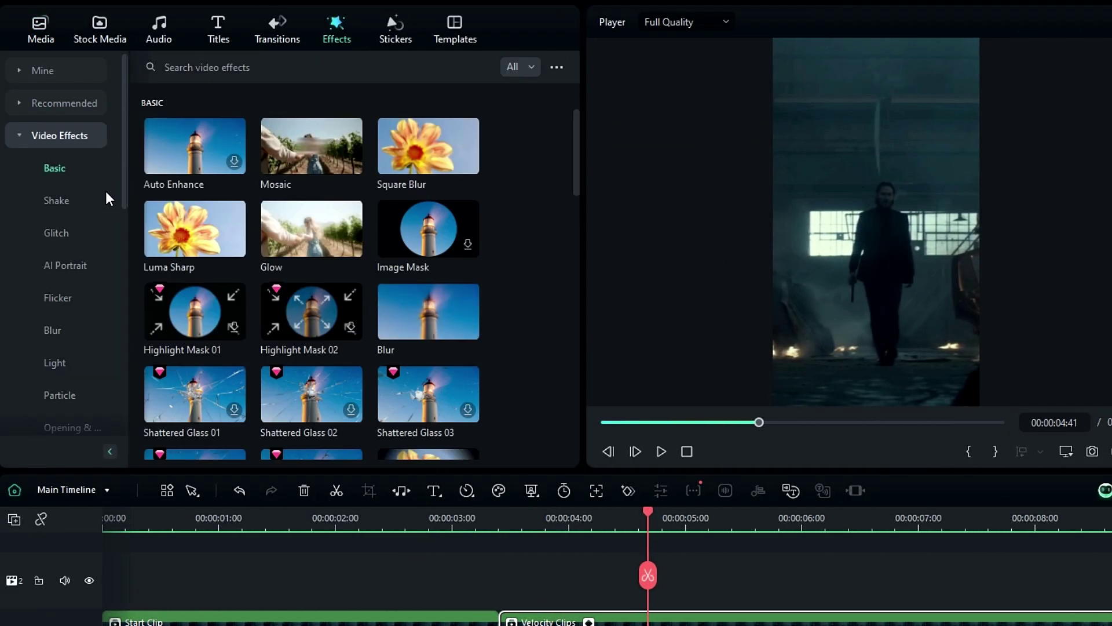
click(261, 68)
text(mild)
key(Return)
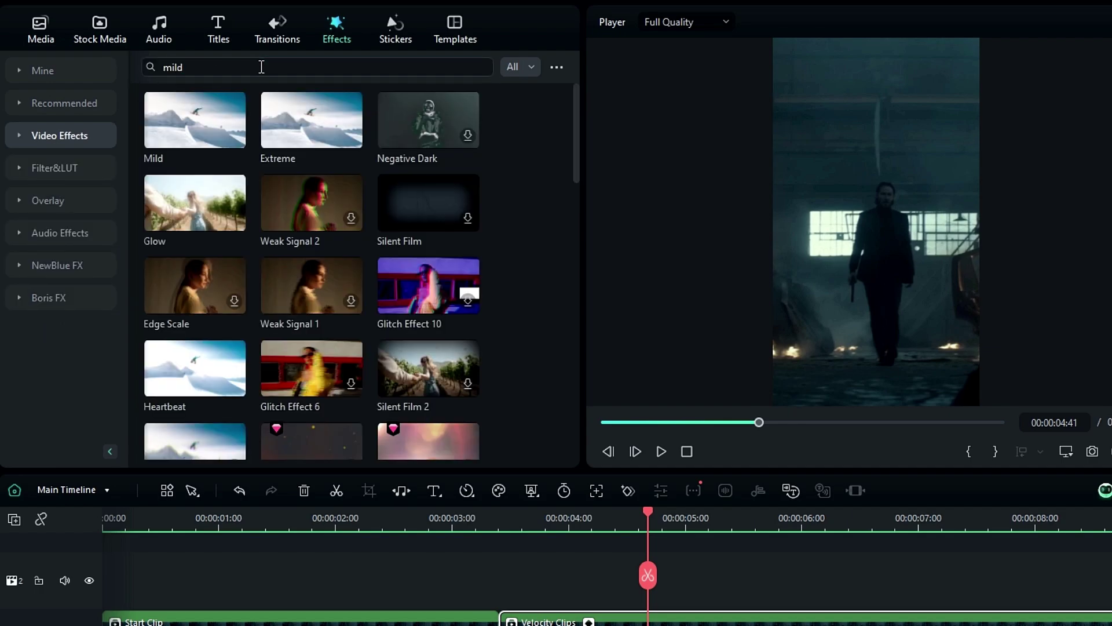
mouse_move(182, 110)
drag(217, 115, 618, 623)
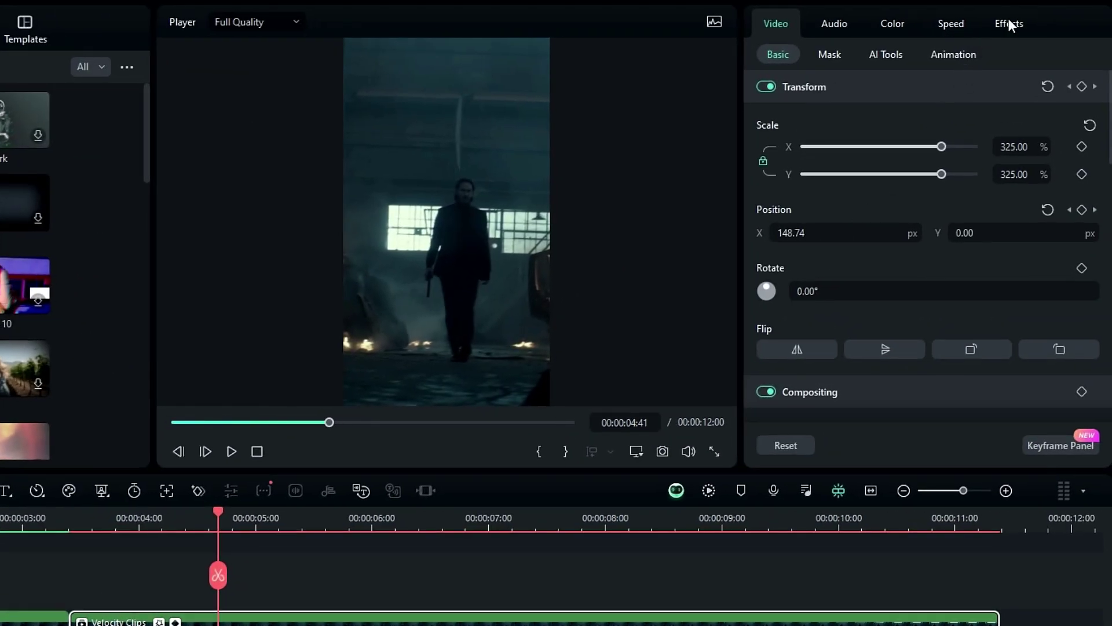
Step: Set the Mild shake's frequency to 2 with zero X and Y offsets, then preview it
click(1009, 21)
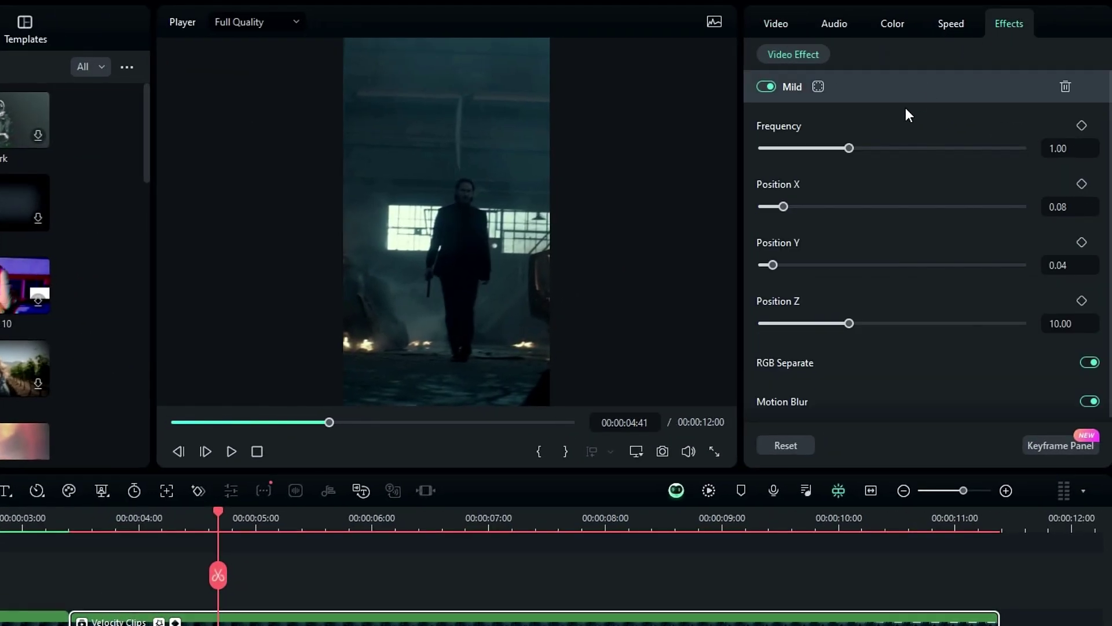
click(1068, 147)
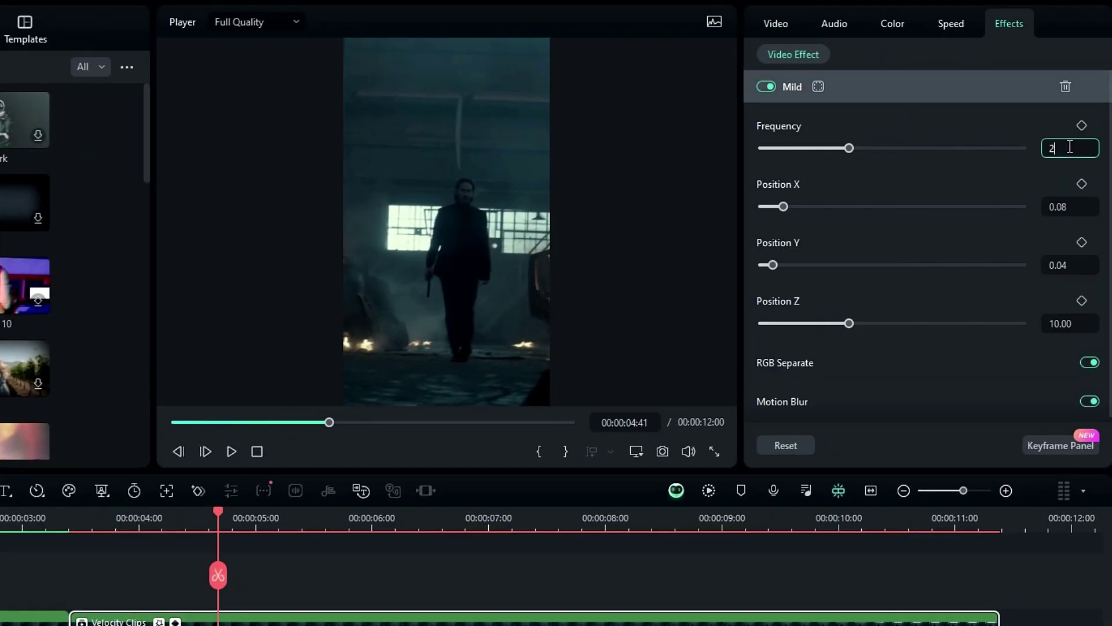
text(2)
key(Return)
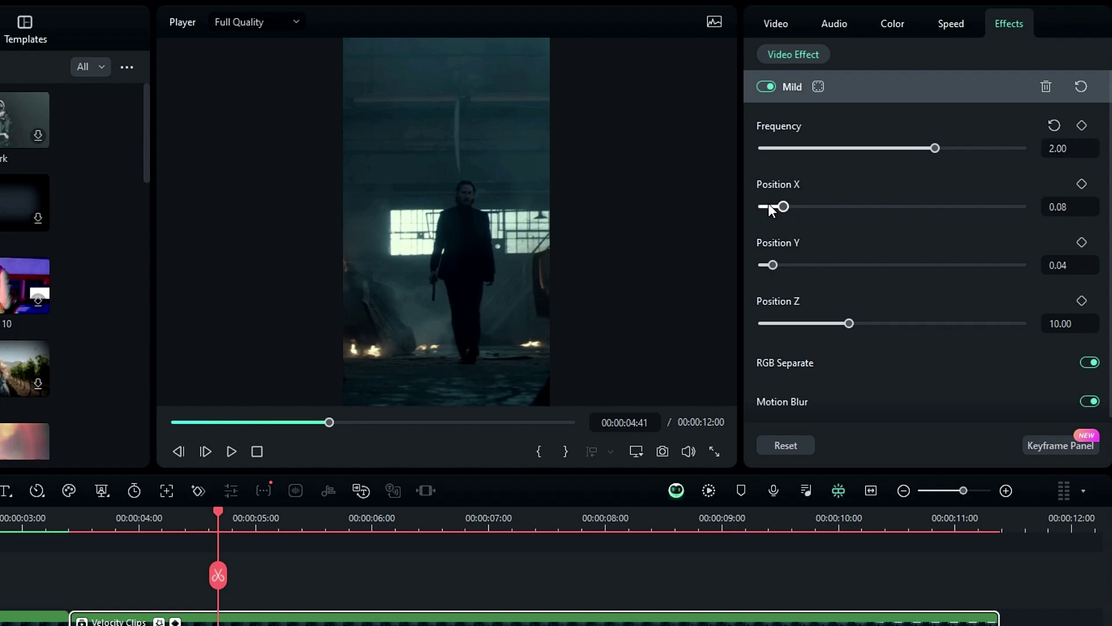
drag(765, 204, 750, 204)
drag(774, 264, 749, 269)
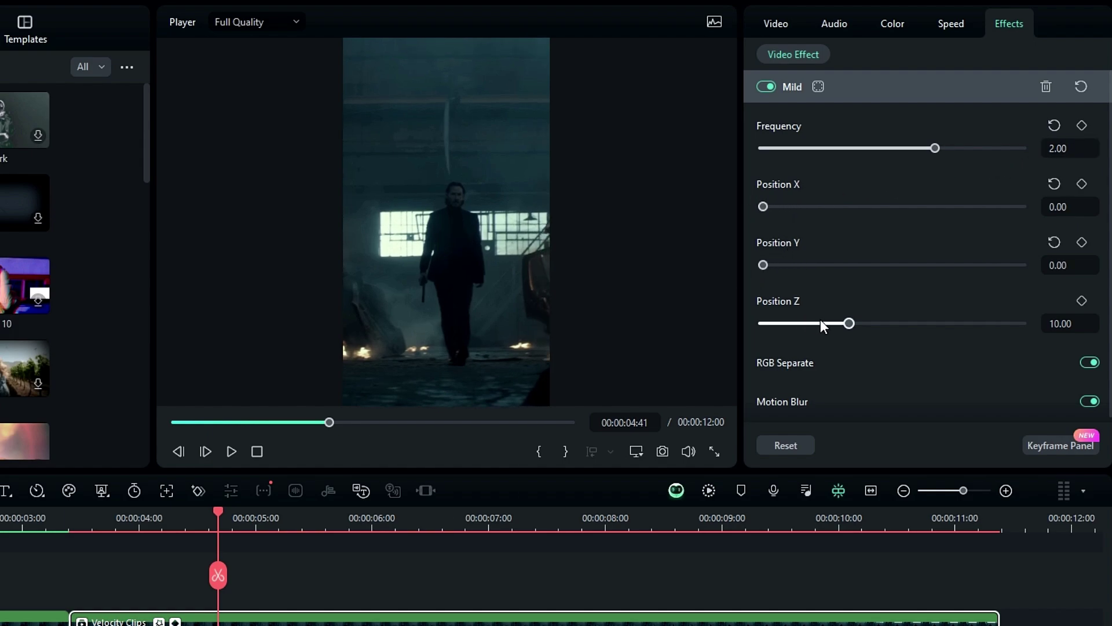
scroll(827, 347, down, 1)
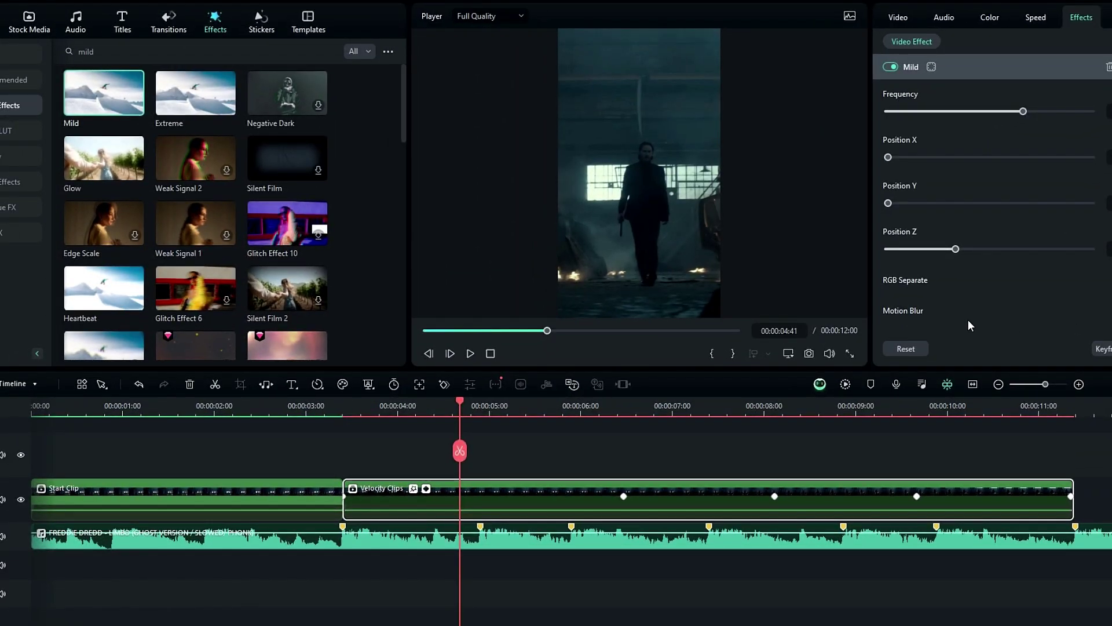
click(167, 520)
drag(419, 405, 391, 491)
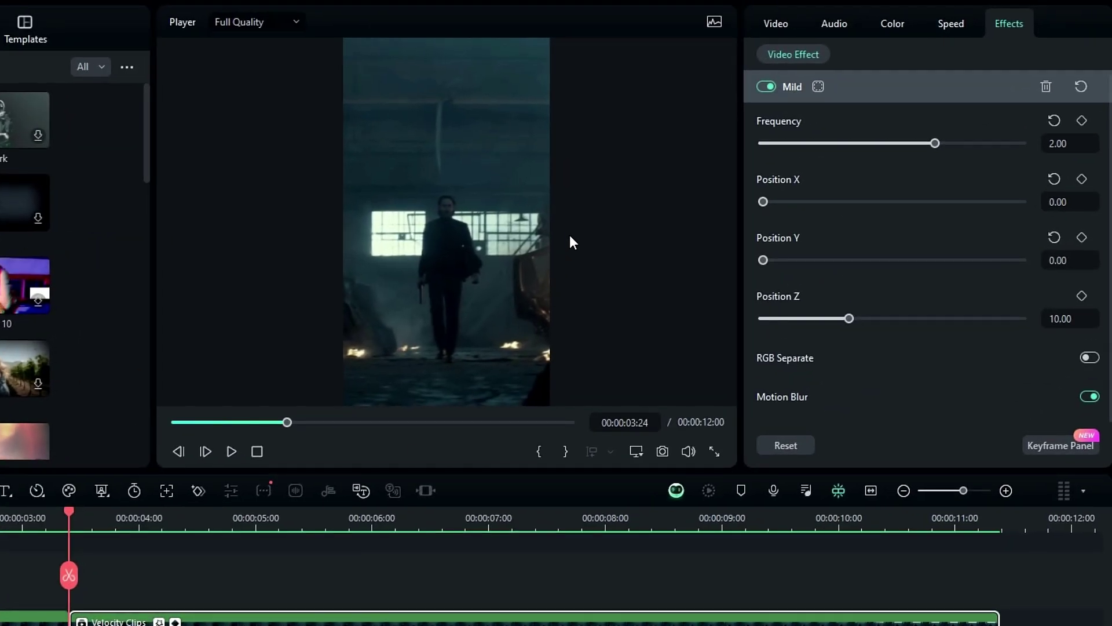
click(775, 24)
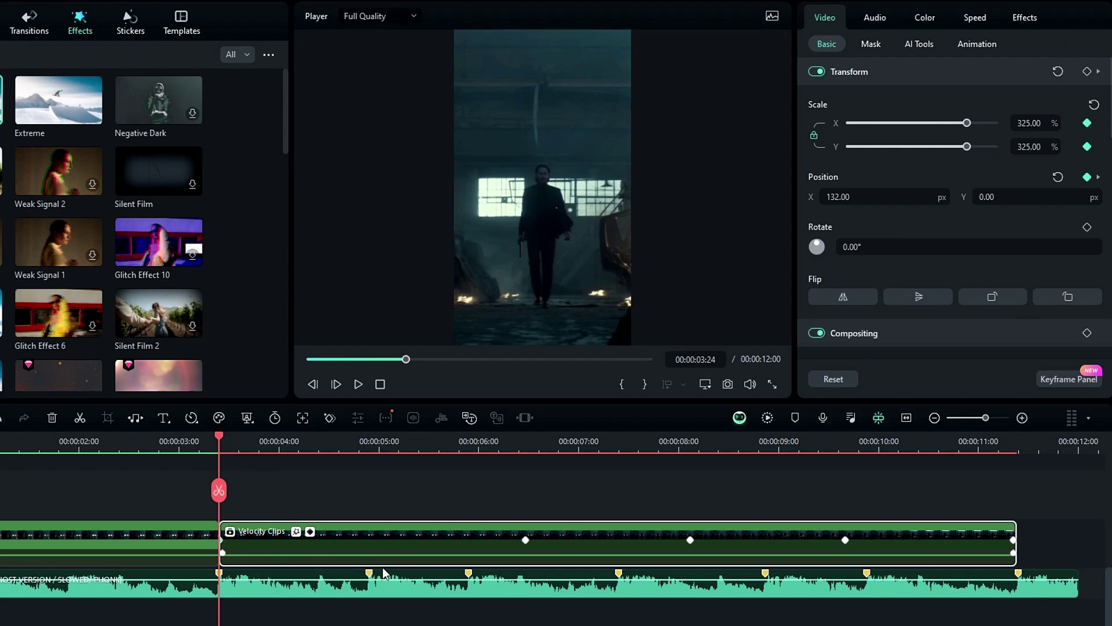
Step: Add scale keyframes of 400% and 350% on the first two beats
click(372, 553)
click(1028, 123)
text(400)
key(Return)
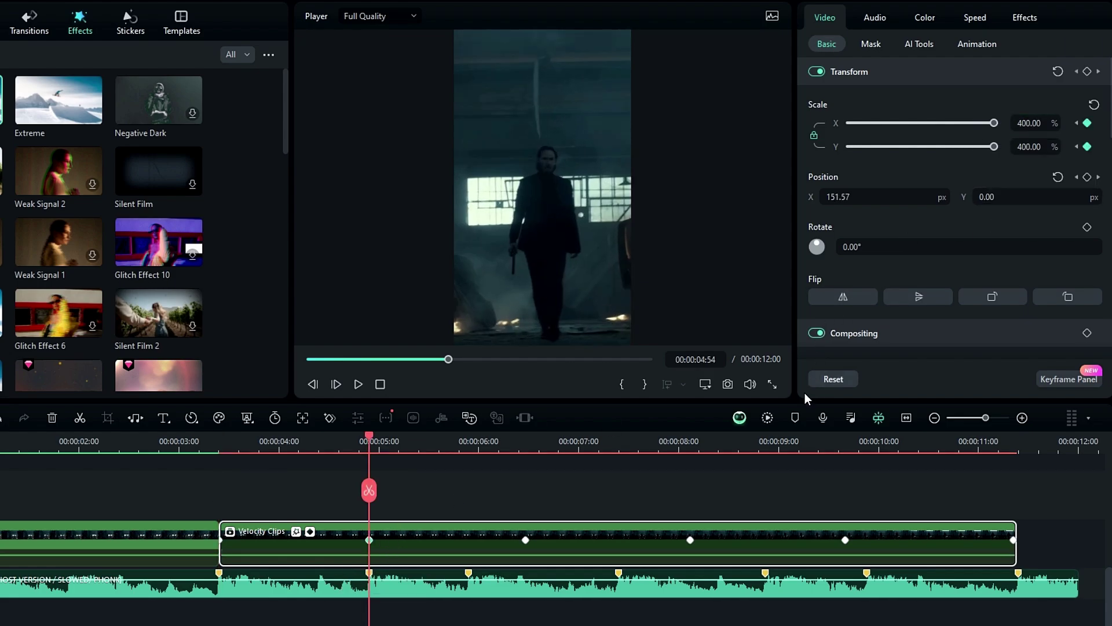
click(466, 572)
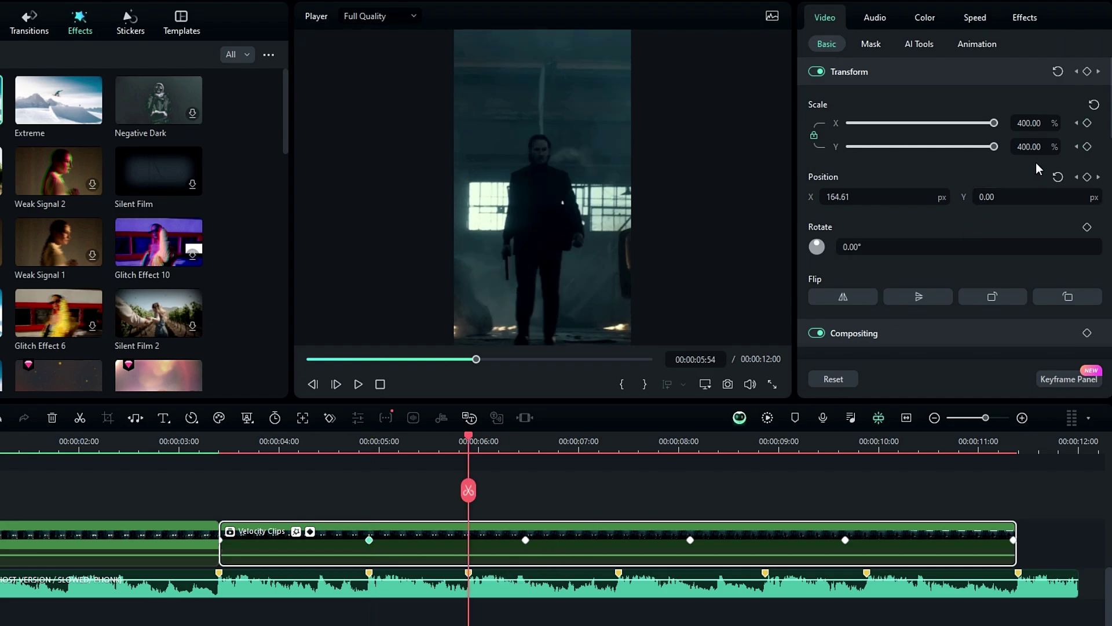
click(1031, 123)
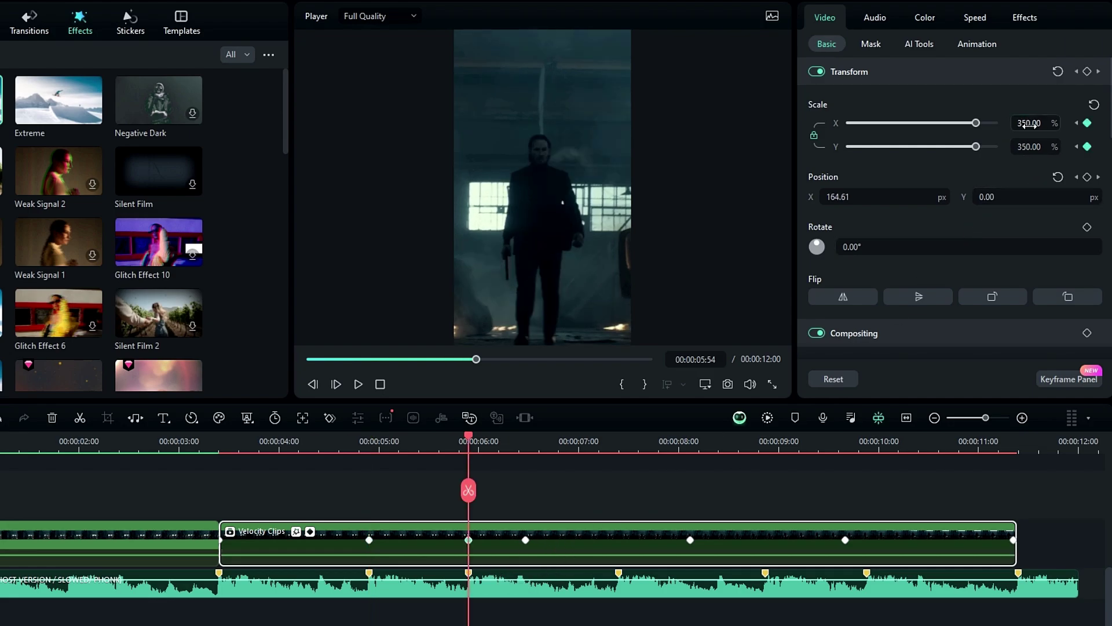
text(350)
key(Return)
Step: Keyframe the scale on the next three beats, including 420% and 380%
click(617, 579)
click(1030, 123)
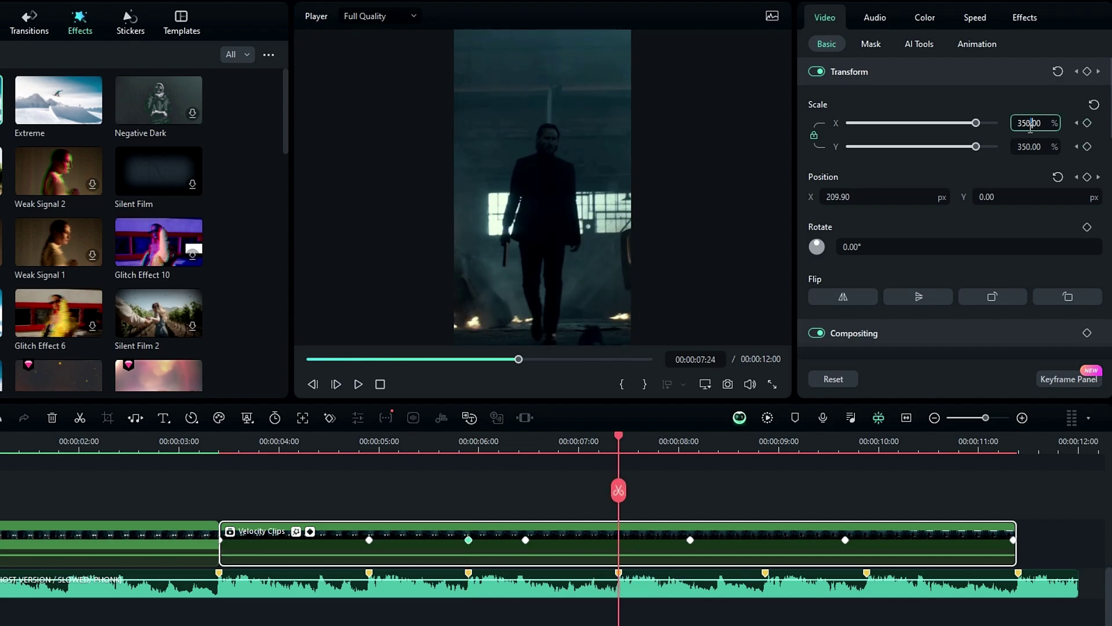
key(Return)
click(759, 580)
click(1031, 123)
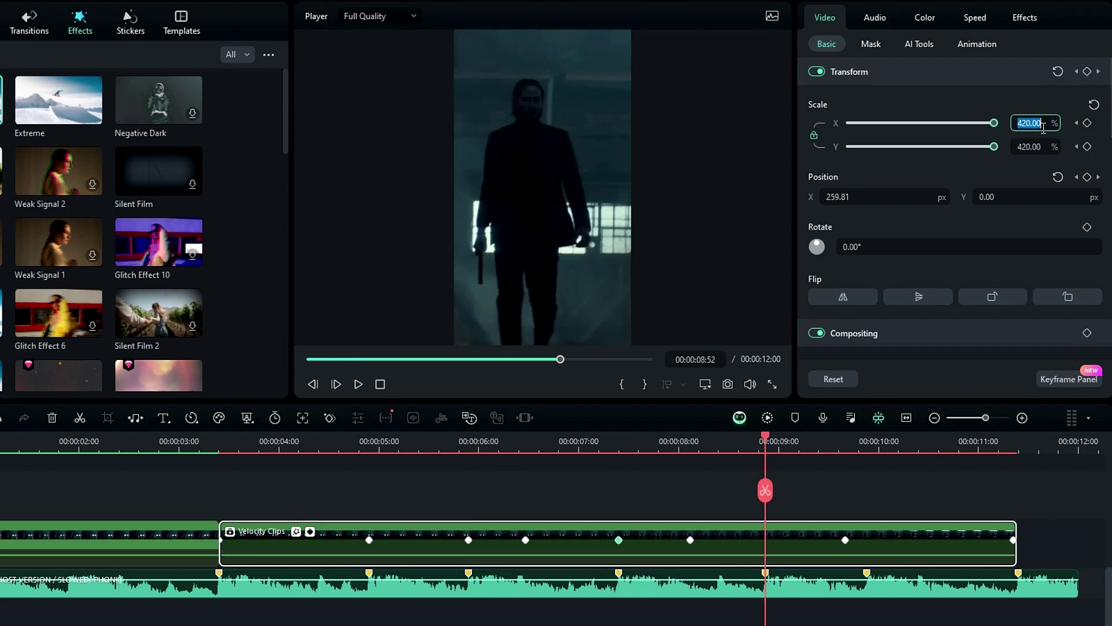
key(Return)
click(867, 579)
click(1033, 122)
text(380)
key(Return)
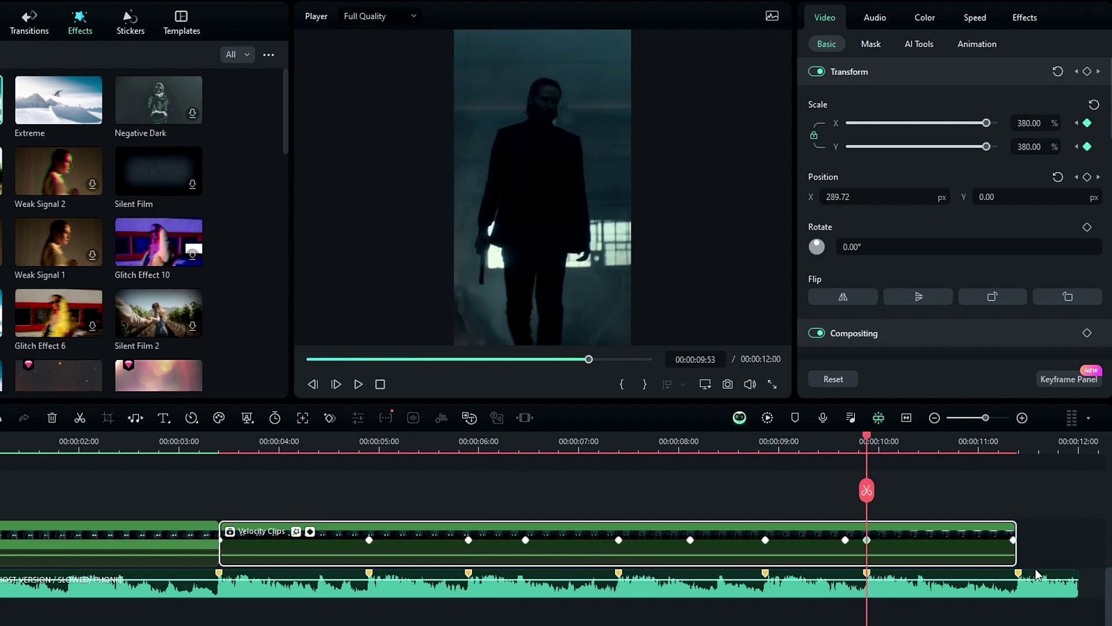
Step: Return the scale to 325% with a keyframe at the clip end
click(1014, 580)
click(1013, 539)
click(1041, 122)
text(325)
key(Return)
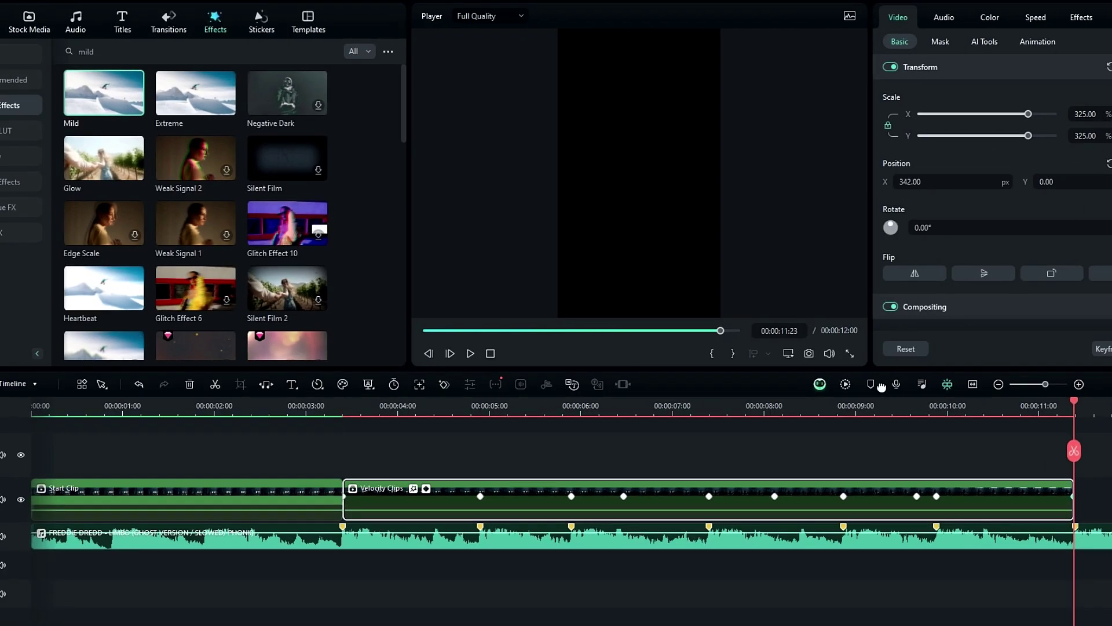
drag(876, 414, 355, 417)
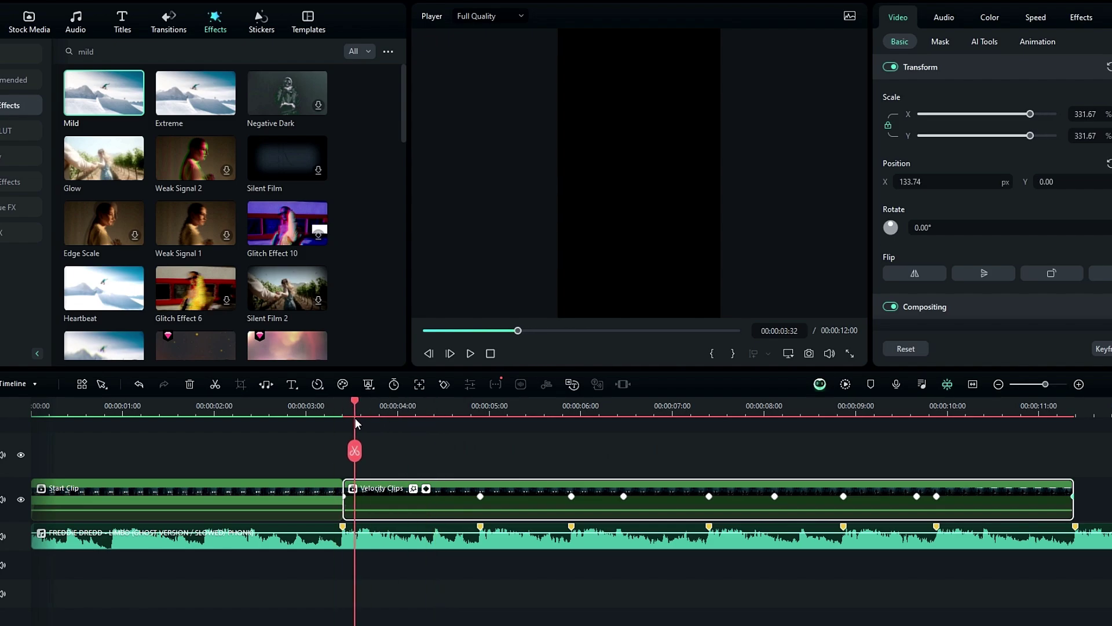
Step: Review the keyframe overview, play the velocity section from just before it, then deselect the clip
click(1103, 348)
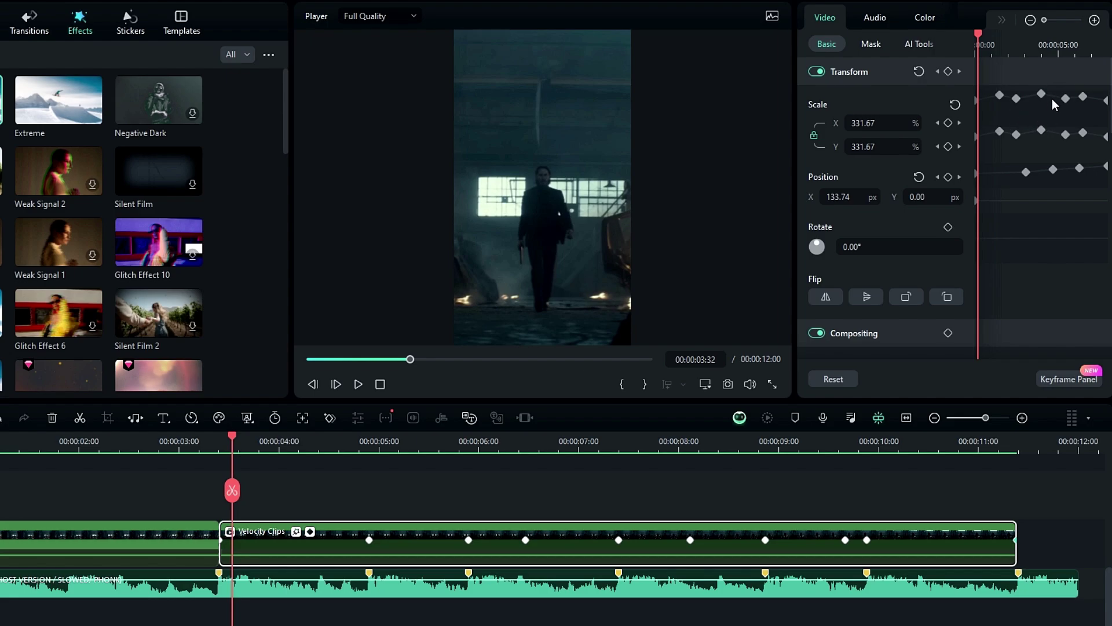
click(1097, 377)
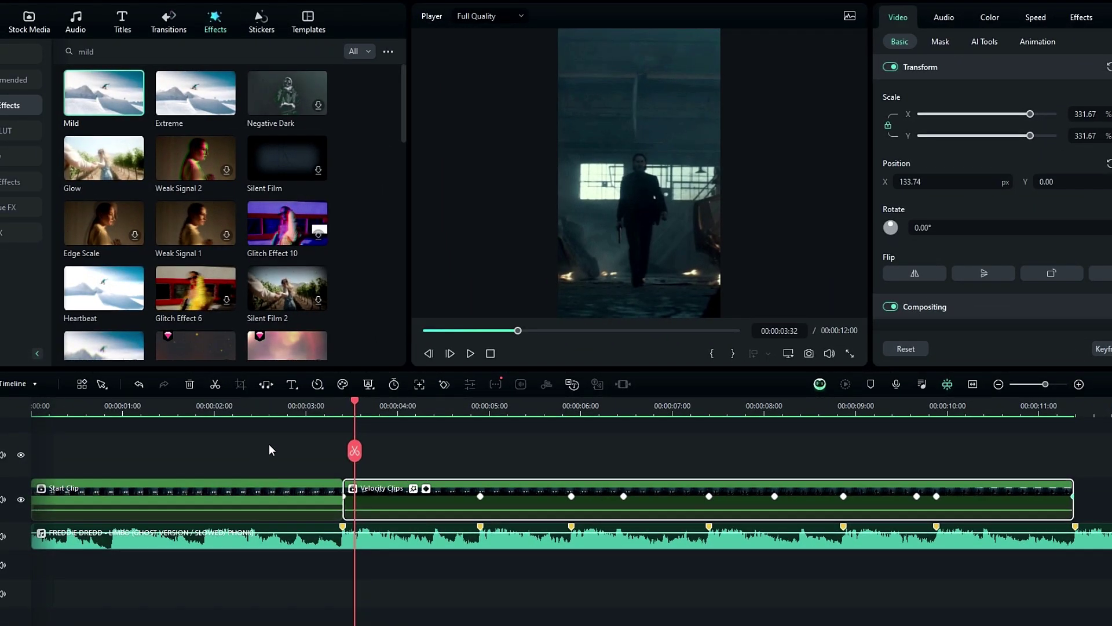
click(315, 408)
key(space)
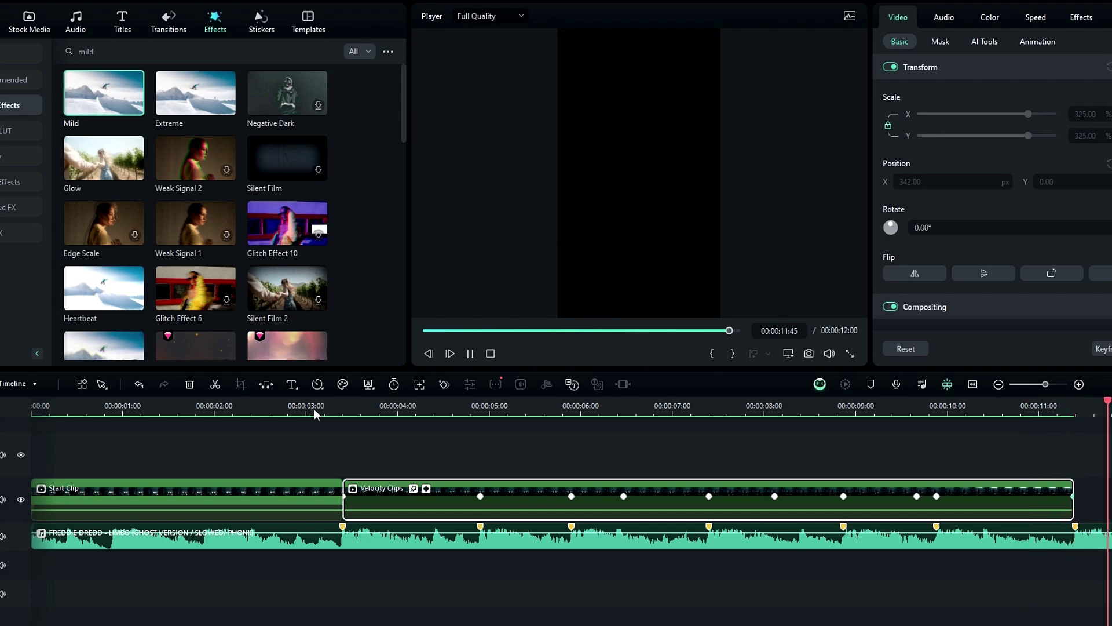
click(391, 440)
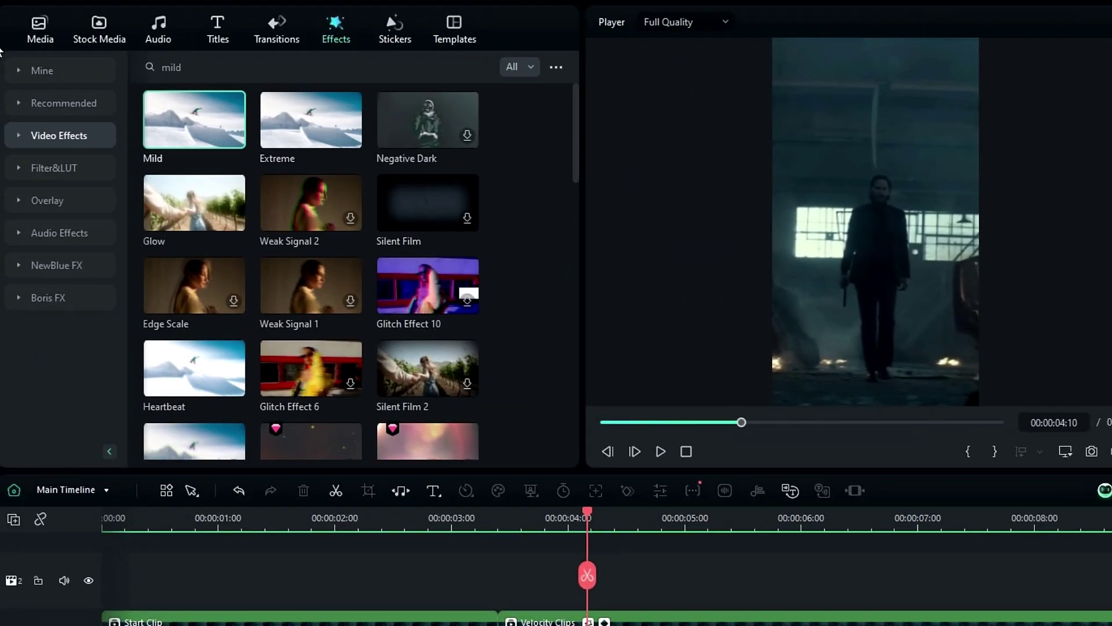
Step: Place an Adjustment Layer above Velocity Clips, cutting it off at the 4:54 beat
click(40, 24)
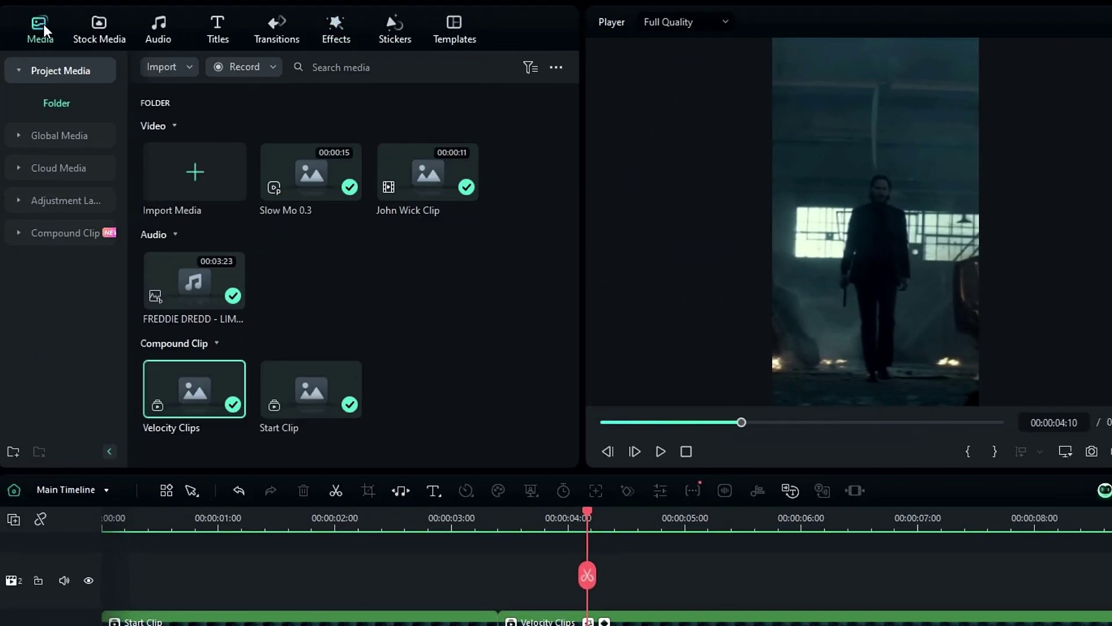
click(60, 194)
drag(192, 145, 532, 515)
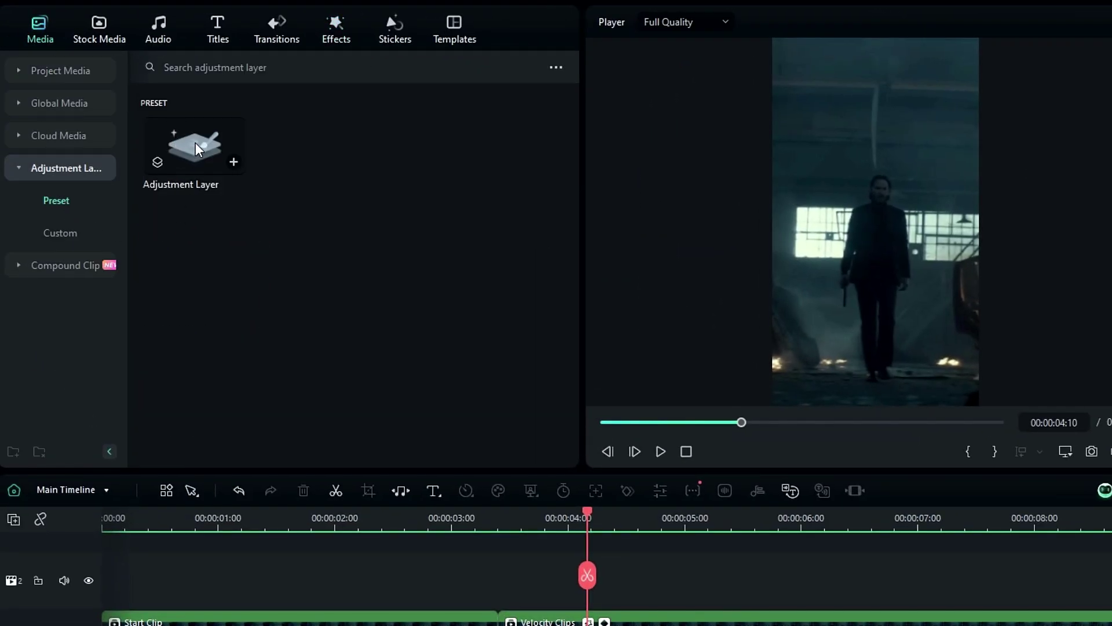
drag(342, 374, 322, 440)
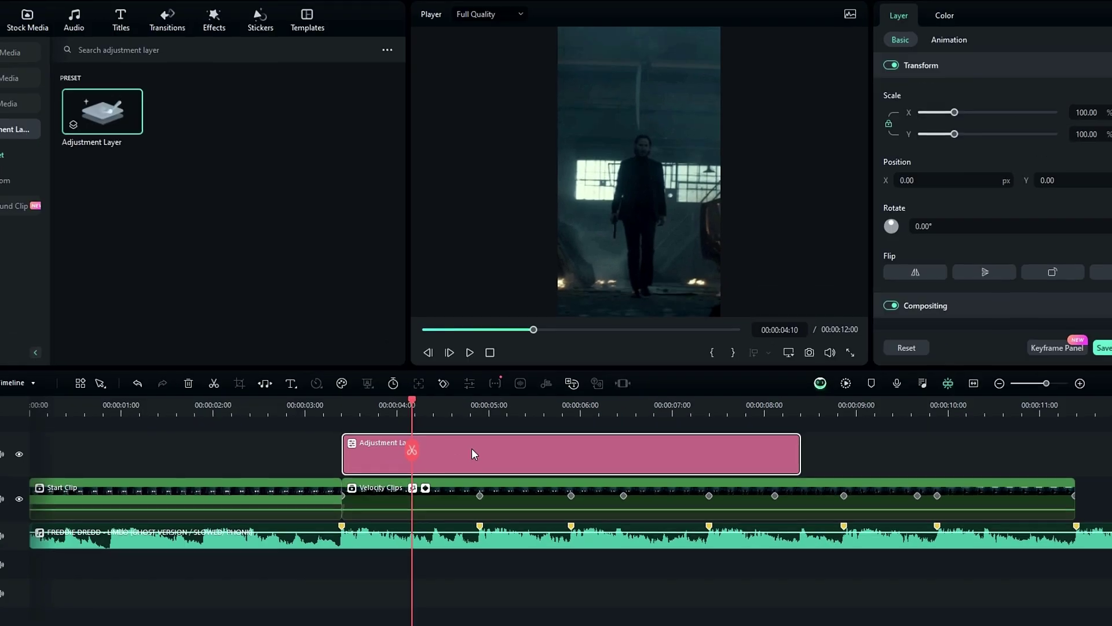
drag(800, 443, 690, 443)
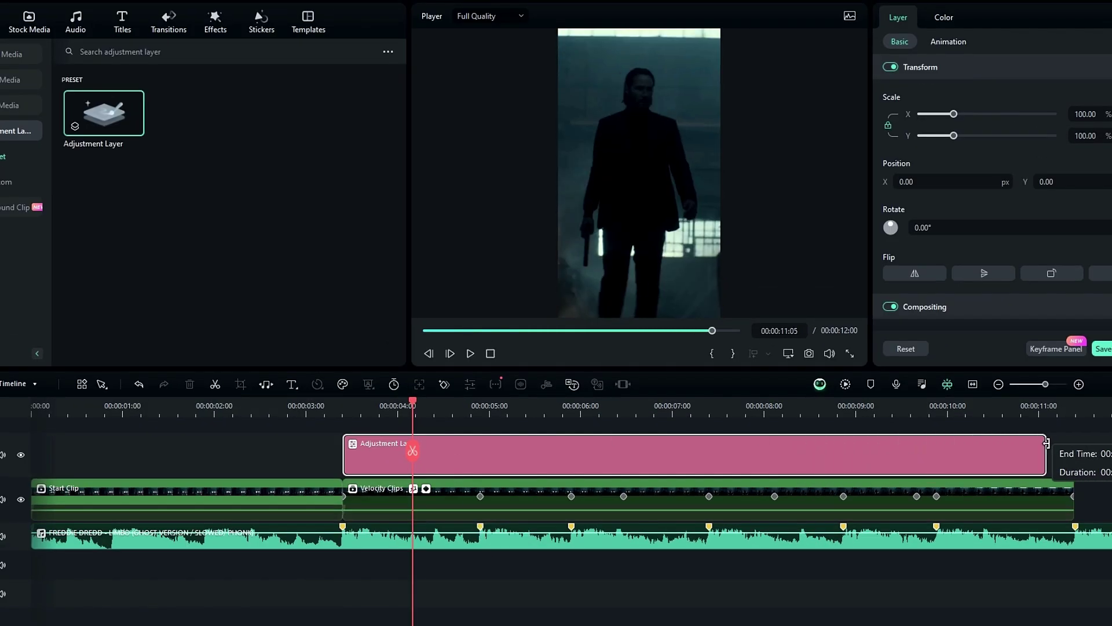
key(ctrl+z)
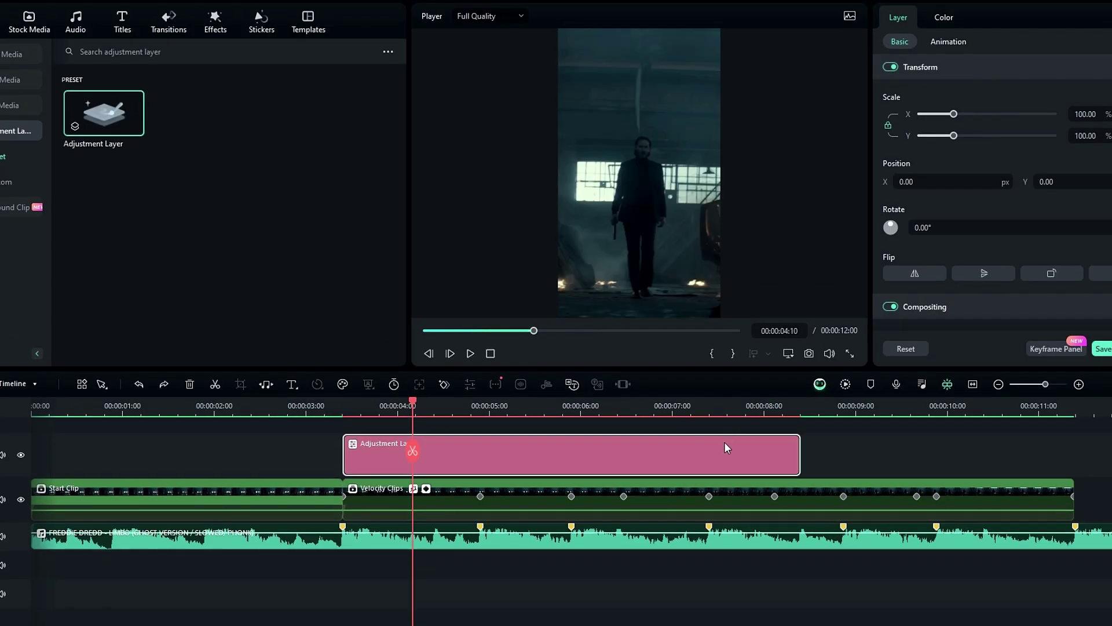
click(485, 449)
click(481, 450)
key(Delete)
drag(483, 409, 401, 409)
Step: Raise the adjustment layer's Exposure to 35 in its Color settings
click(448, 459)
scroll(448, 487, up, 1)
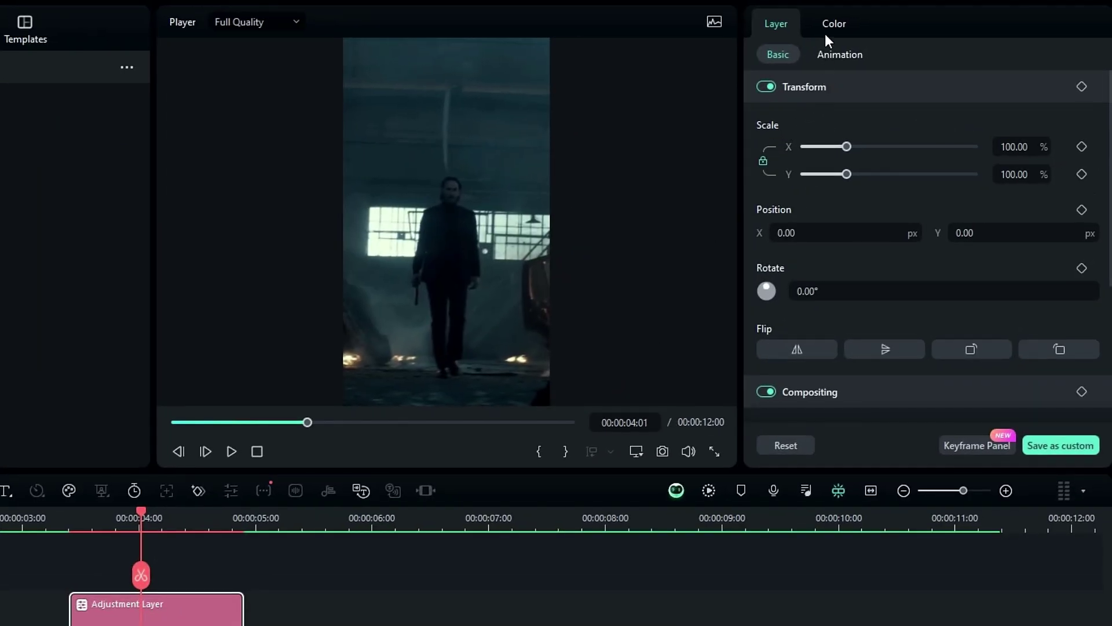
click(826, 25)
scroll(860, 322, down, 5)
scroll(857, 324, down, 6)
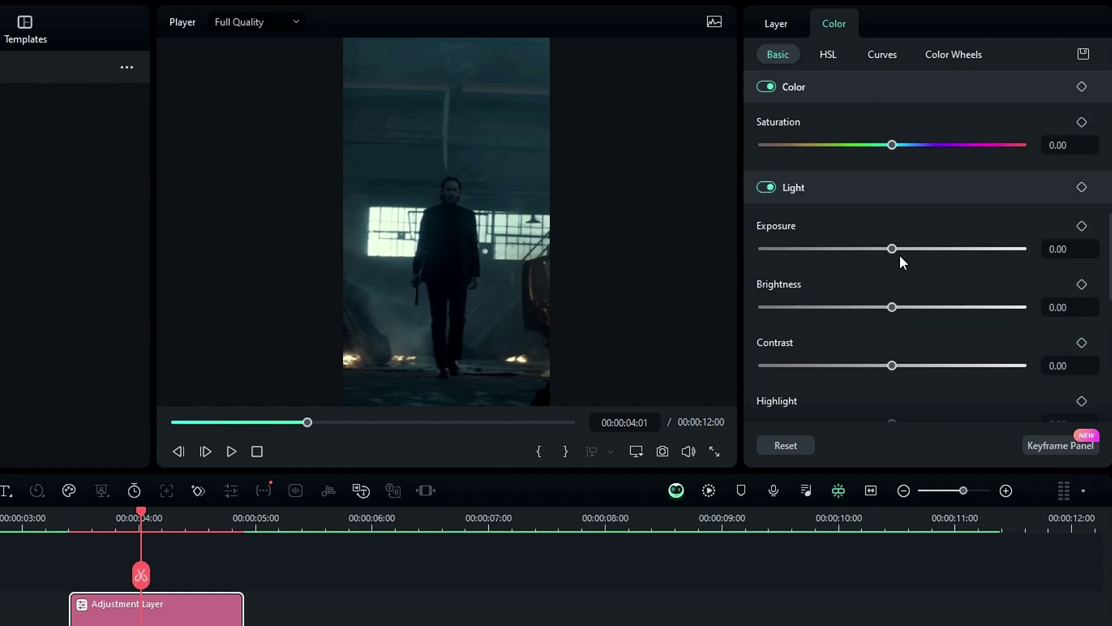
drag(894, 251, 926, 249)
double_click(1075, 249)
text(35)
key(Return)
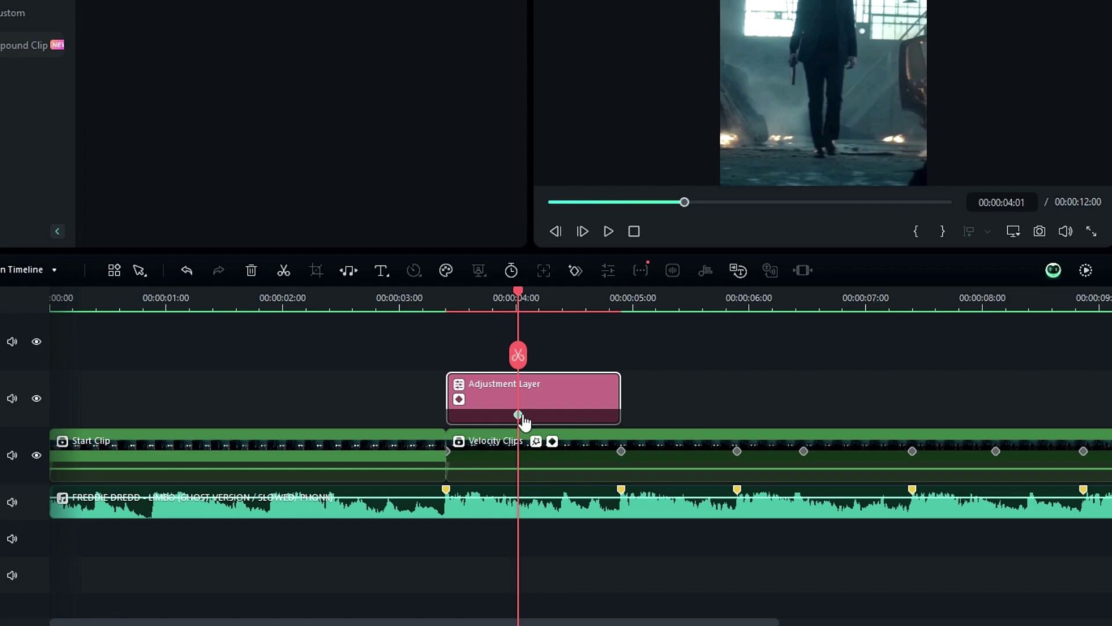
Step: Keyframe the Exposure down to -15 at 4:09 and make the keyframe ease out
click(446, 415)
scroll(522, 367, down, 1)
click(531, 296)
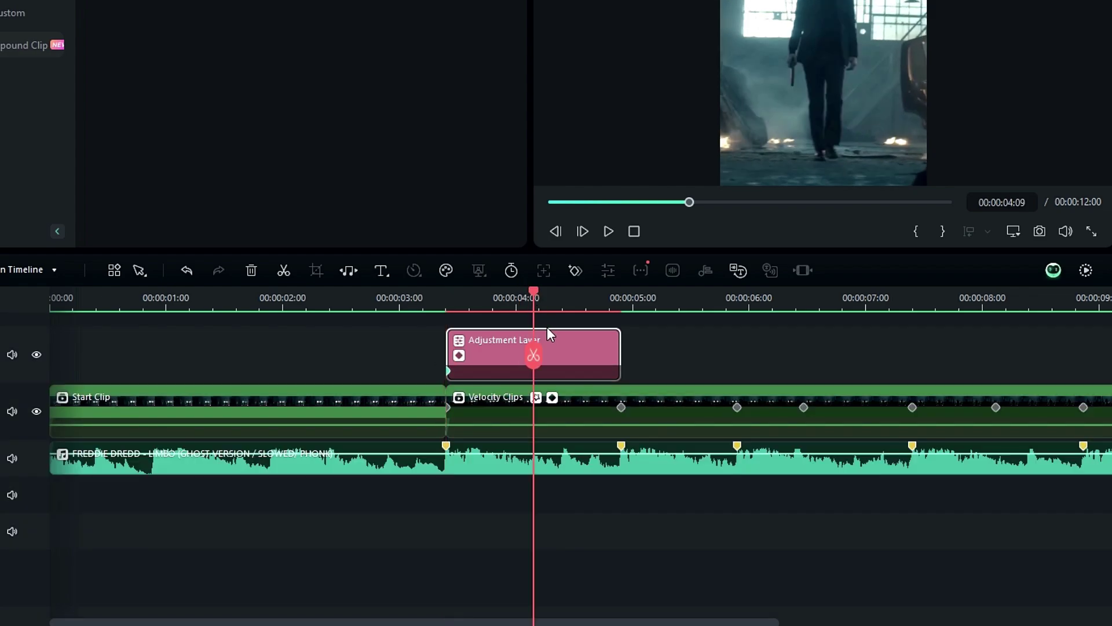
scroll(571, 396, up, 1)
click(1091, 249)
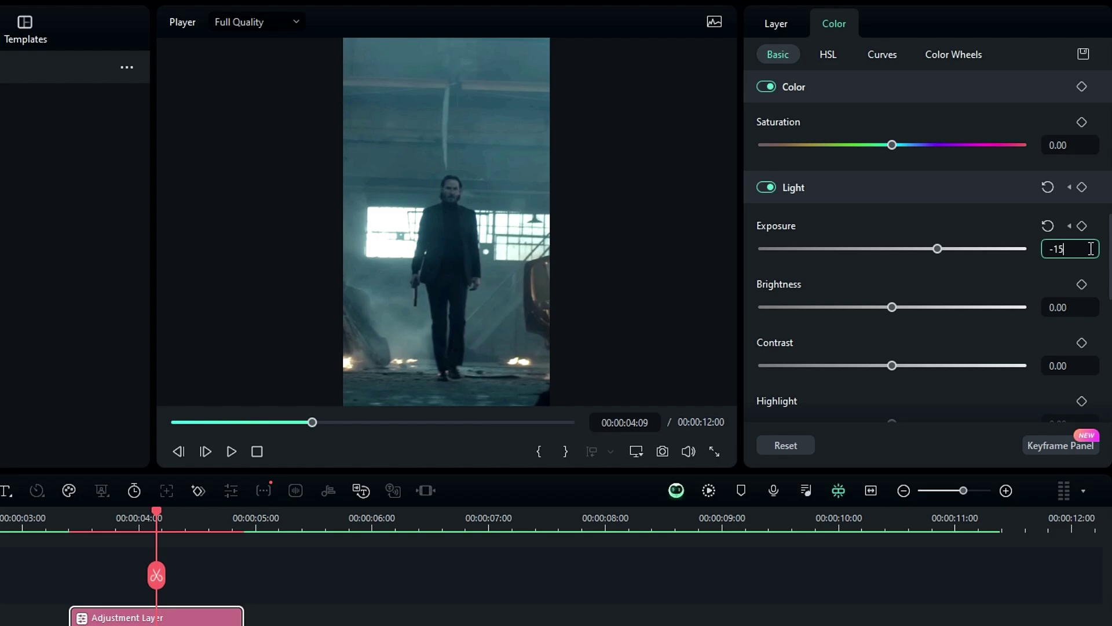
key(Return)
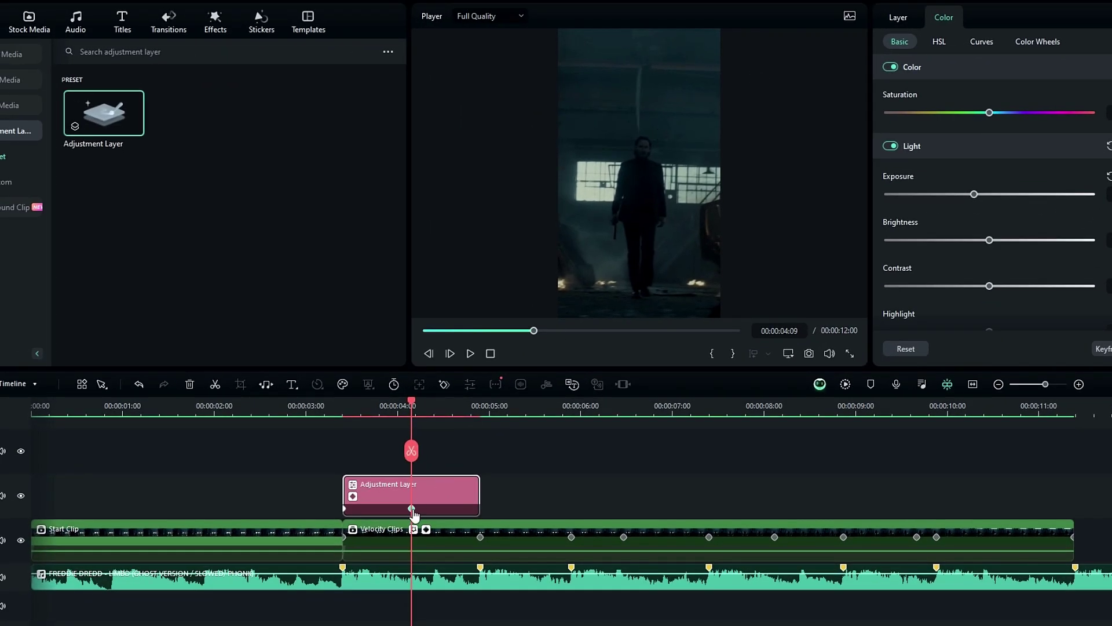
drag(493, 508, 467, 505)
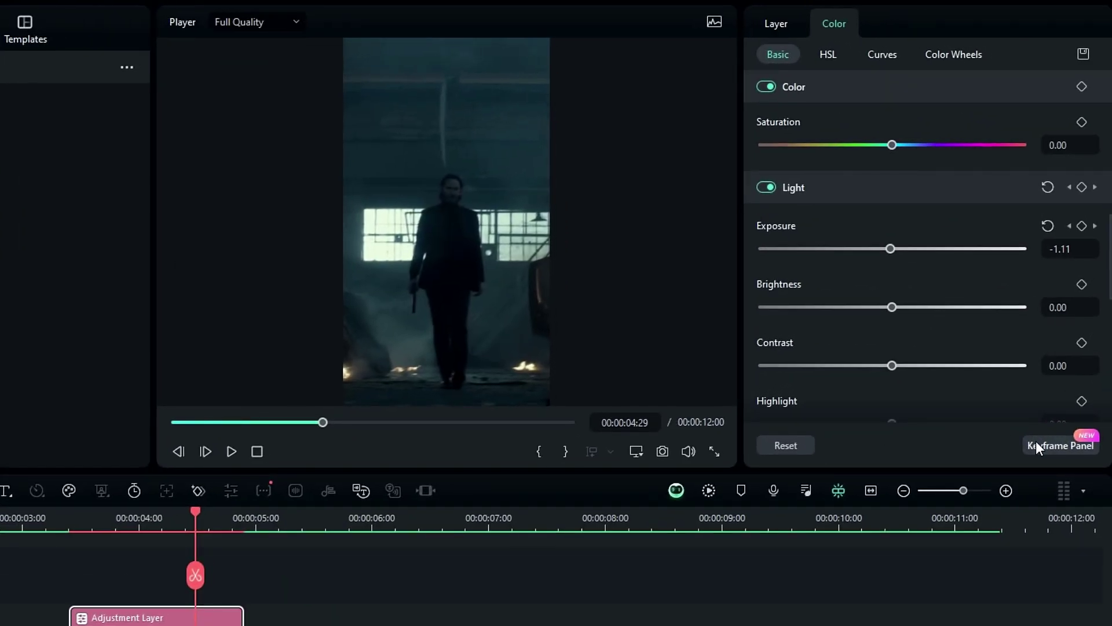
click(1036, 443)
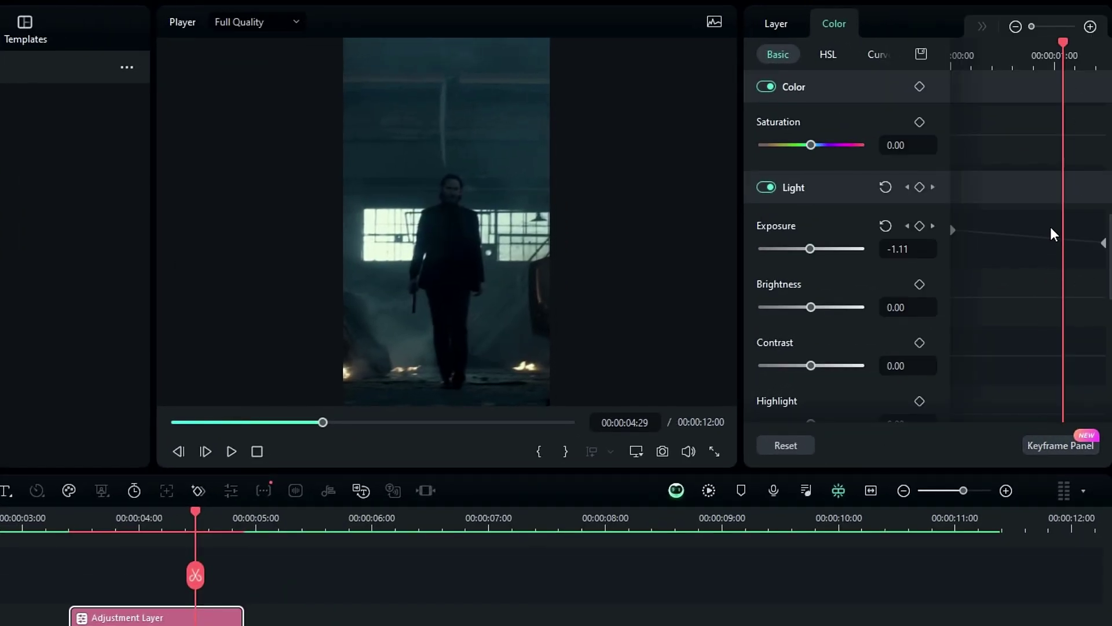
right_click(957, 233)
click(954, 406)
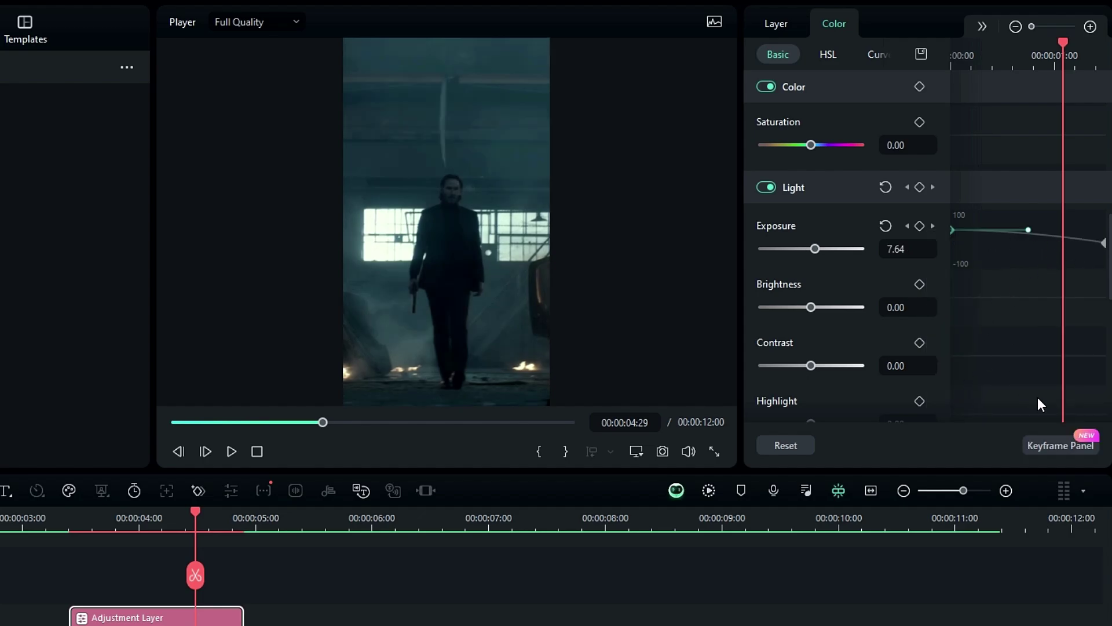
click(1055, 443)
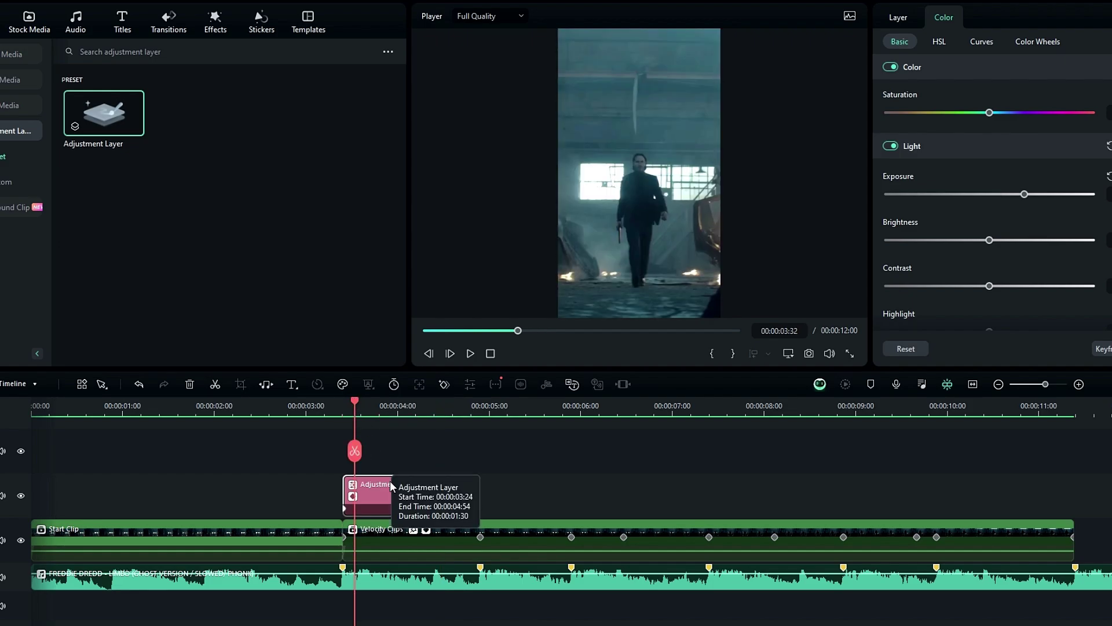
Step: Paste copies of the adjustment layer after it, trimming them to end at 5:54 and near 9:54
click(476, 508)
key(ctrl+v)
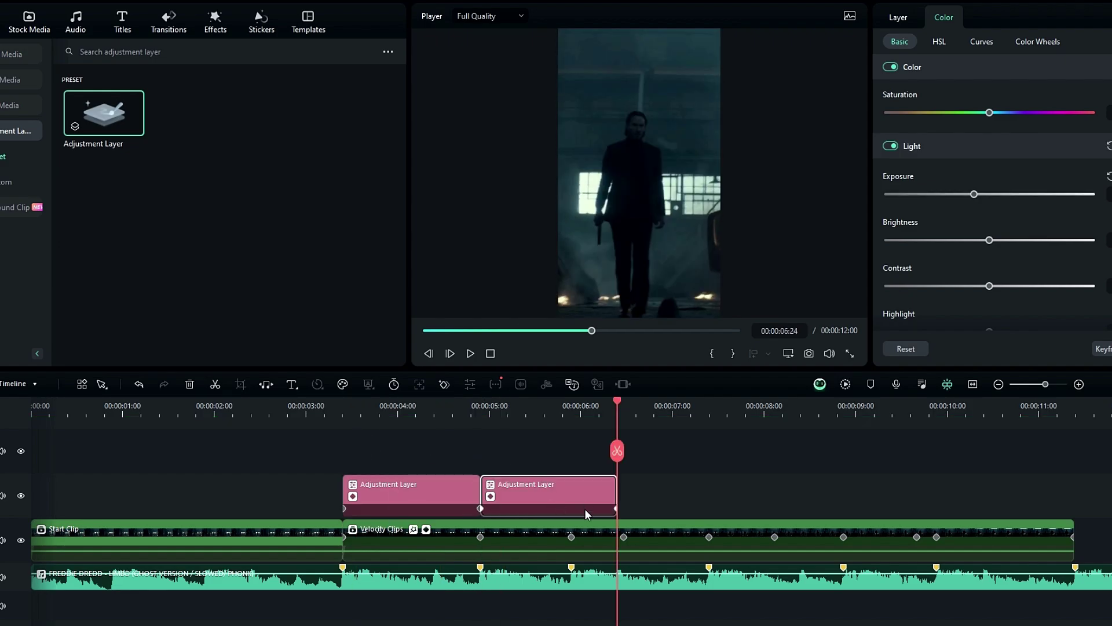
drag(616, 508, 581, 490)
key(ctrl+v)
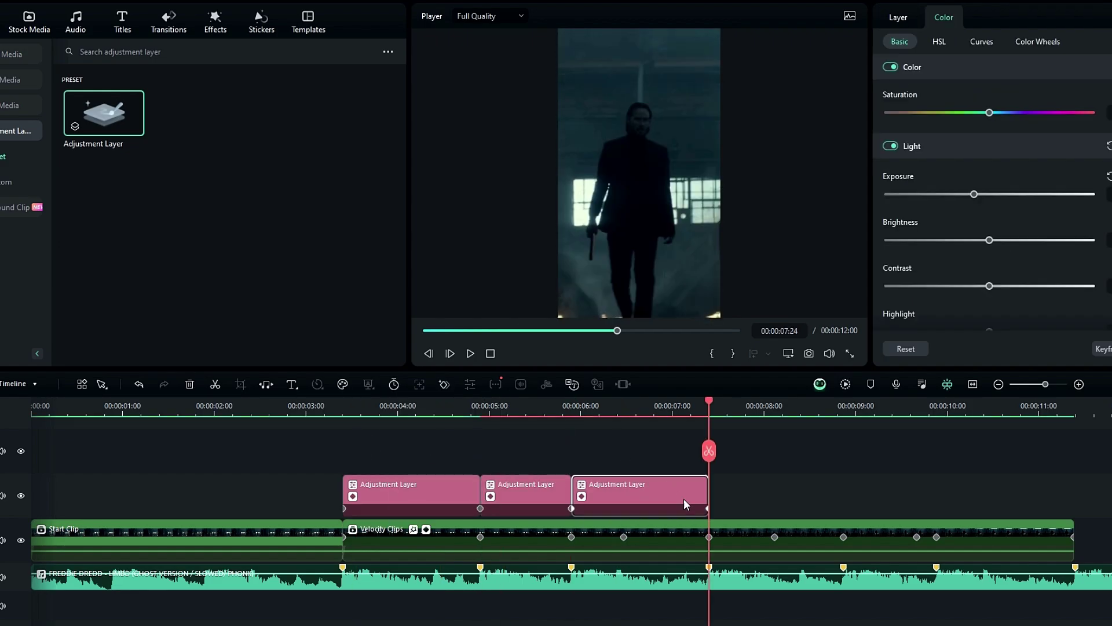
key(ctrl+v)
key(ctrl+v)
drag(981, 508, 936, 508)
key(ctrl+v)
Step: Bring the playhead back to the velocity section start and into Start Clip
drag(1075, 401, 330, 407)
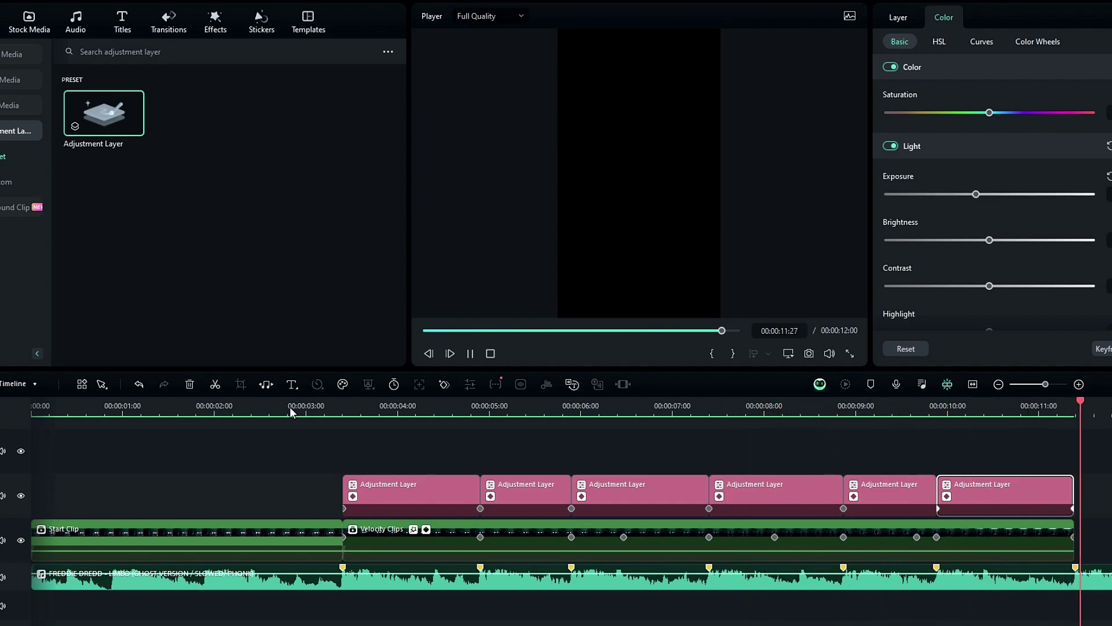
click(388, 408)
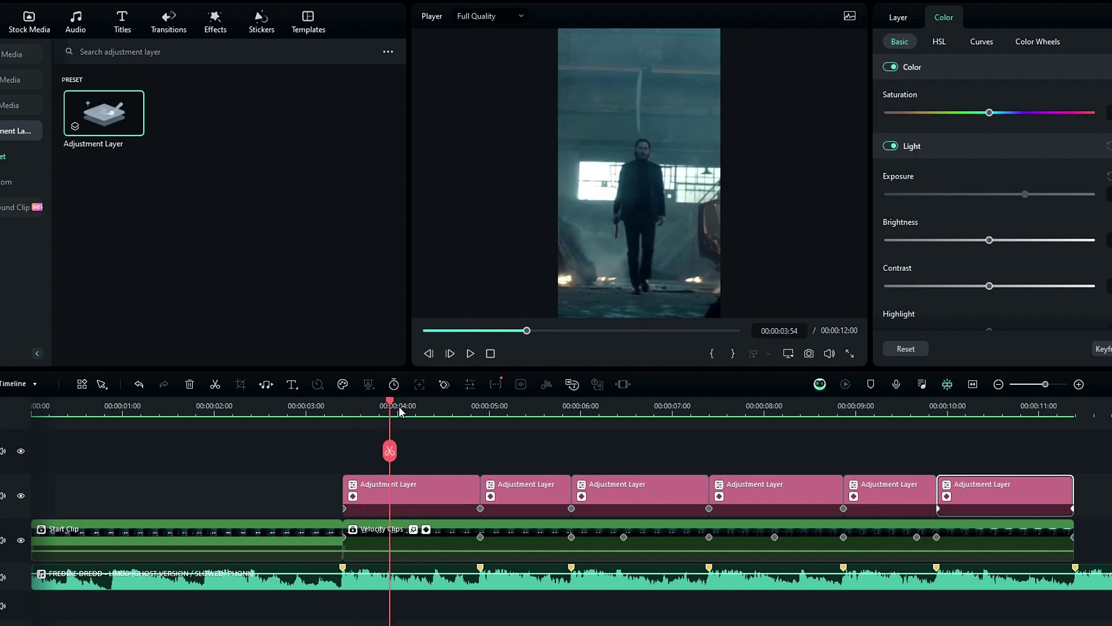
drag(512, 408, 193, 501)
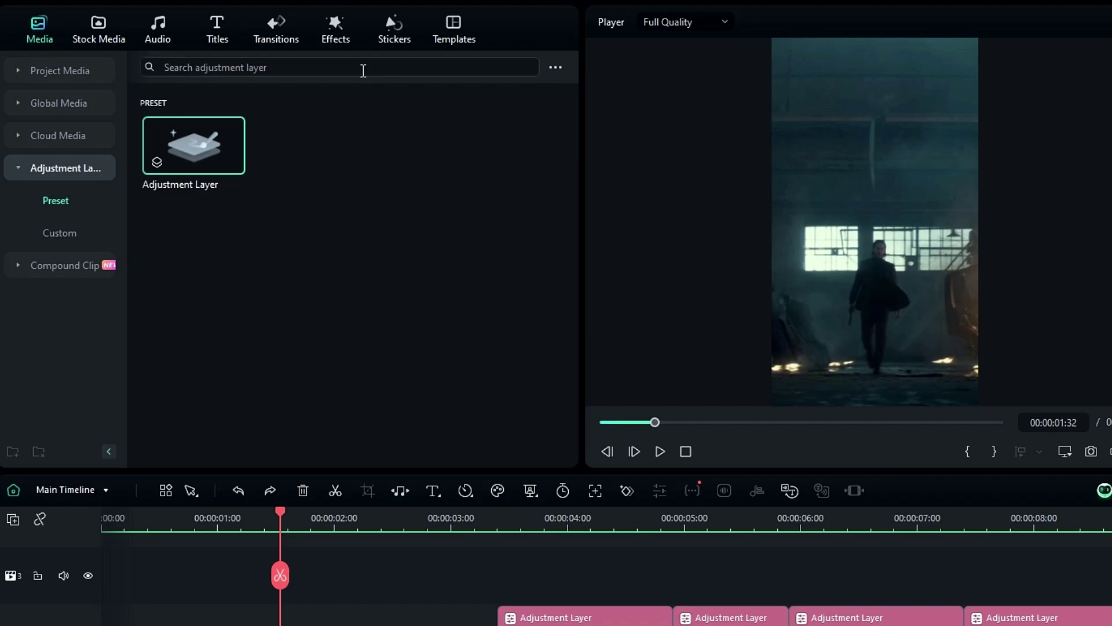
Step: Apply the NewBlue FX Frame Rate effect to Start Clip
click(336, 26)
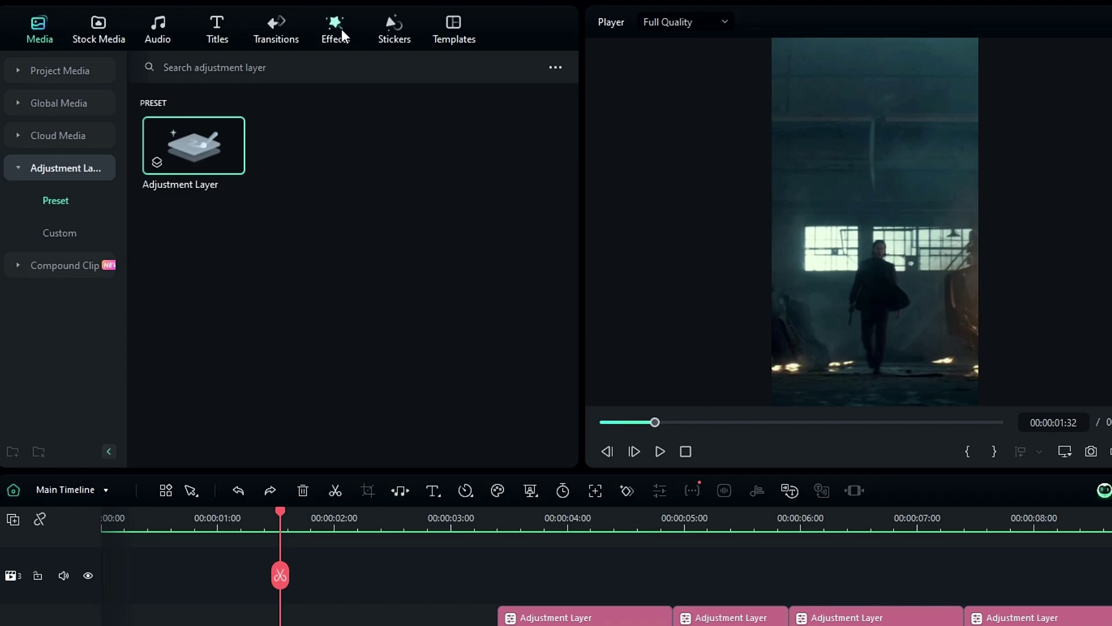
click(62, 330)
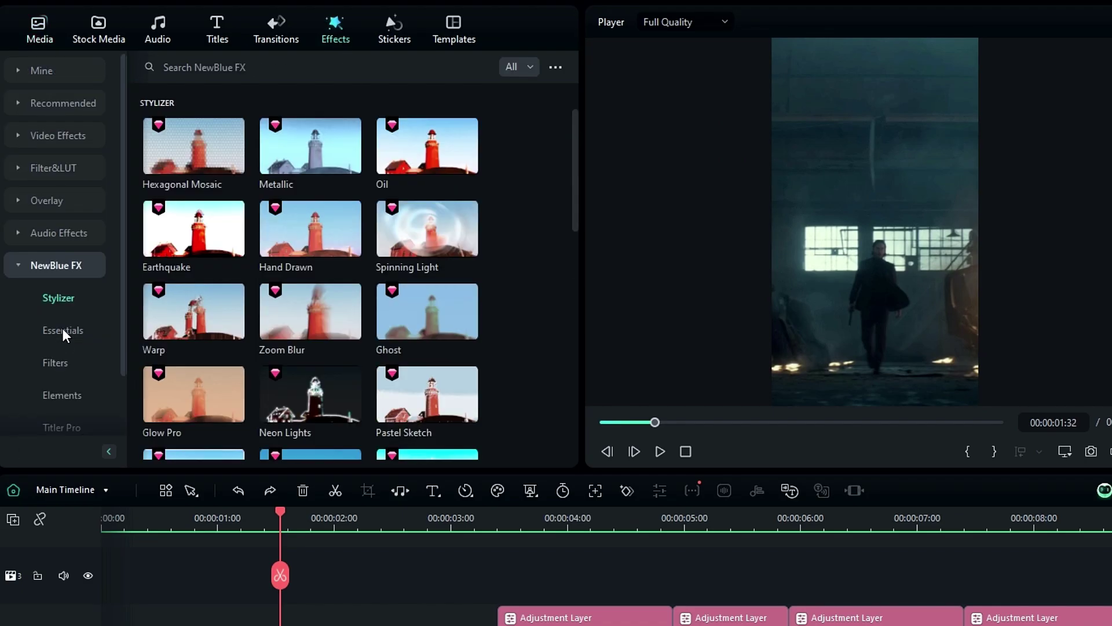
click(57, 365)
scroll(180, 331, down, 5)
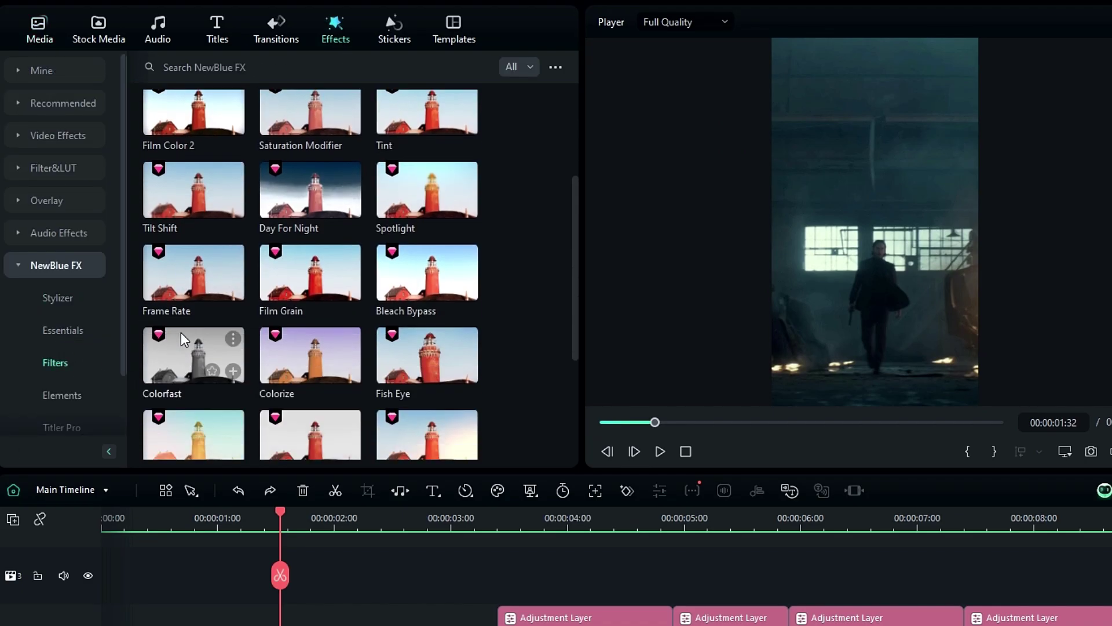
drag(183, 236, 191, 625)
drag(191, 481, 292, 511)
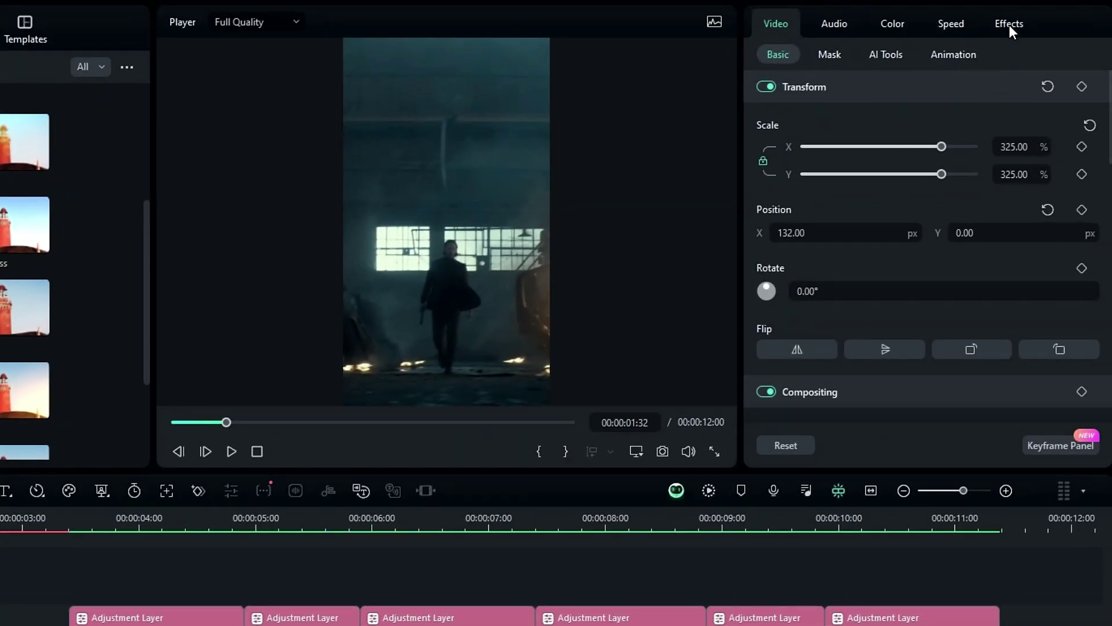
Step: Choose the On Twoes (12fps) preset and play Start Clip from the beginning to check it
click(1009, 25)
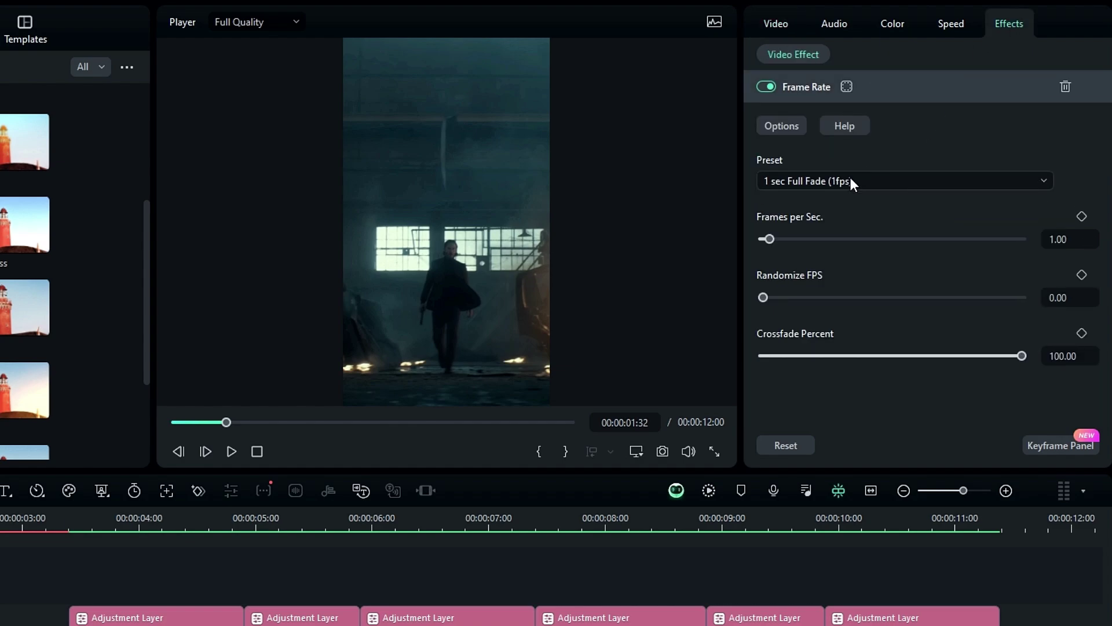
click(778, 183)
scroll(822, 297, down, 5)
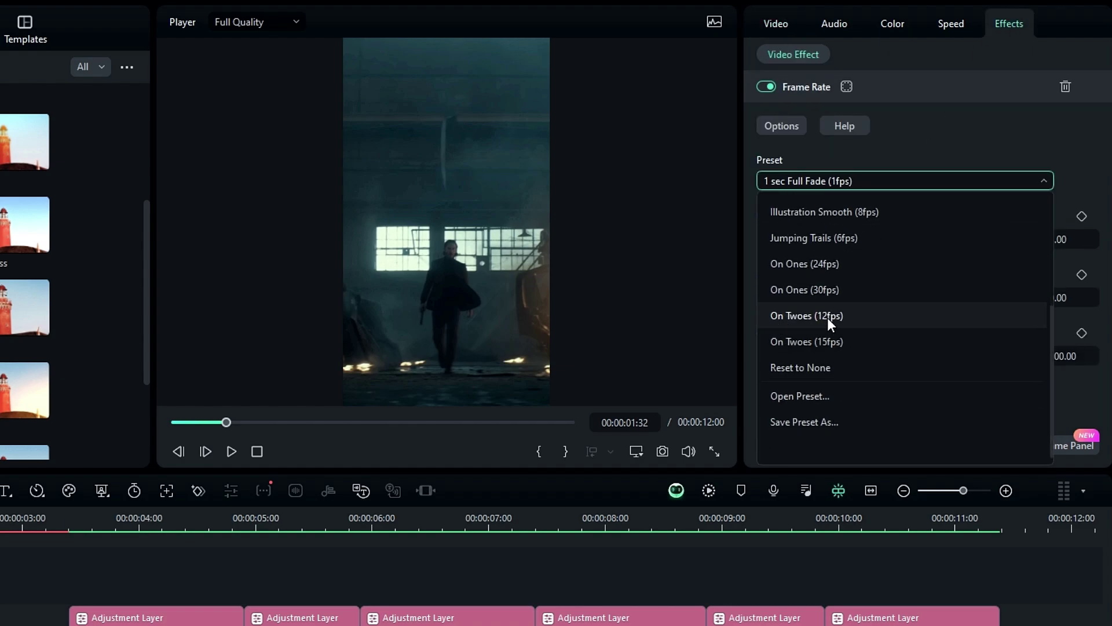
click(827, 317)
drag(173, 406, 49, 416)
key(space)
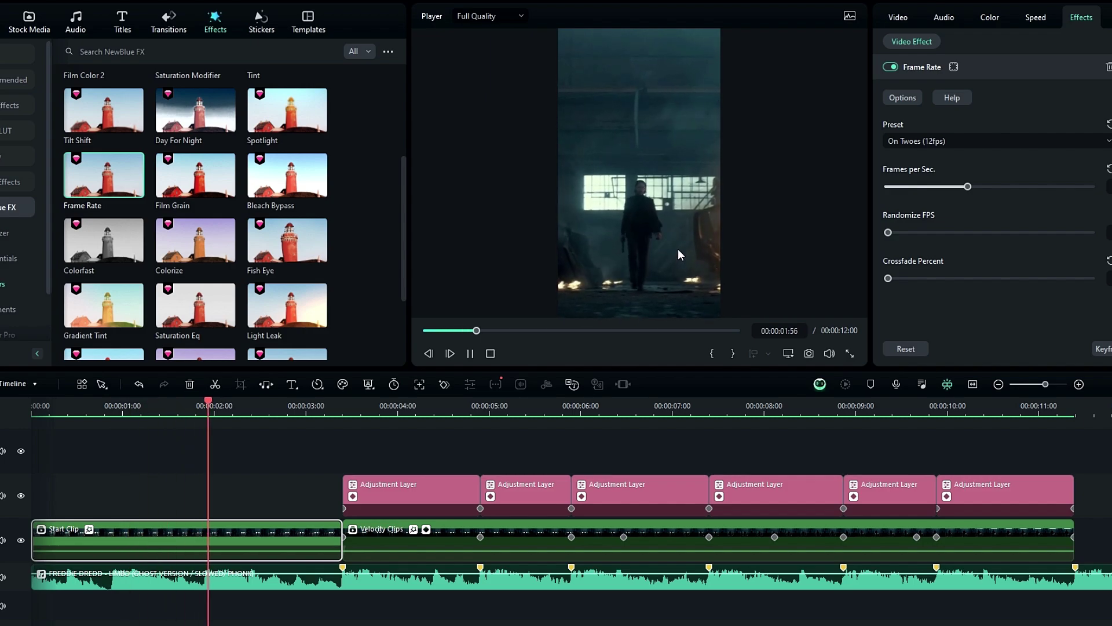
key(space)
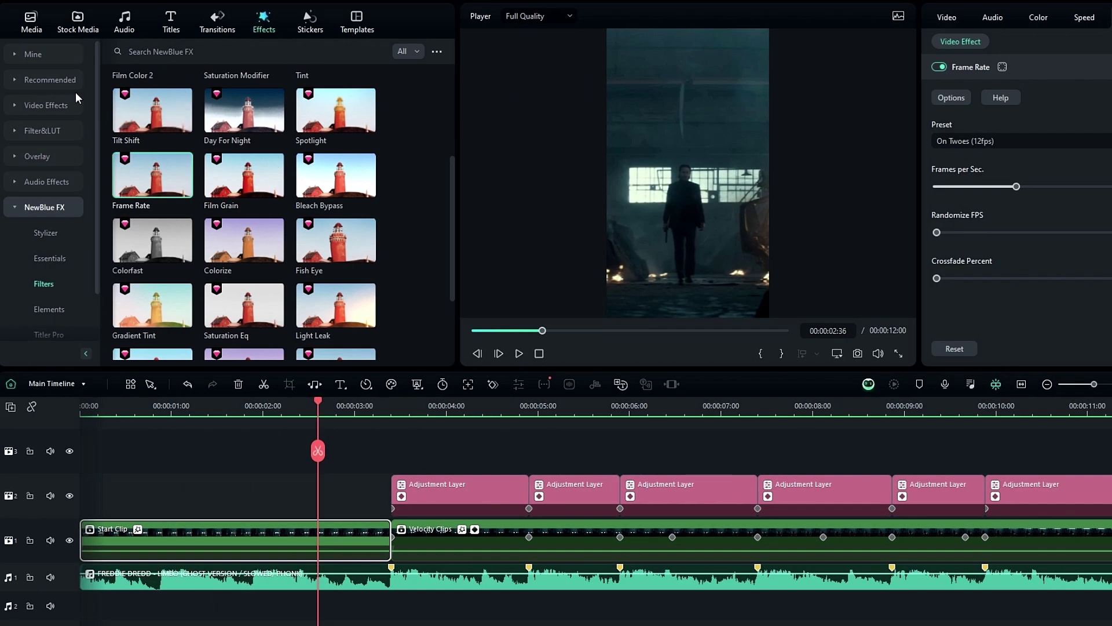
Step: Drop the Mild shake onto Start Clip with Frequency 2 and Position X at 0, then scrub to check
click(69, 81)
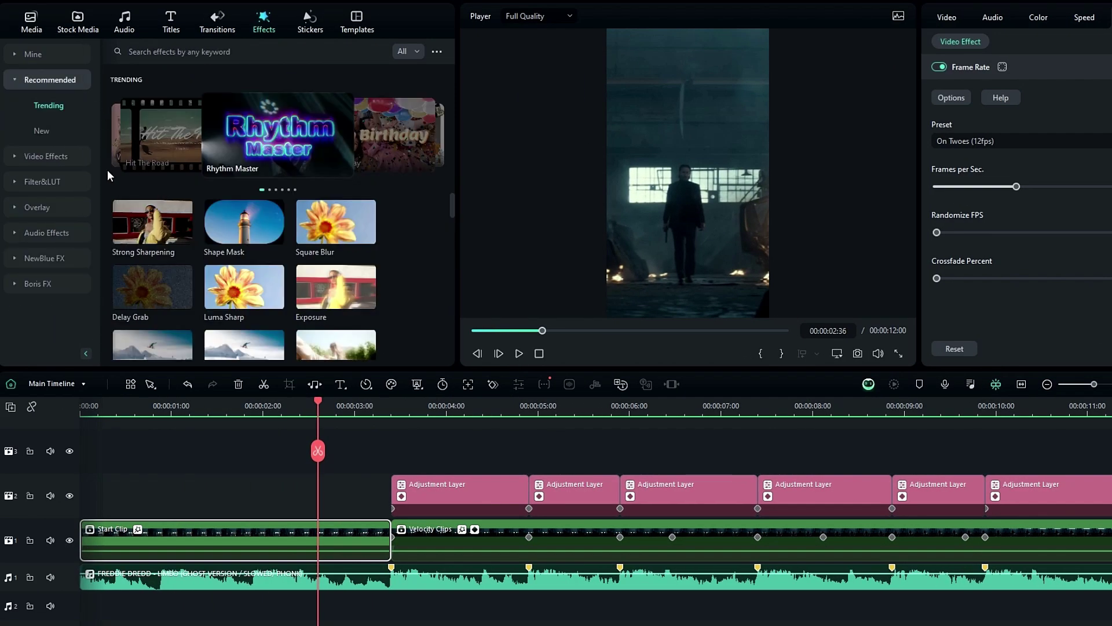
text(mild)
key(Return)
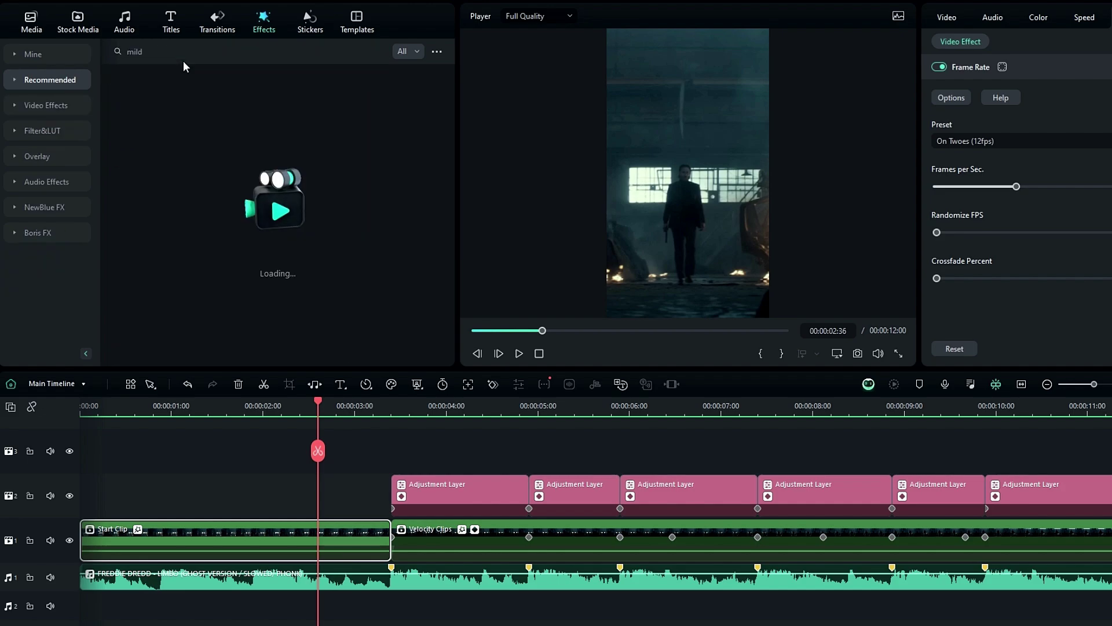
drag(152, 108, 151, 539)
click(1080, 115)
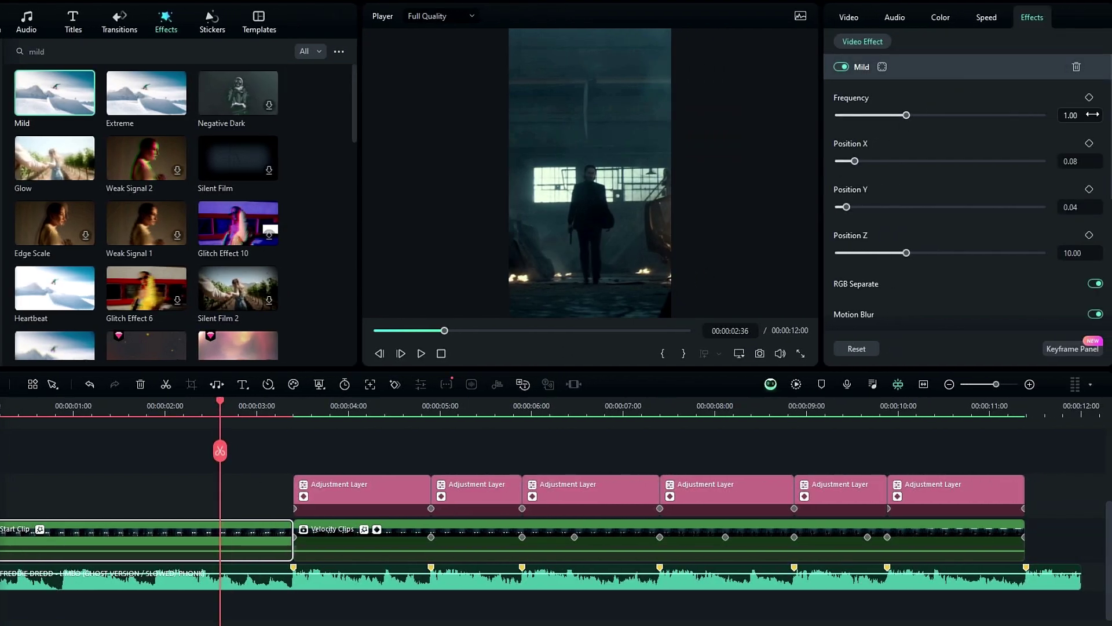
text(2)
drag(854, 161, 827, 165)
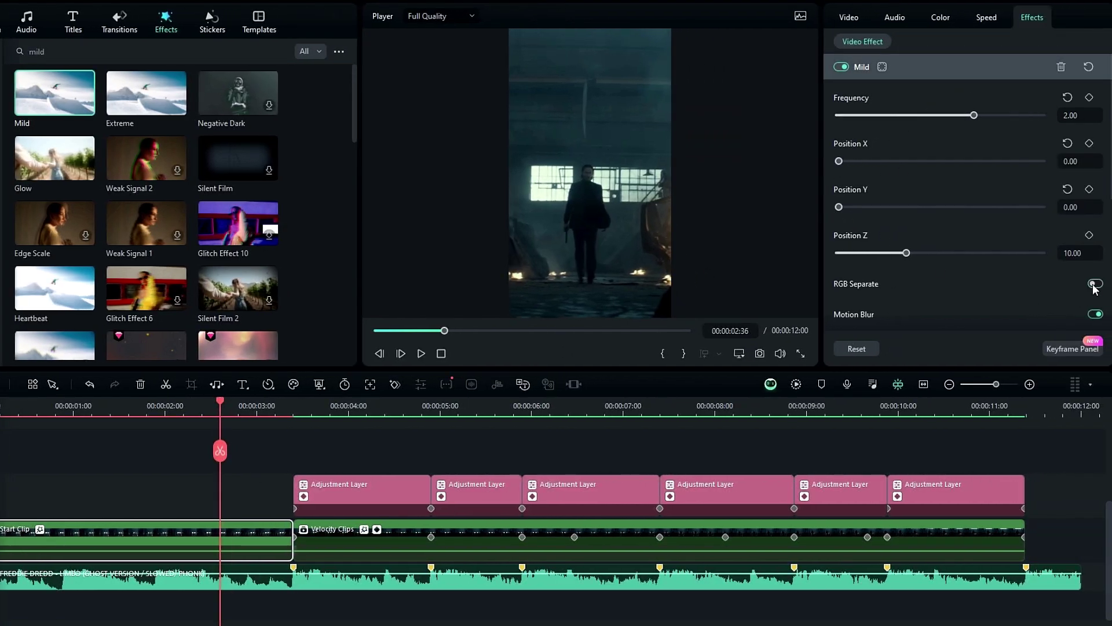
drag(128, 416, 269, 407)
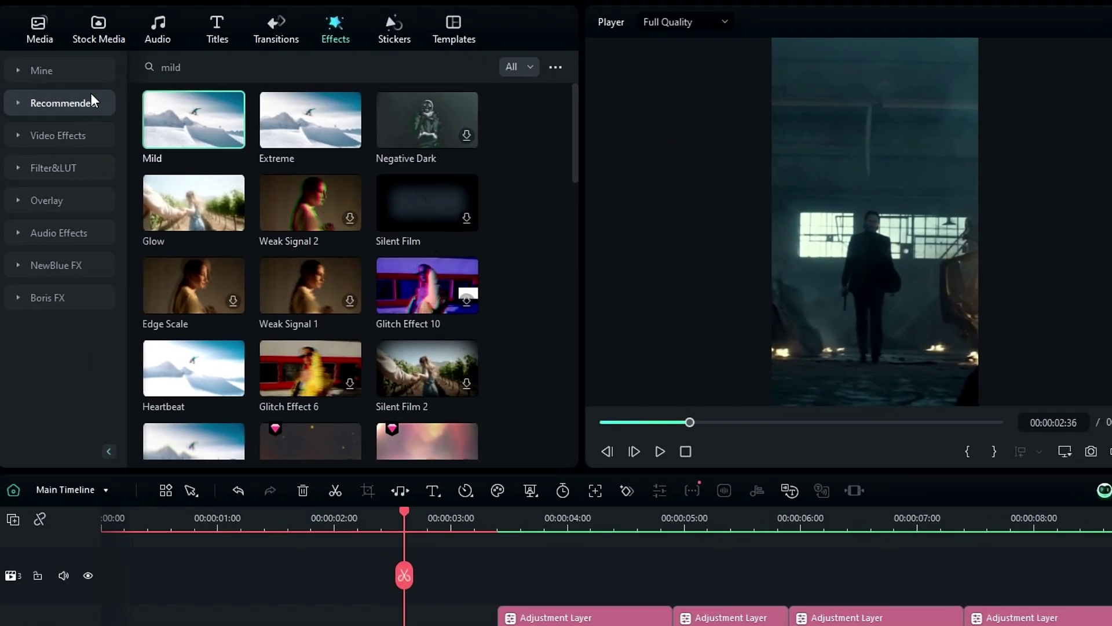
Step: Search for 'strong sharpening' and apply Strong Sharpening to Start Clip
click(87, 104)
click(228, 67)
text(strong sharpening)
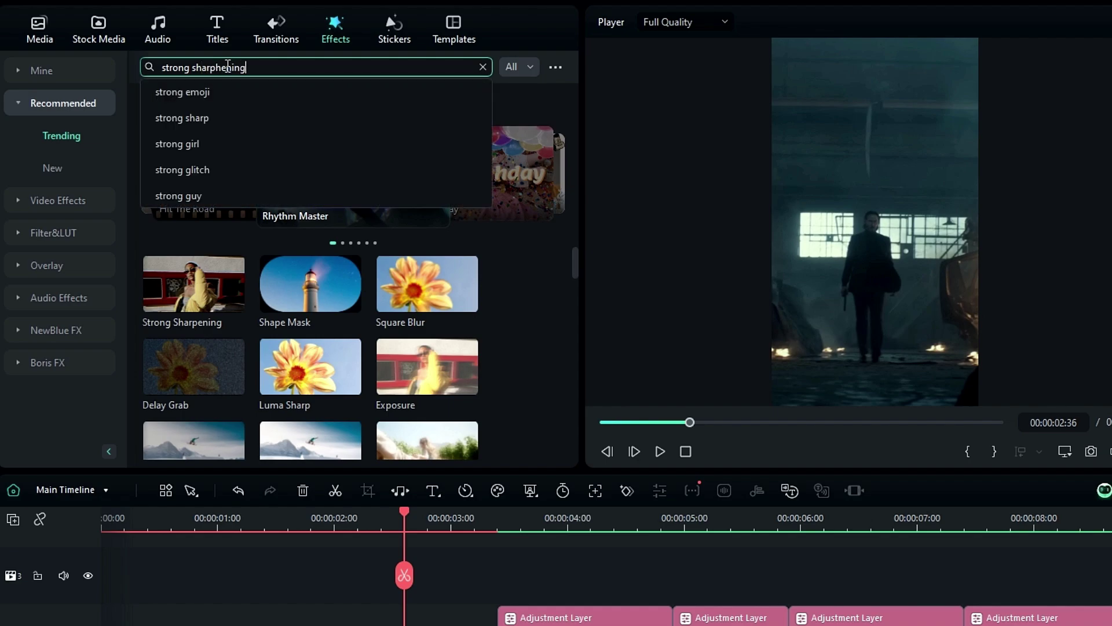
key(Return)
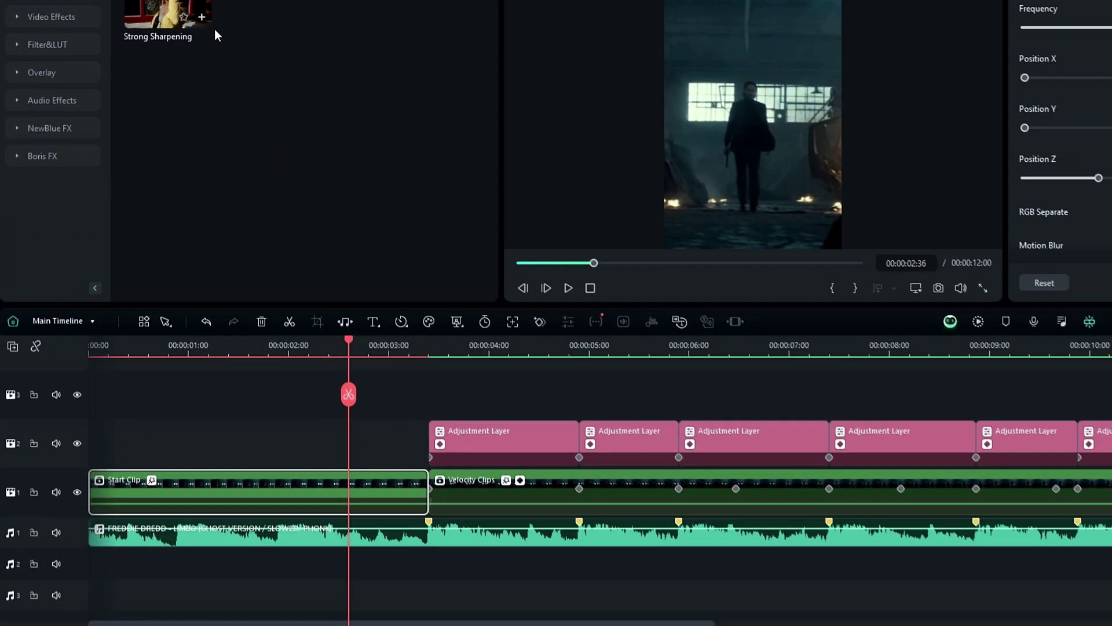
drag(231, 136, 249, 625)
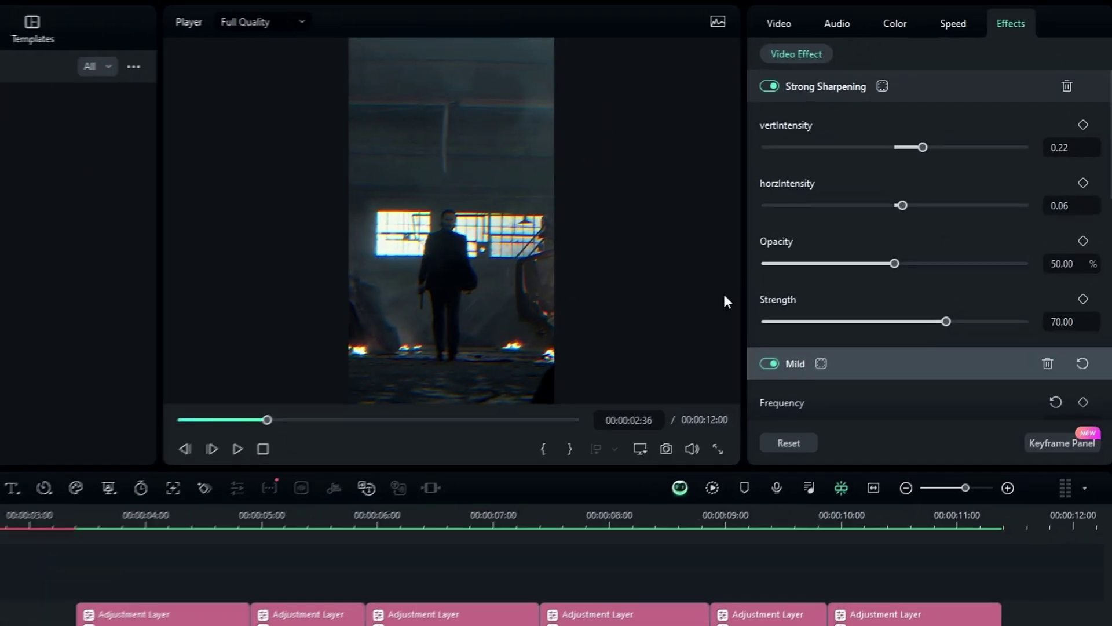
Step: Set vertIntensity to 0 and Strength to 15, then preview the sharpened clip
click(1084, 151)
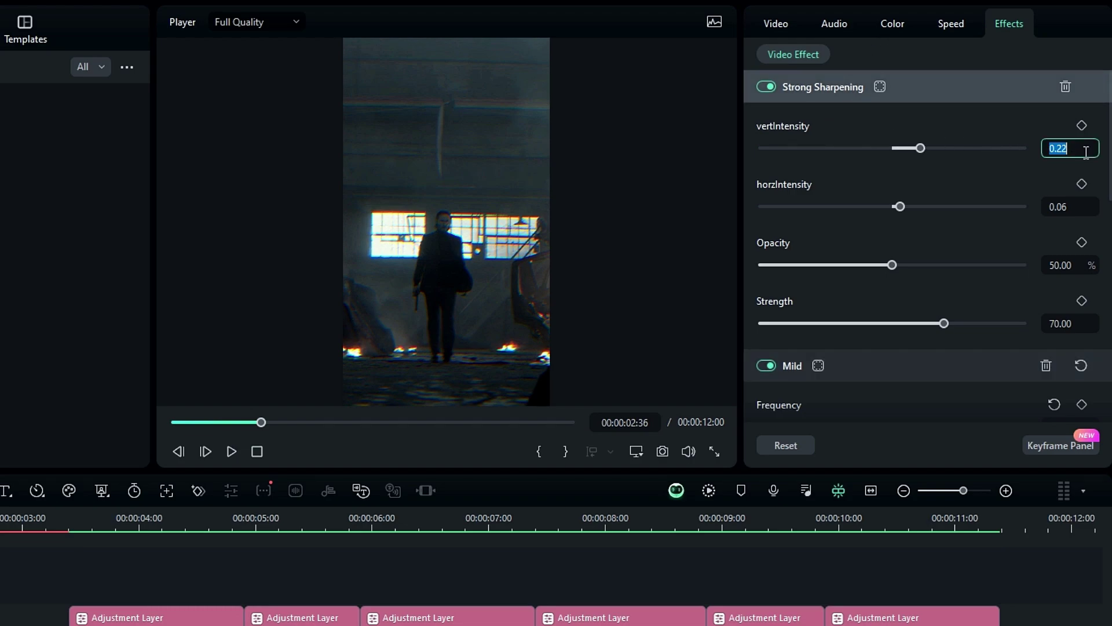
text(0)
key(Return)
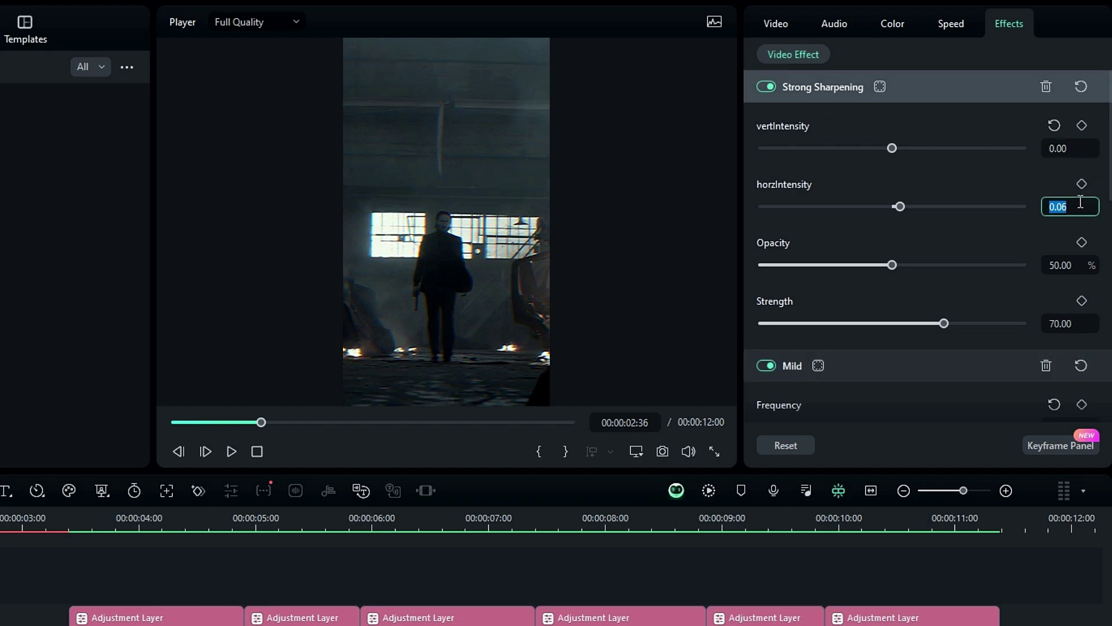
click(1059, 331)
text(15)
key(Return)
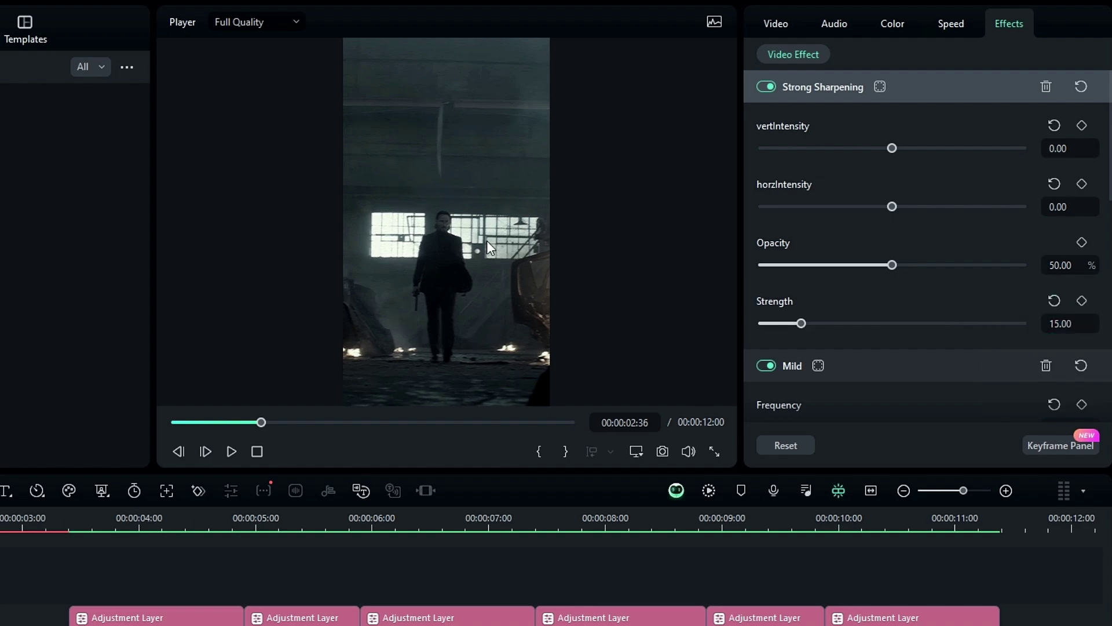
key(space)
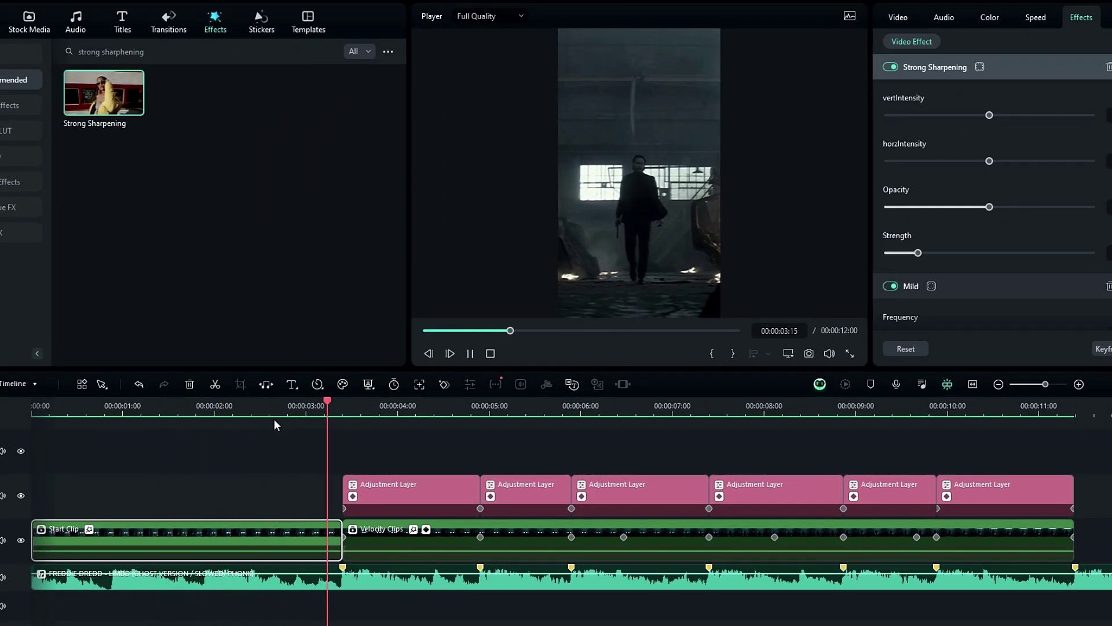
key(space)
mouse_move(287, 411)
mouse_down()
mouse_move(315, 412)
mouse_move(285, 431)
mouse_move(299, 415)
mouse_up()
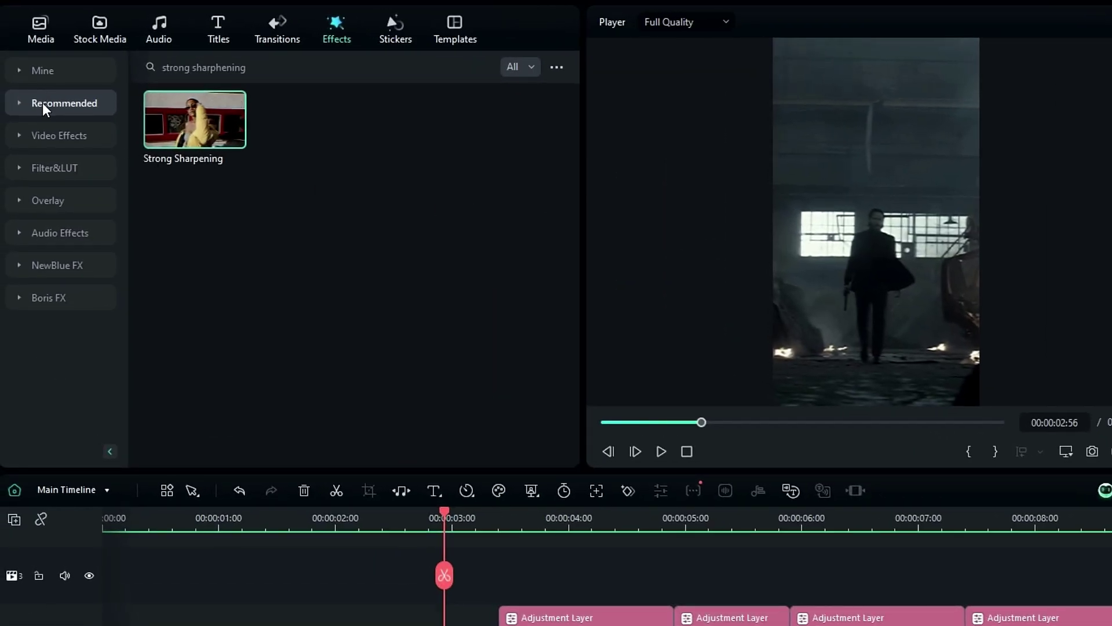
Step: Add an adjustment layer on a new top track, stretch it to the timeline end, and color it yellow
click(43, 135)
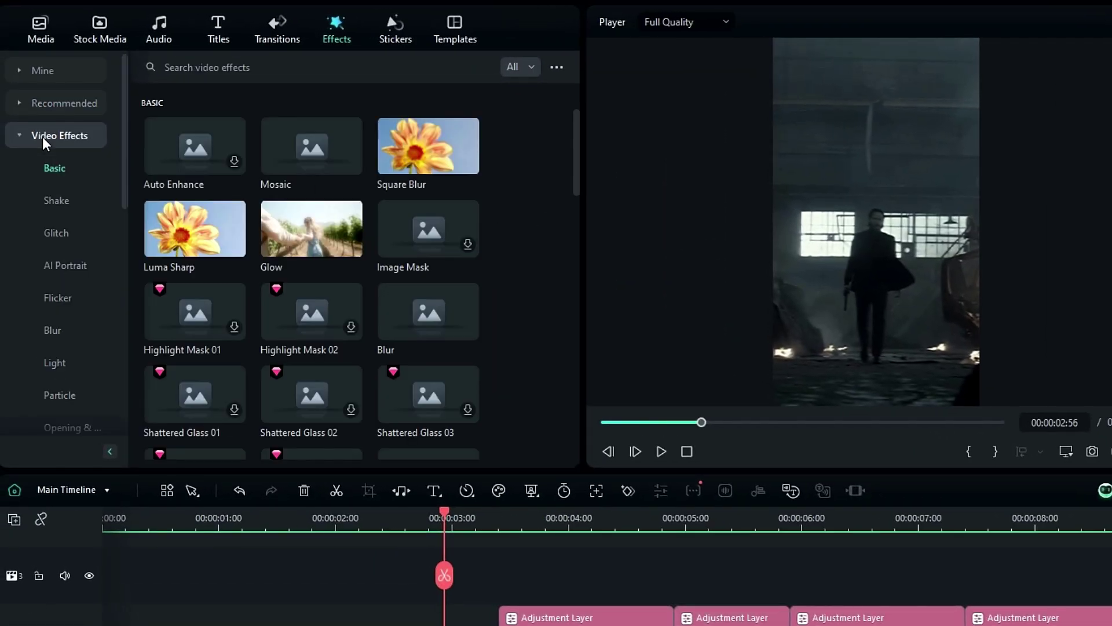
click(58, 201)
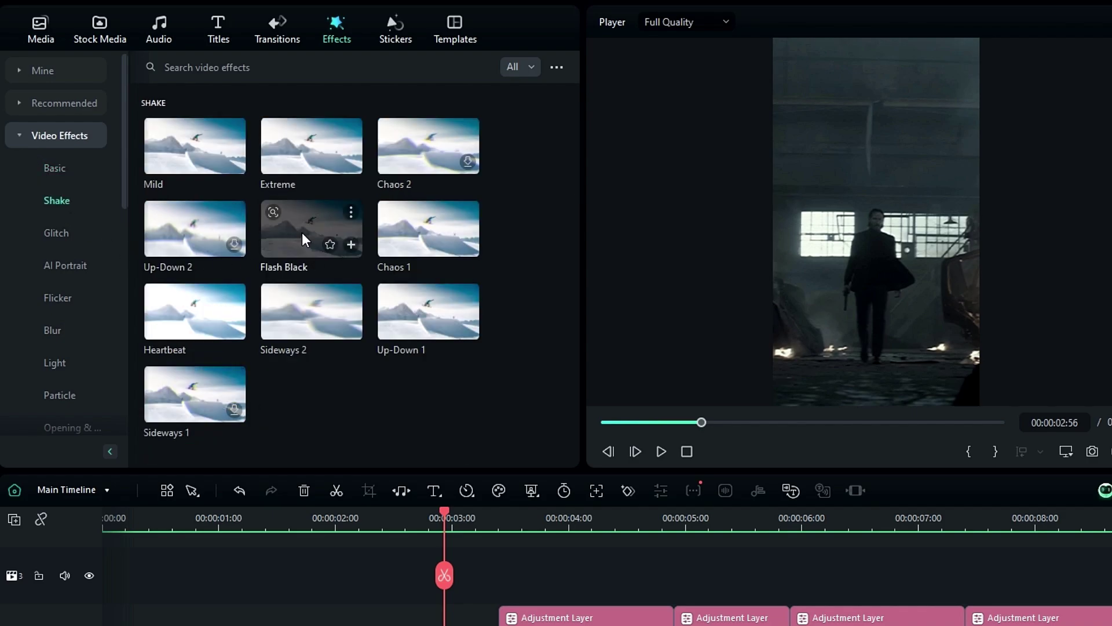
click(41, 32)
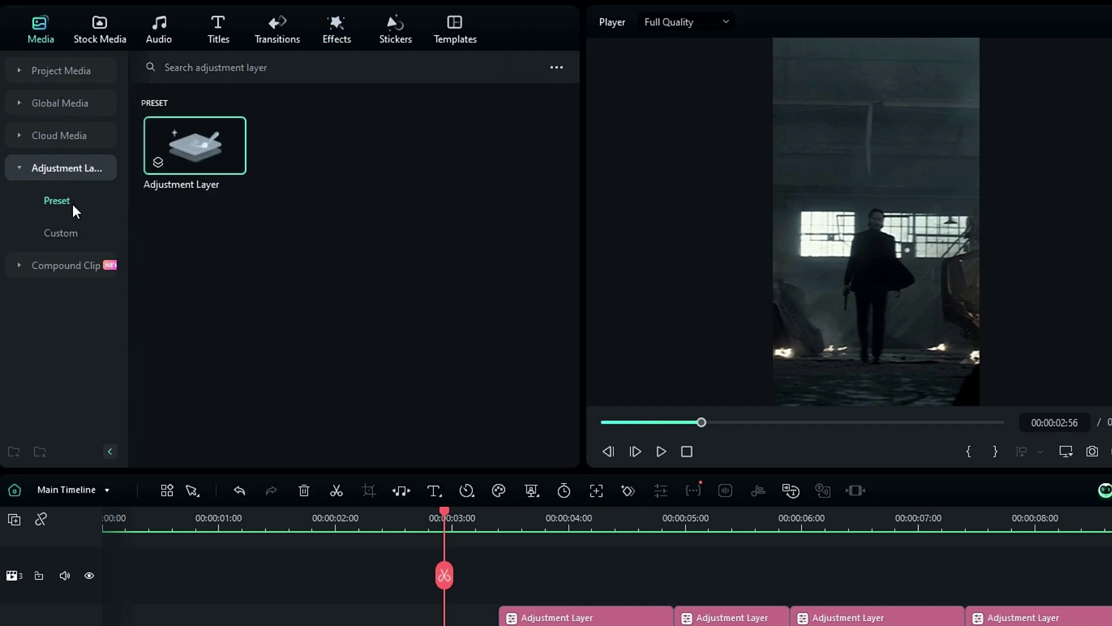
drag(197, 151, 101, 615)
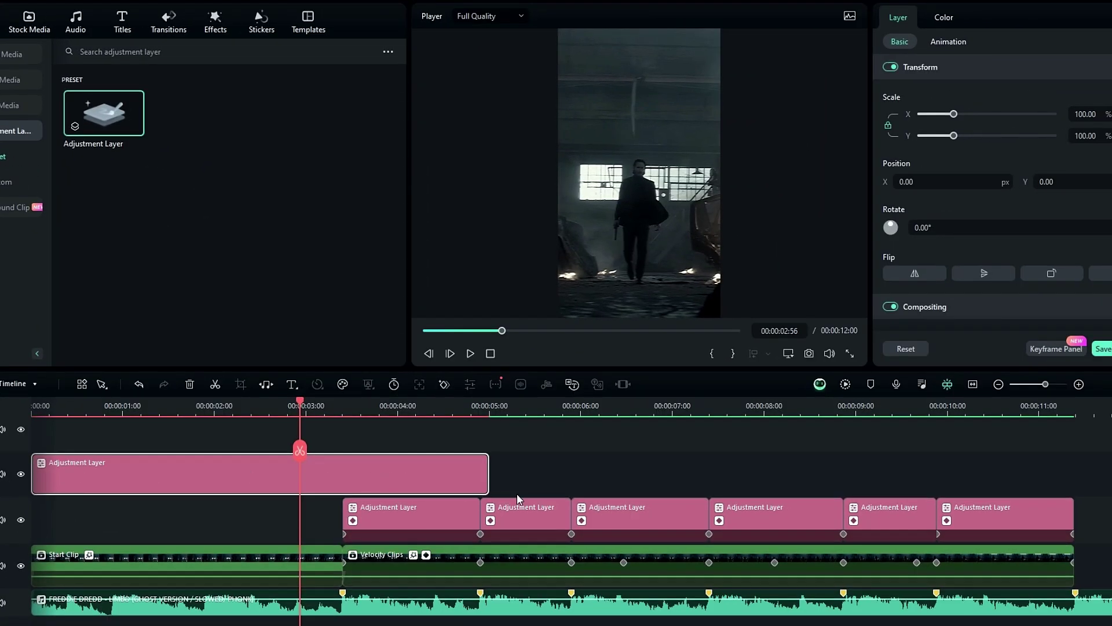
drag(488, 478, 1073, 480)
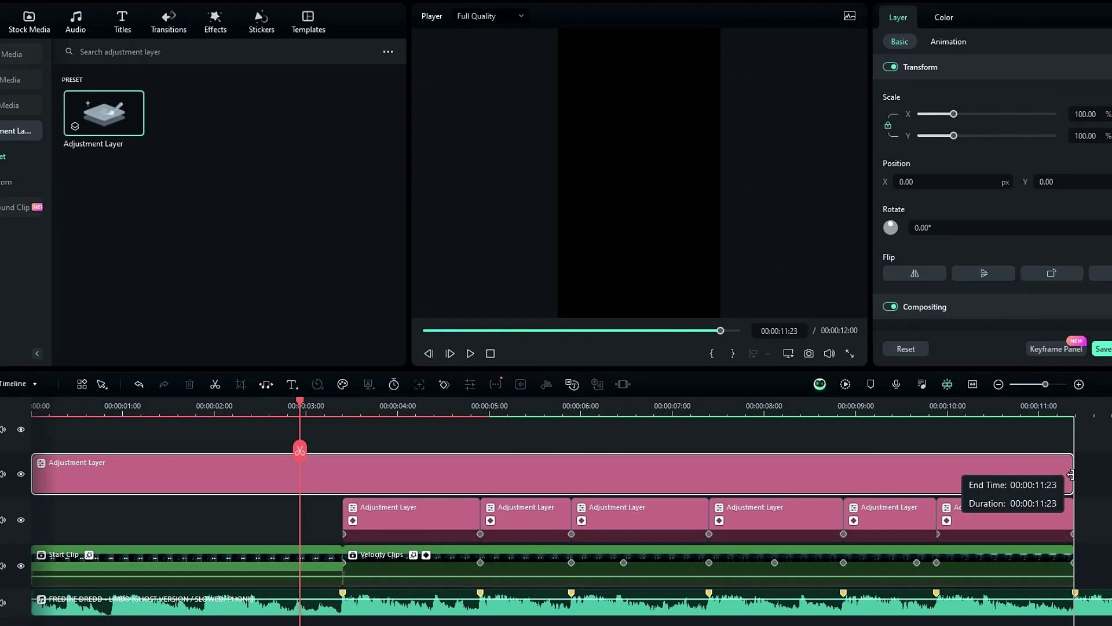
right_click(835, 491)
click(855, 461)
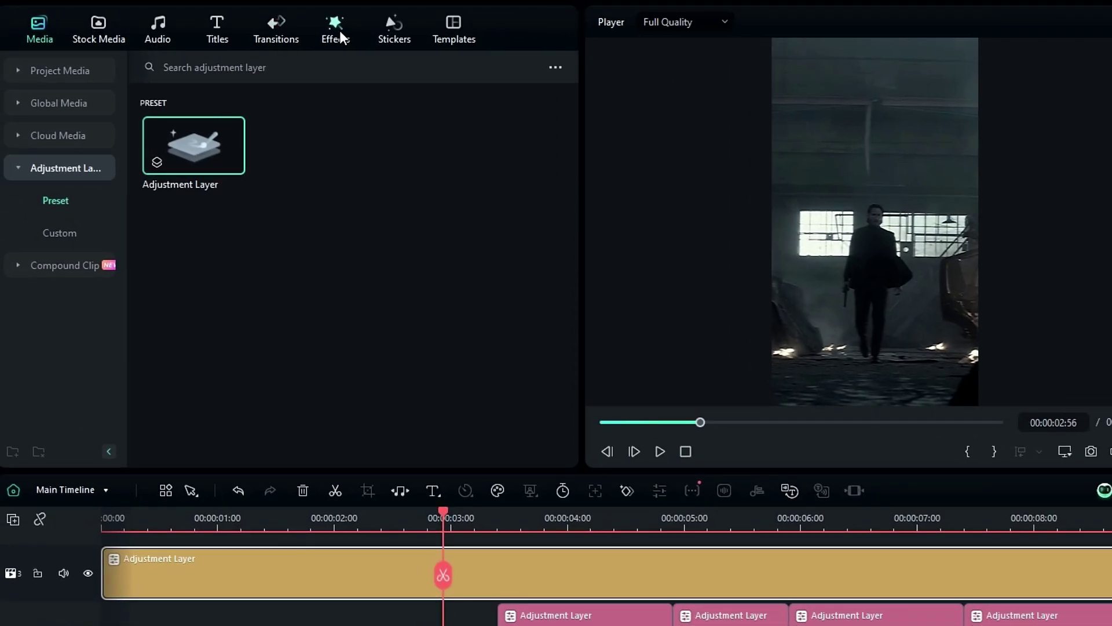
Step: Apply the Shake > Flash Black effect to the yellow adjustment layer with Frequency 20
click(220, 22)
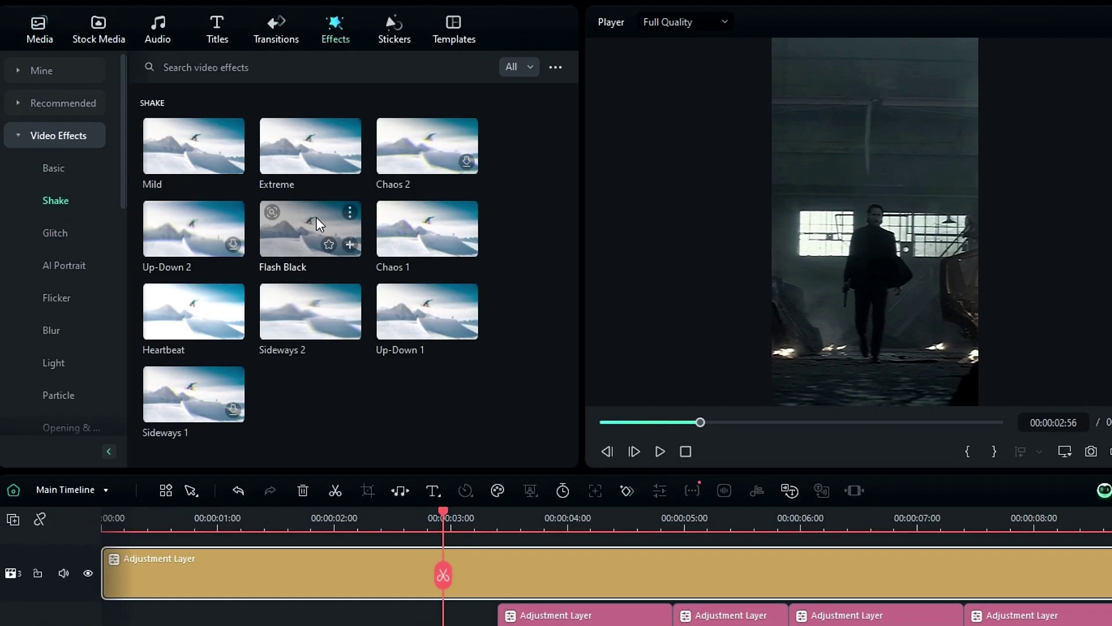
drag(308, 228, 261, 577)
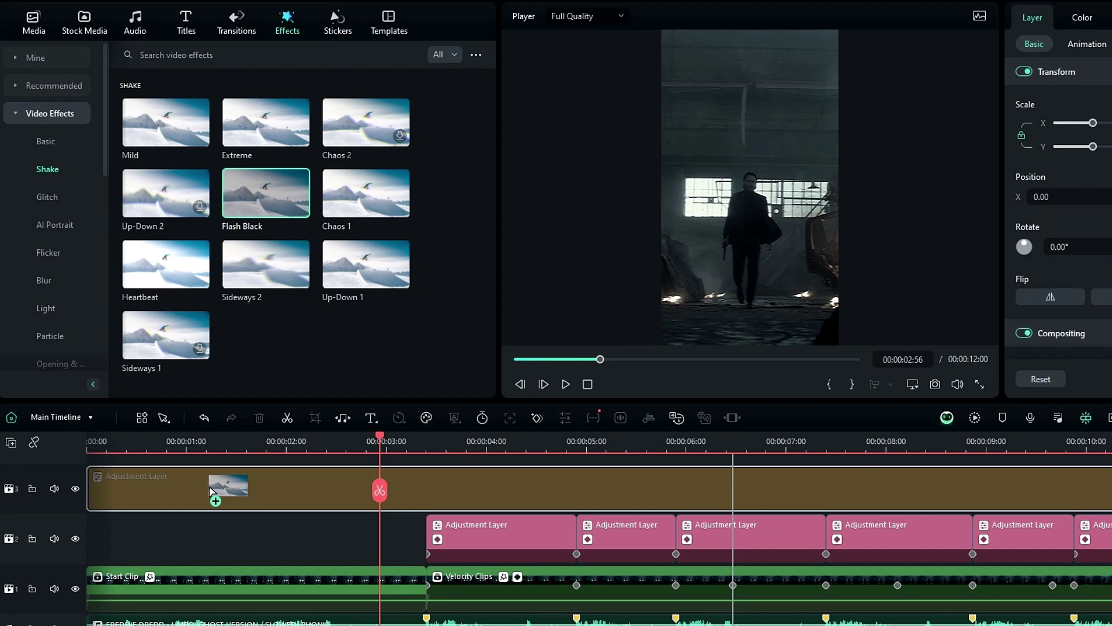
drag(211, 491, 213, 490)
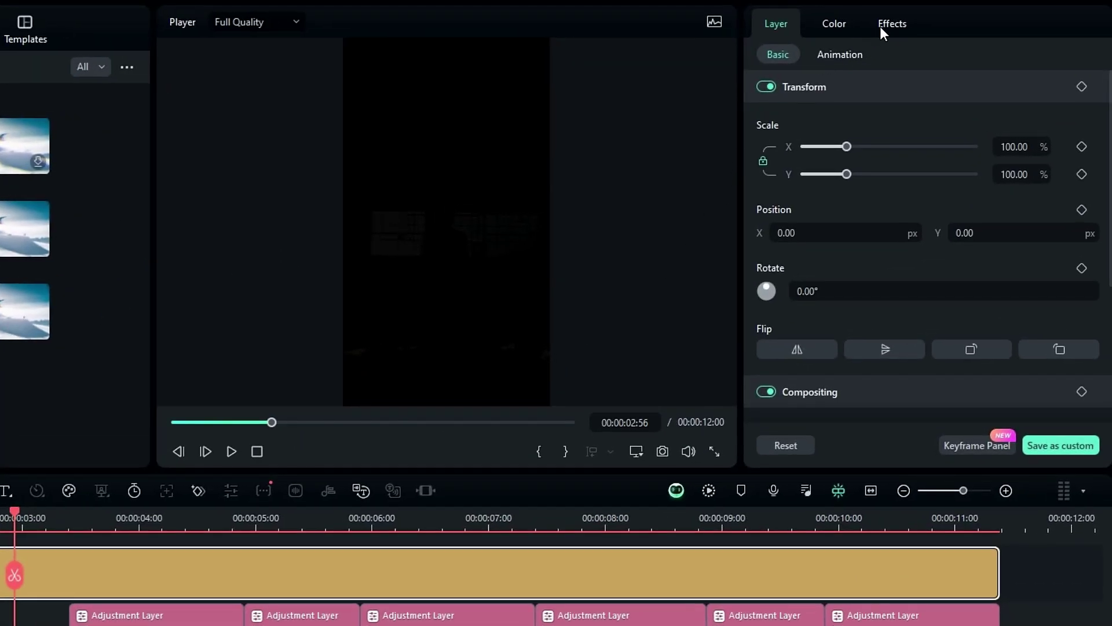
click(881, 26)
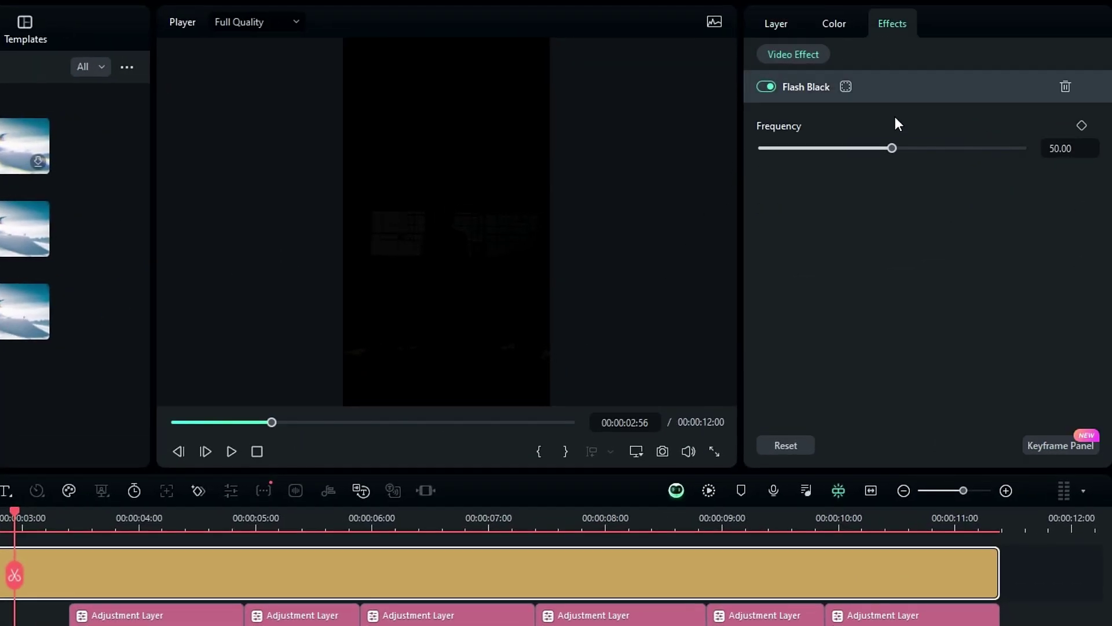
click(1081, 141)
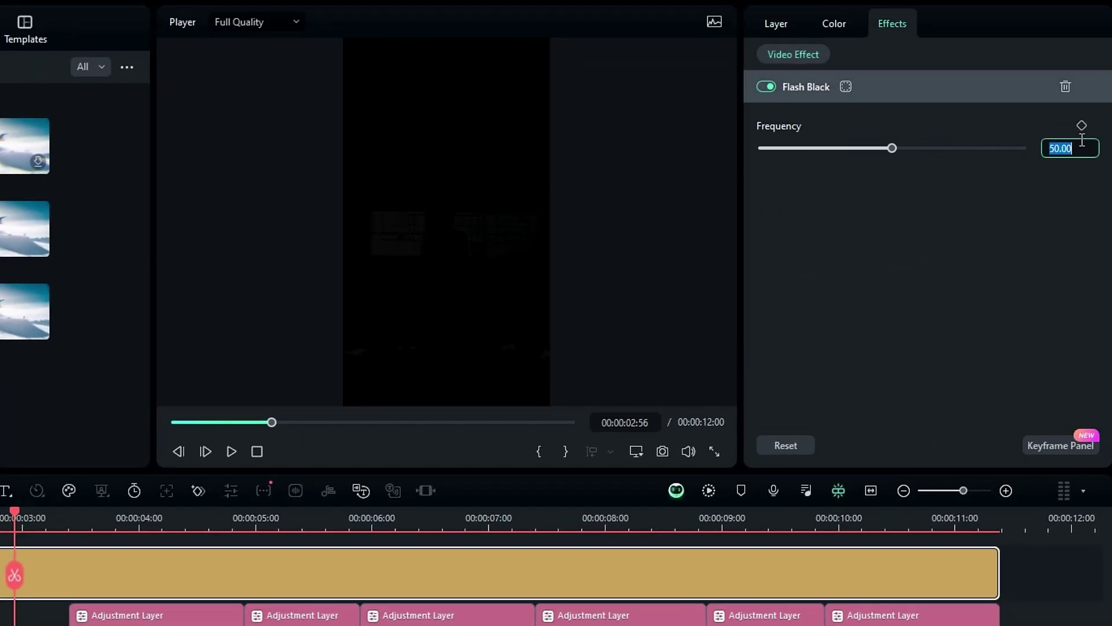
Step: Set the adjustment layer's blend mode to Soft Light and its opacity to 20
click(776, 25)
scroll(881, 230, down, 5)
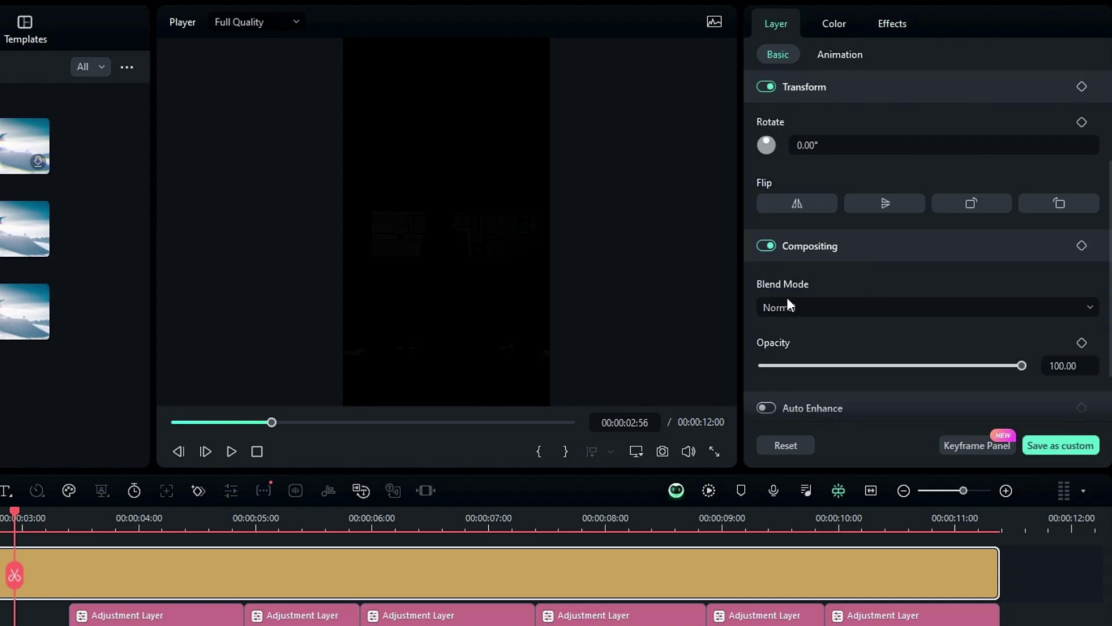
click(788, 303)
scroll(828, 383, down, 3)
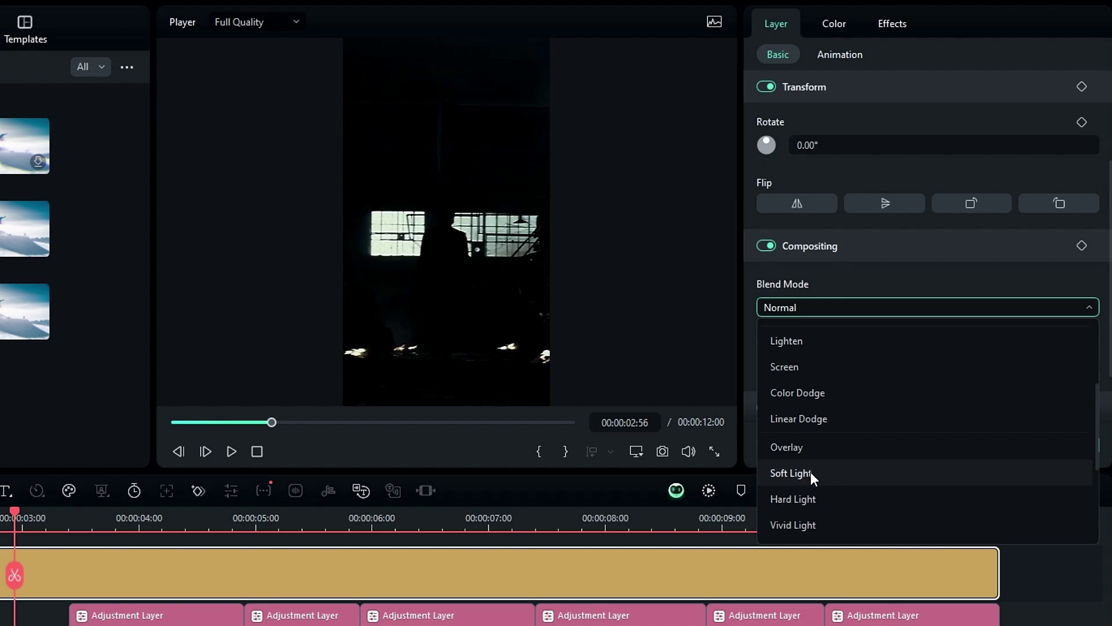
click(811, 471)
drag(1022, 366, 814, 367)
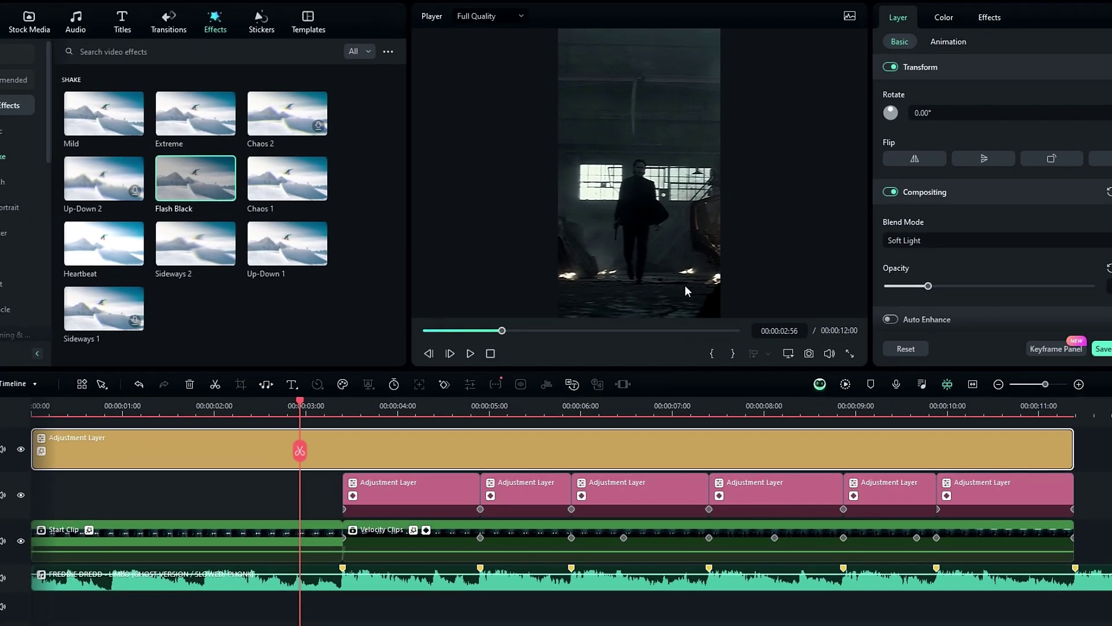
scroll(342, 442, up, 1)
click(370, 436)
key(Return)
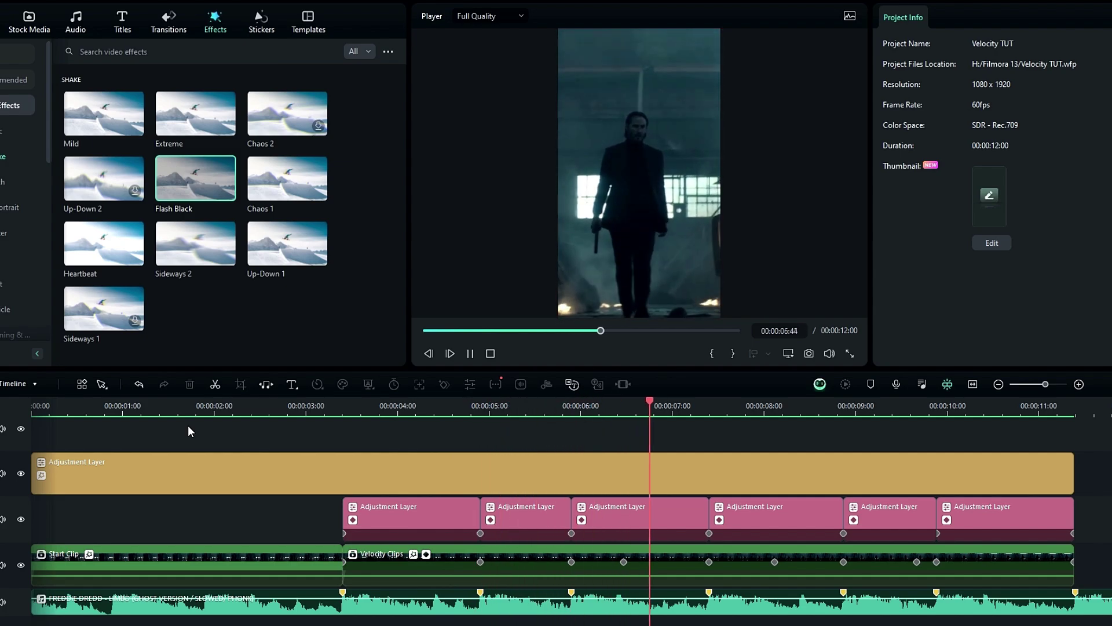
drag(300, 412, 322, 417)
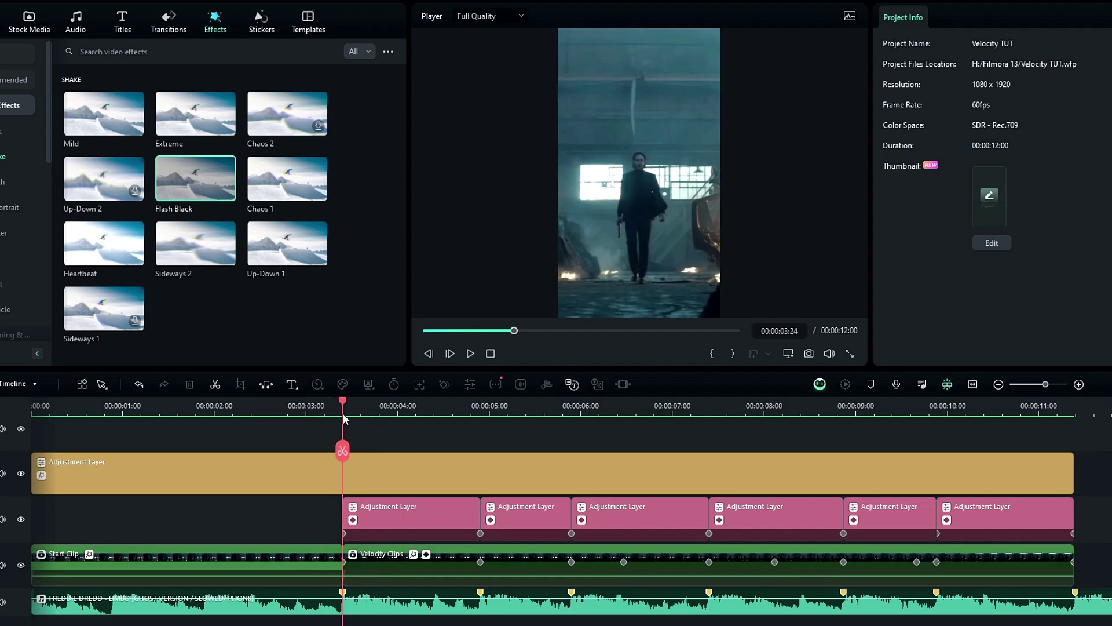